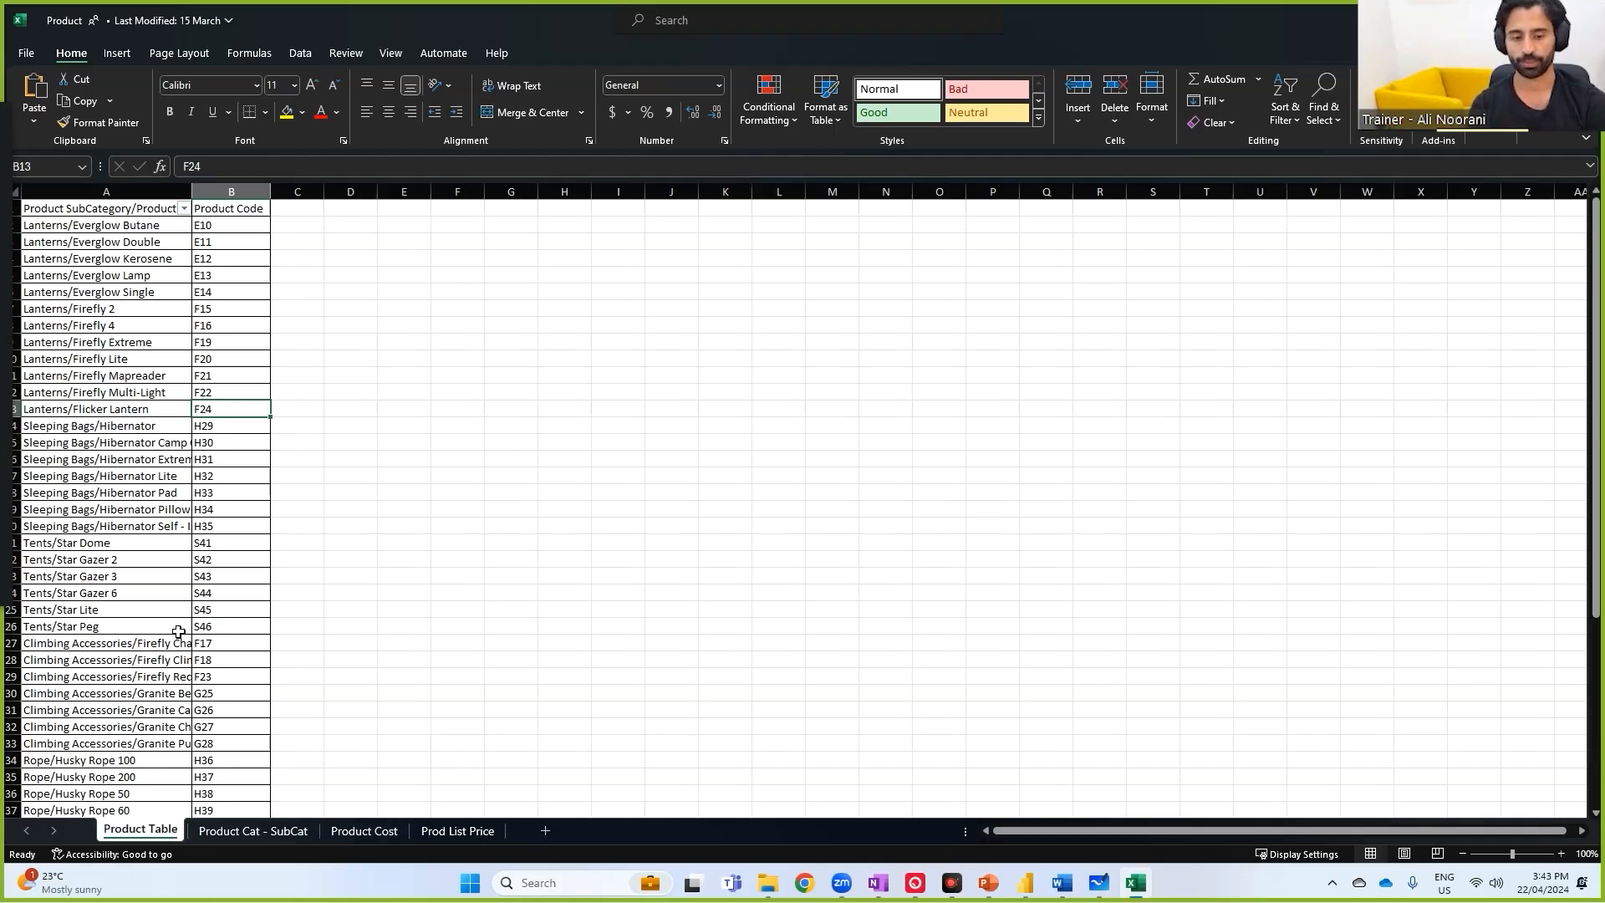
# - Review the Product Cat - SubCat, Product Cost and Prod List Price sheets, and return to the Product Table sheet
pyautogui.hotkey('ctrl', 'pagedown')
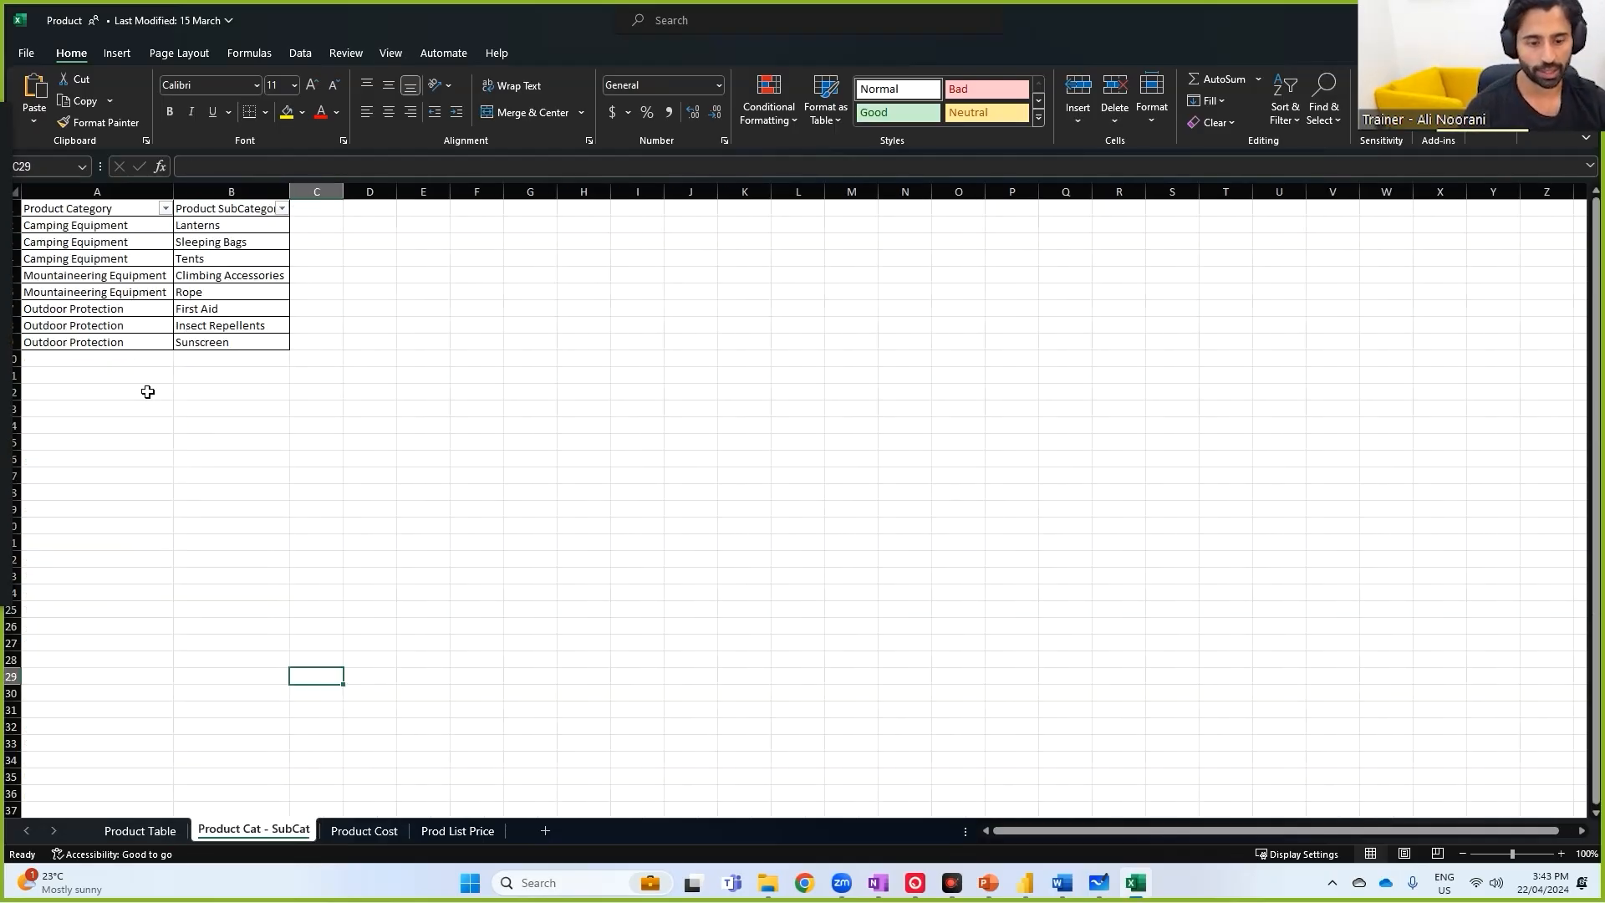
pyautogui.click(387, 831)
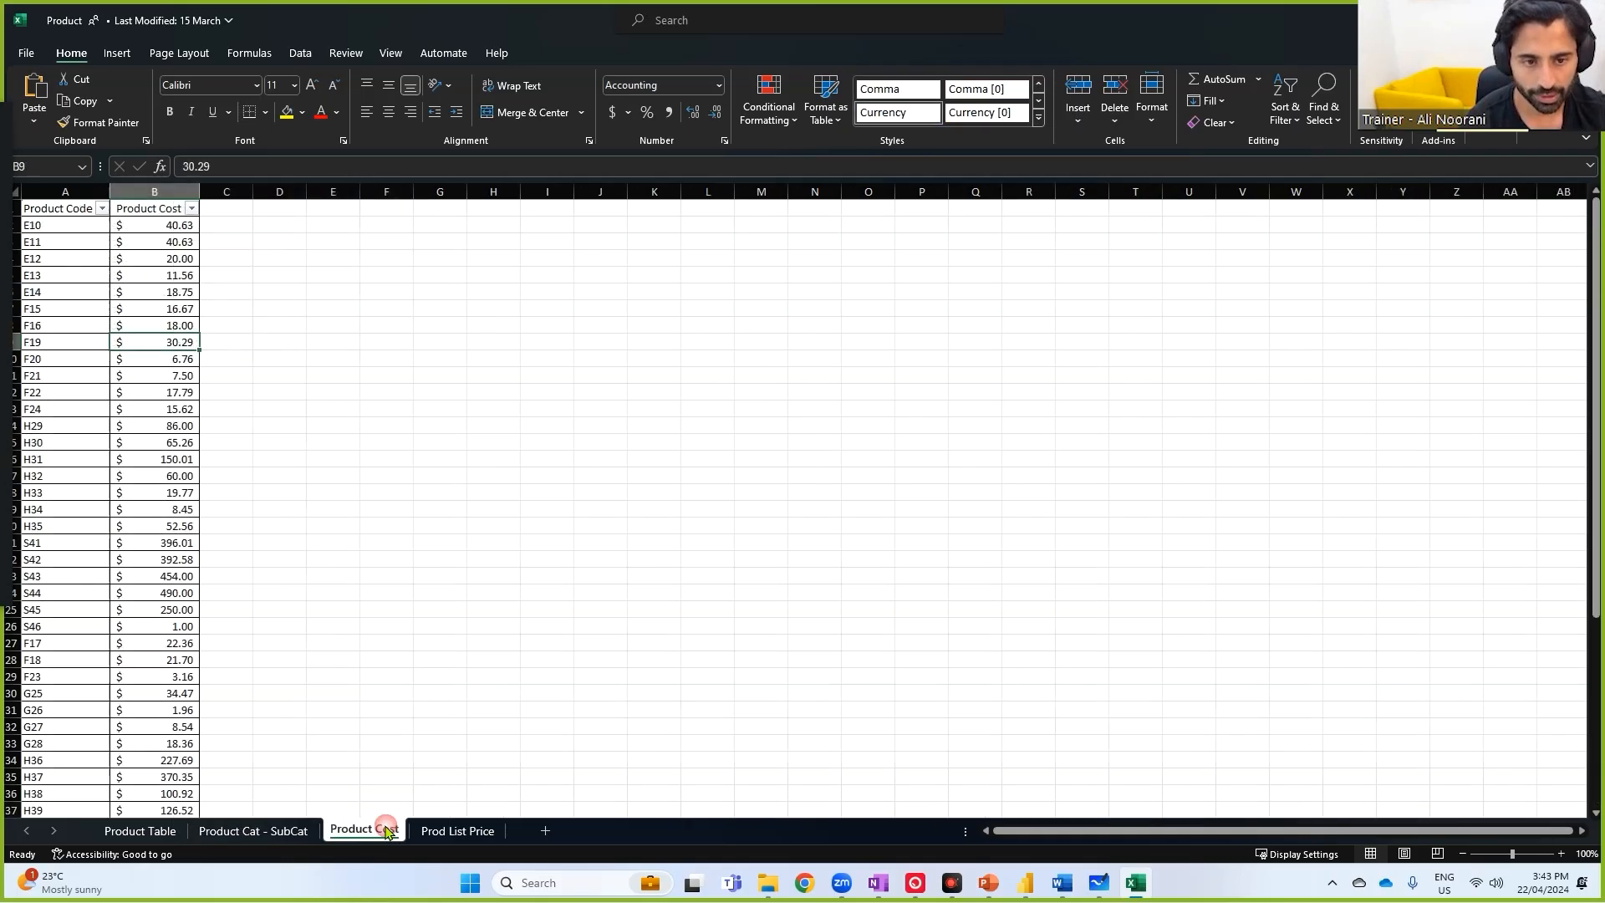
pyautogui.click(466, 831)
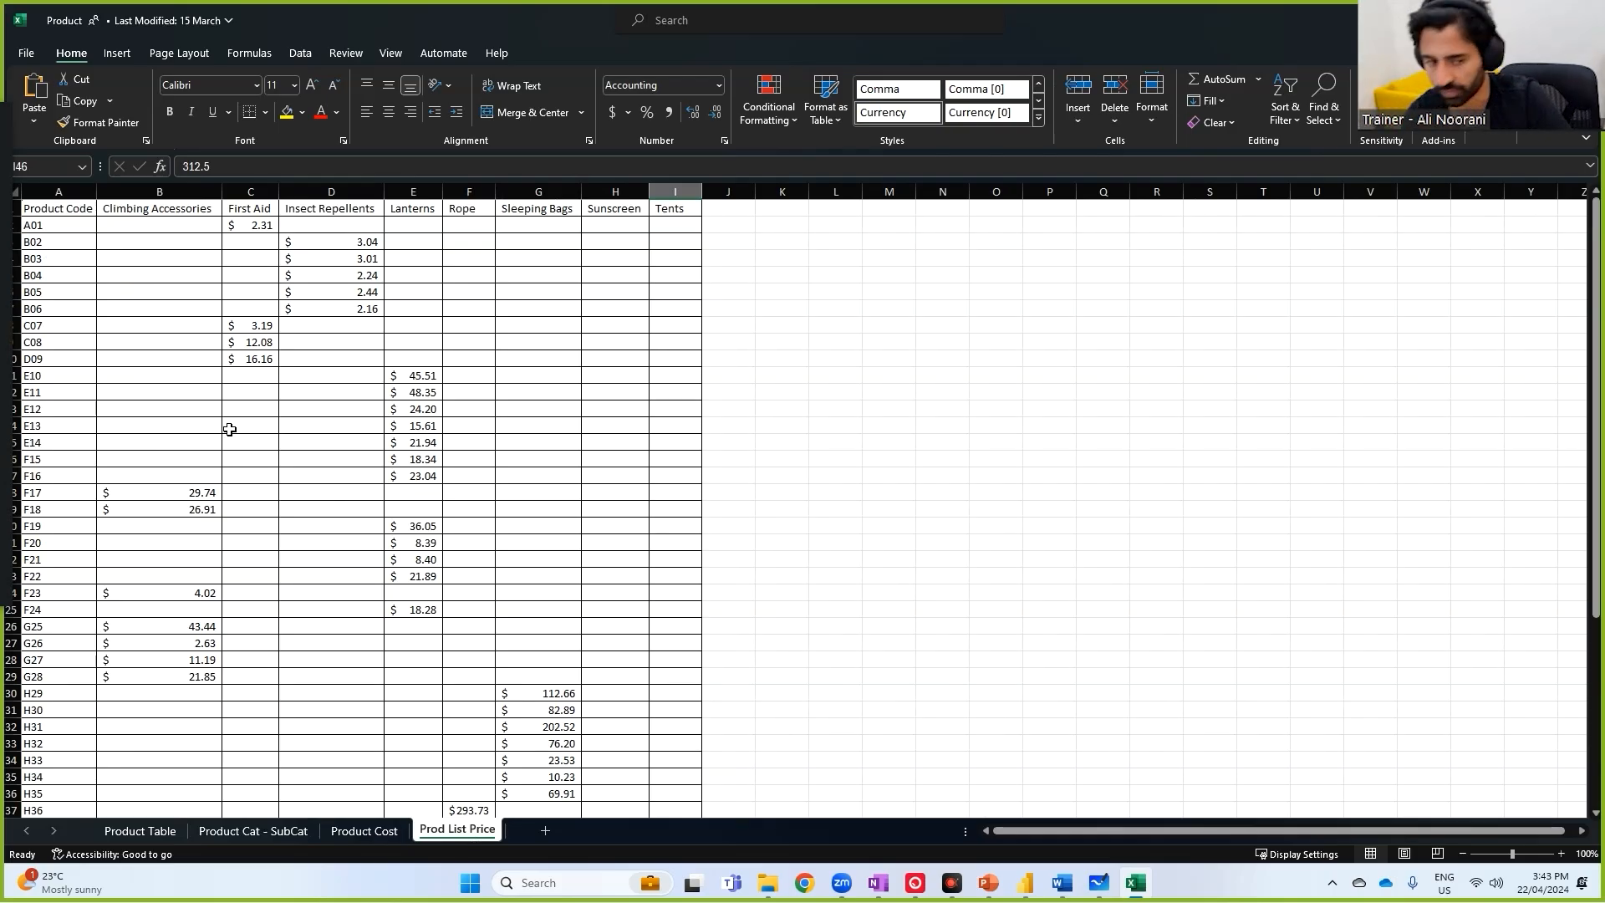
pyautogui.click(131, 830)
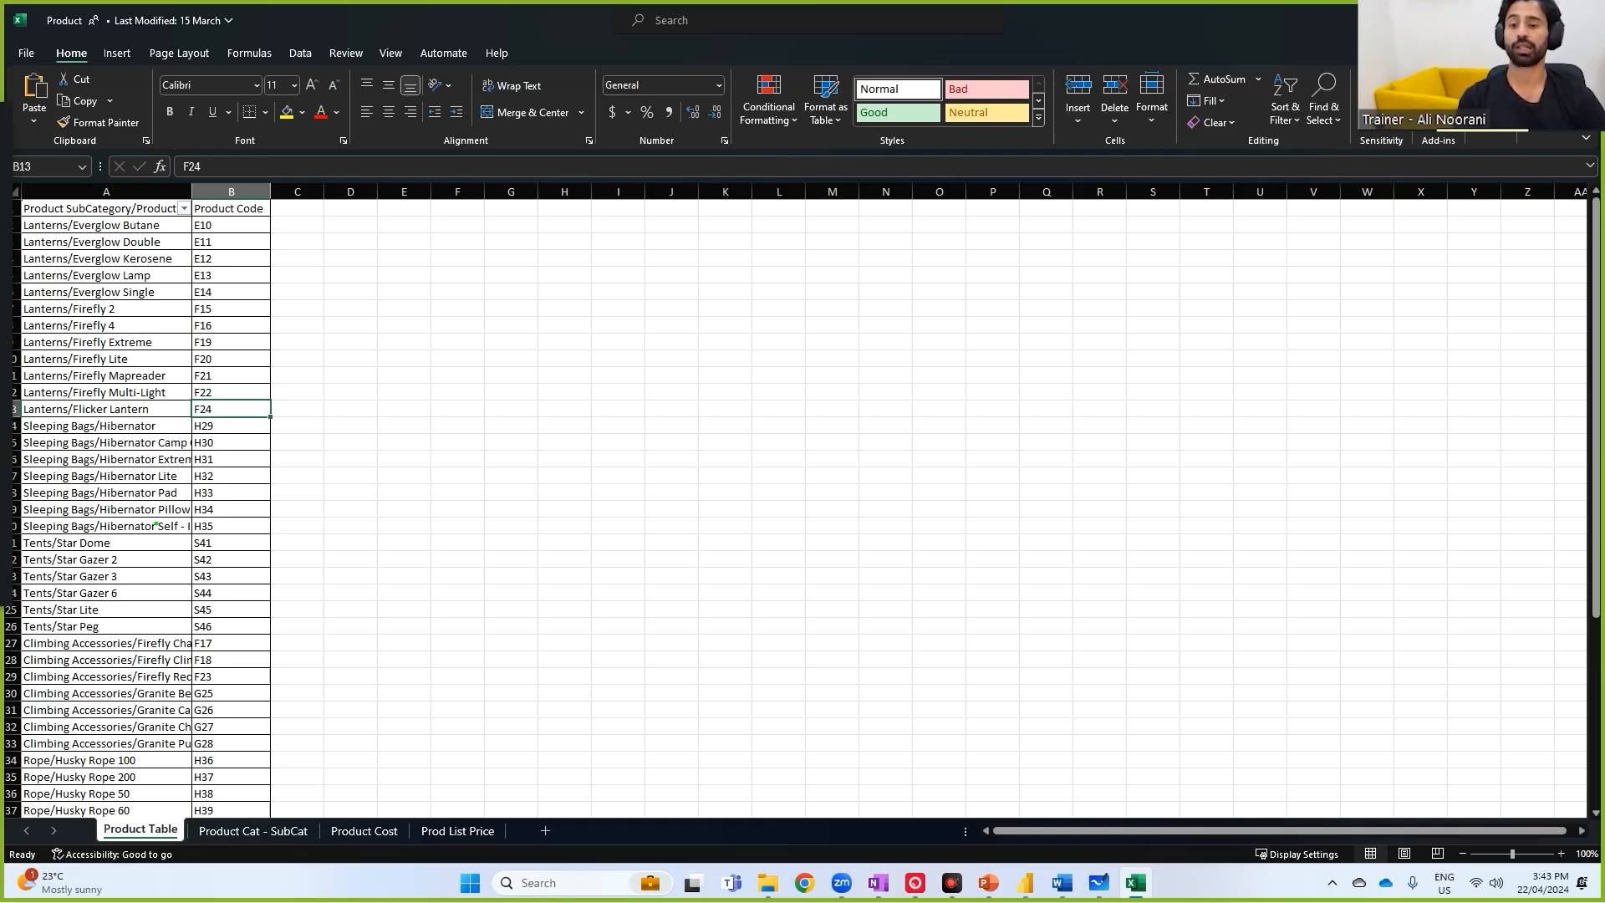
# - Switch to the Power Query Editor and connect to the Product Excel workbook as a new source
pyautogui.click(1027, 885)
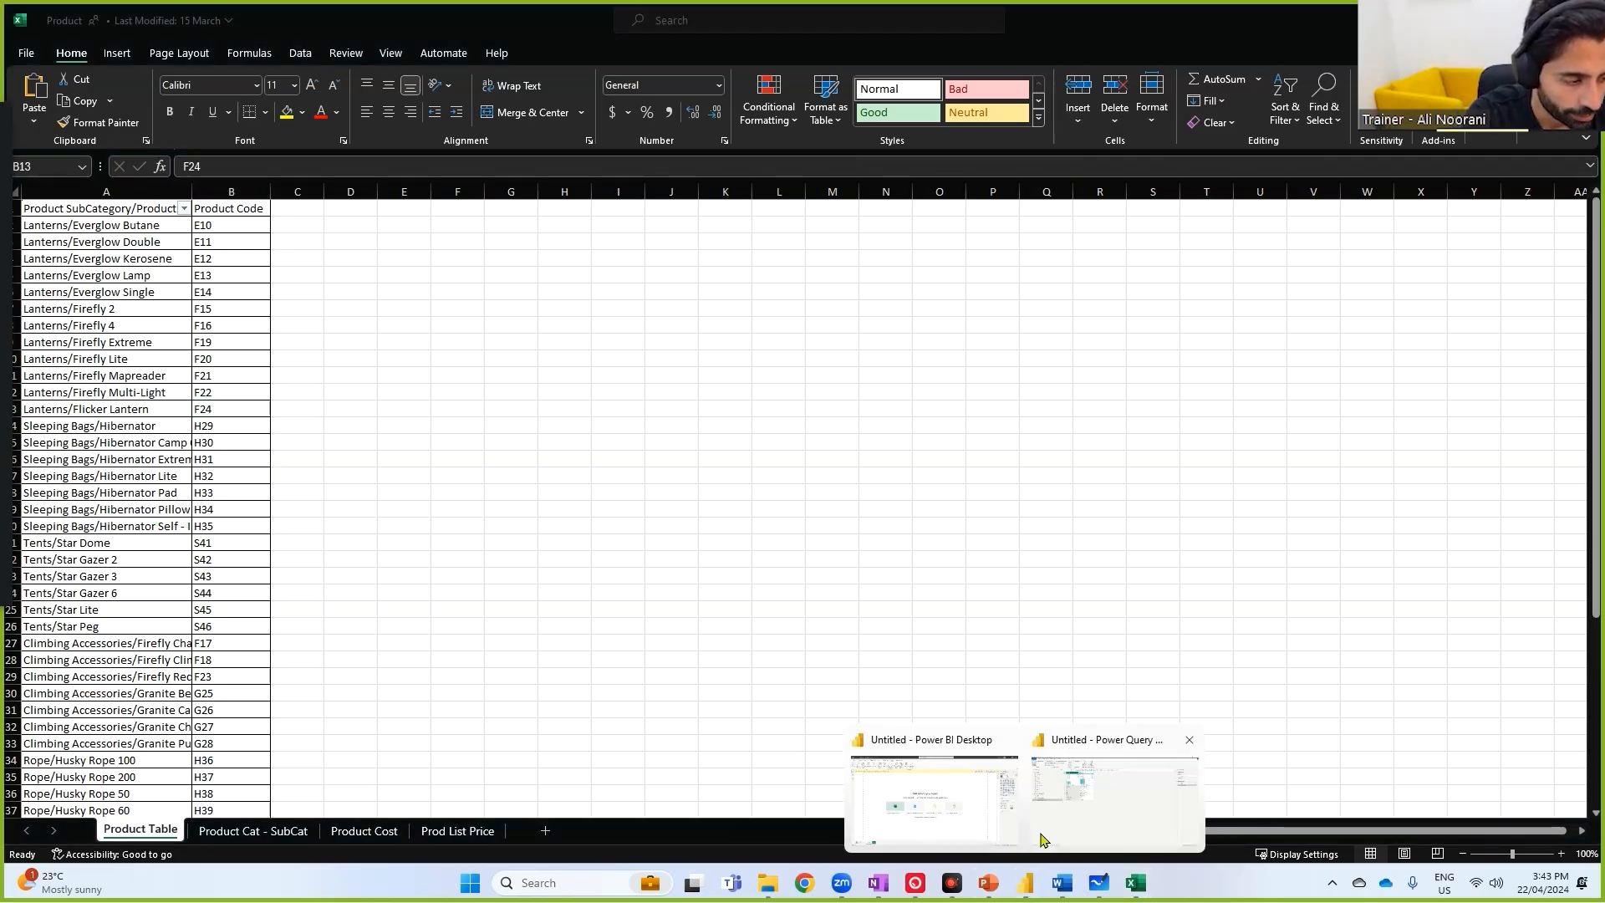
pyautogui.click(1114, 794)
pyautogui.click(72, 92)
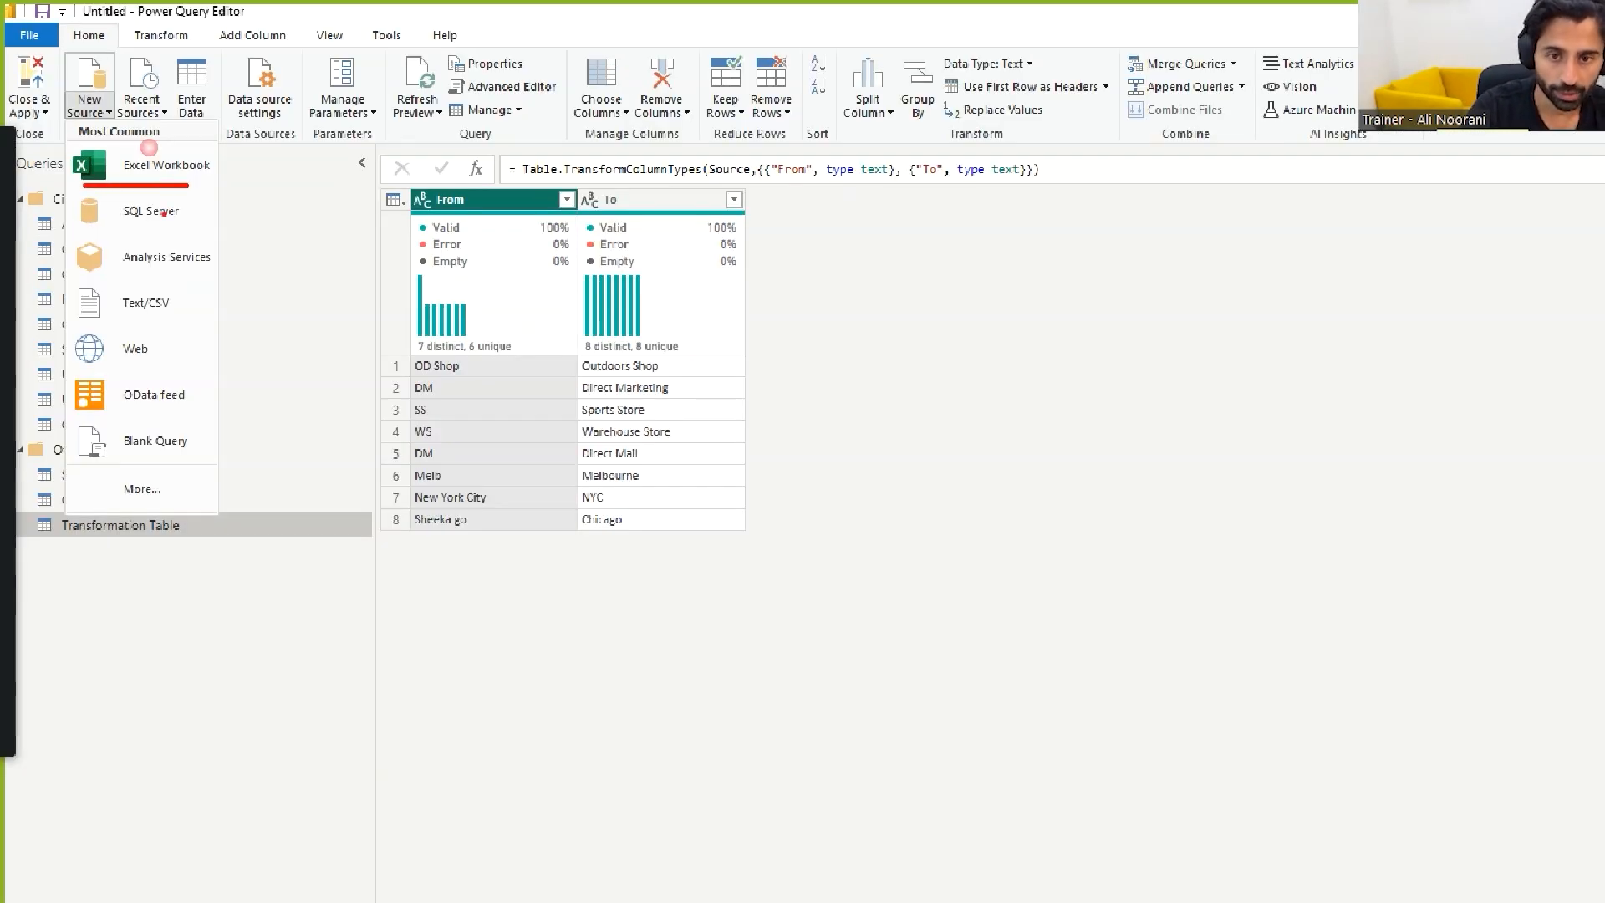
pyautogui.click(125, 134)
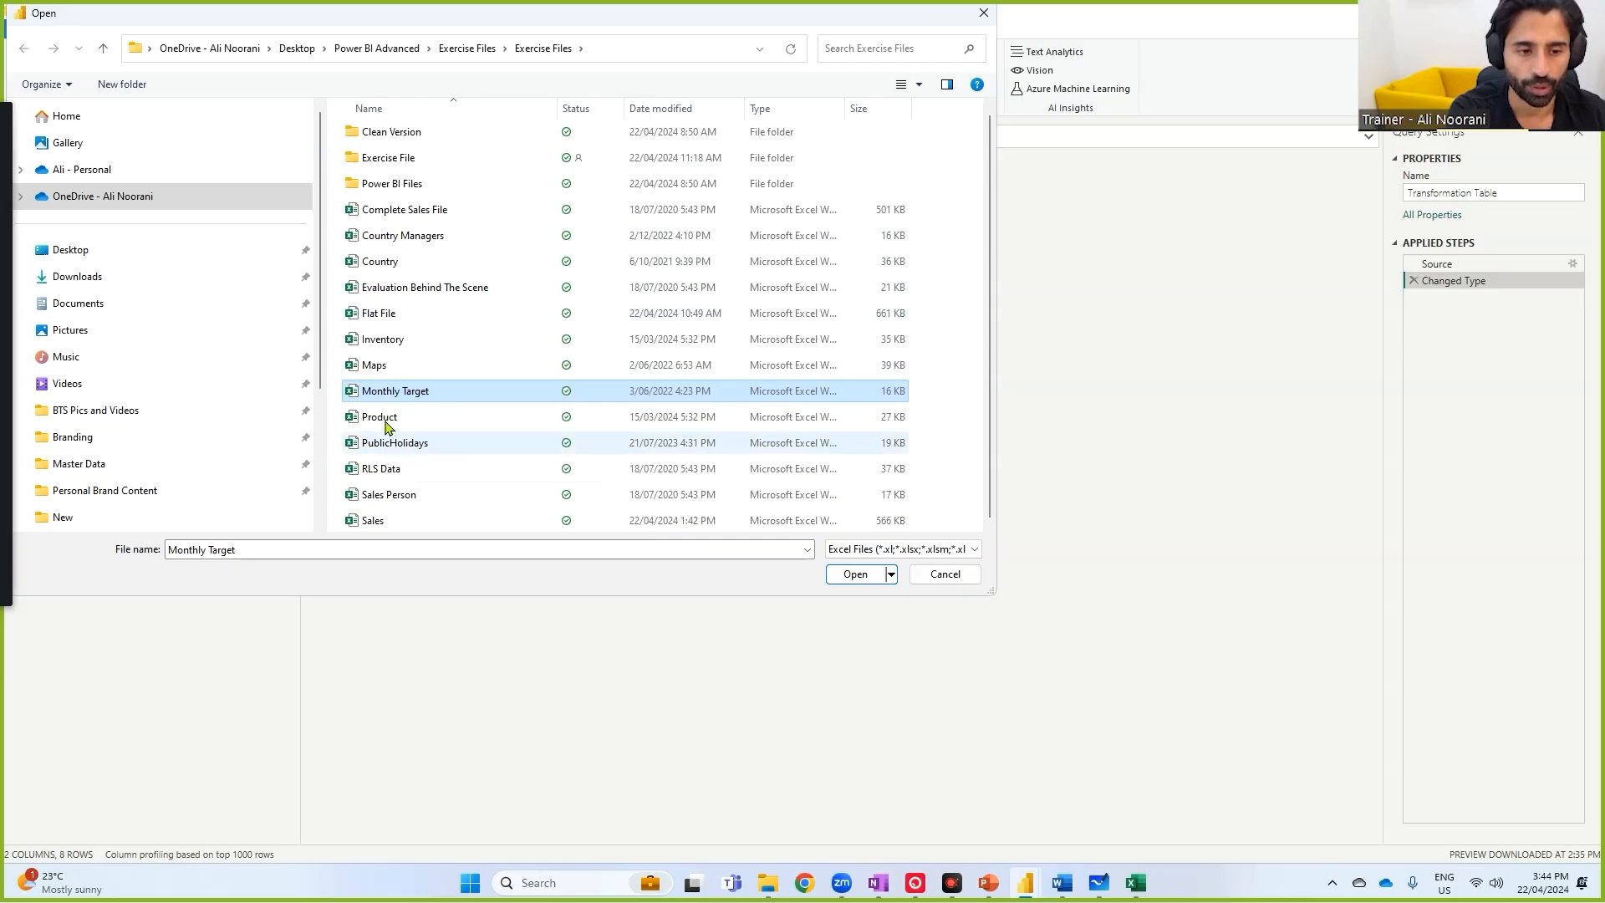
pyautogui.click(376, 366)
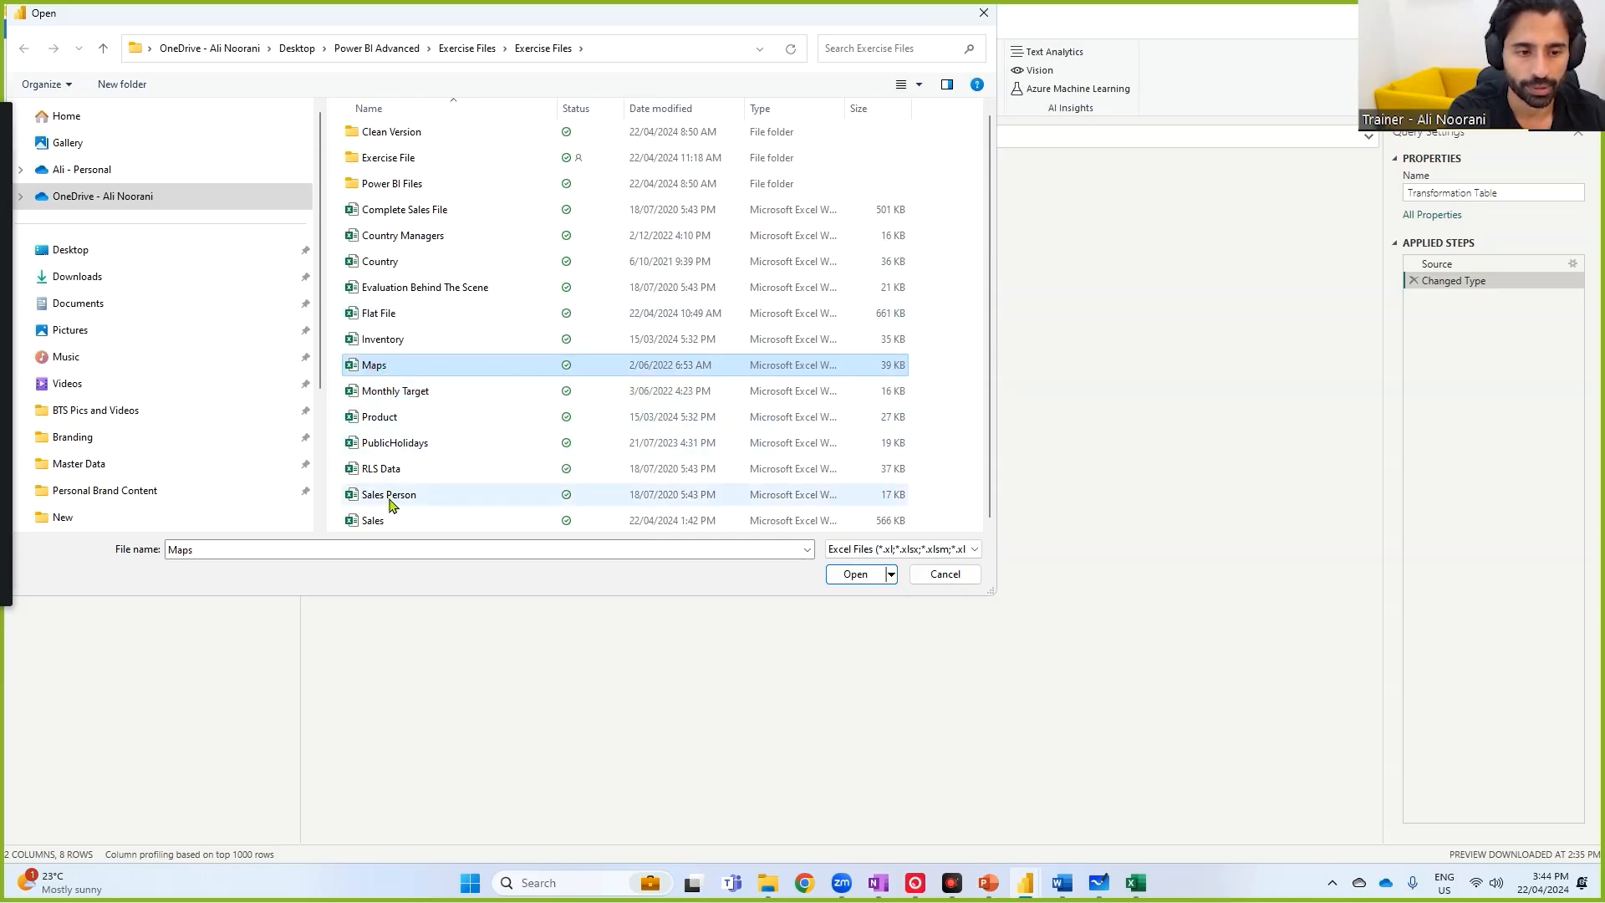
pyautogui.click(398, 416)
pyautogui.click(836, 577)
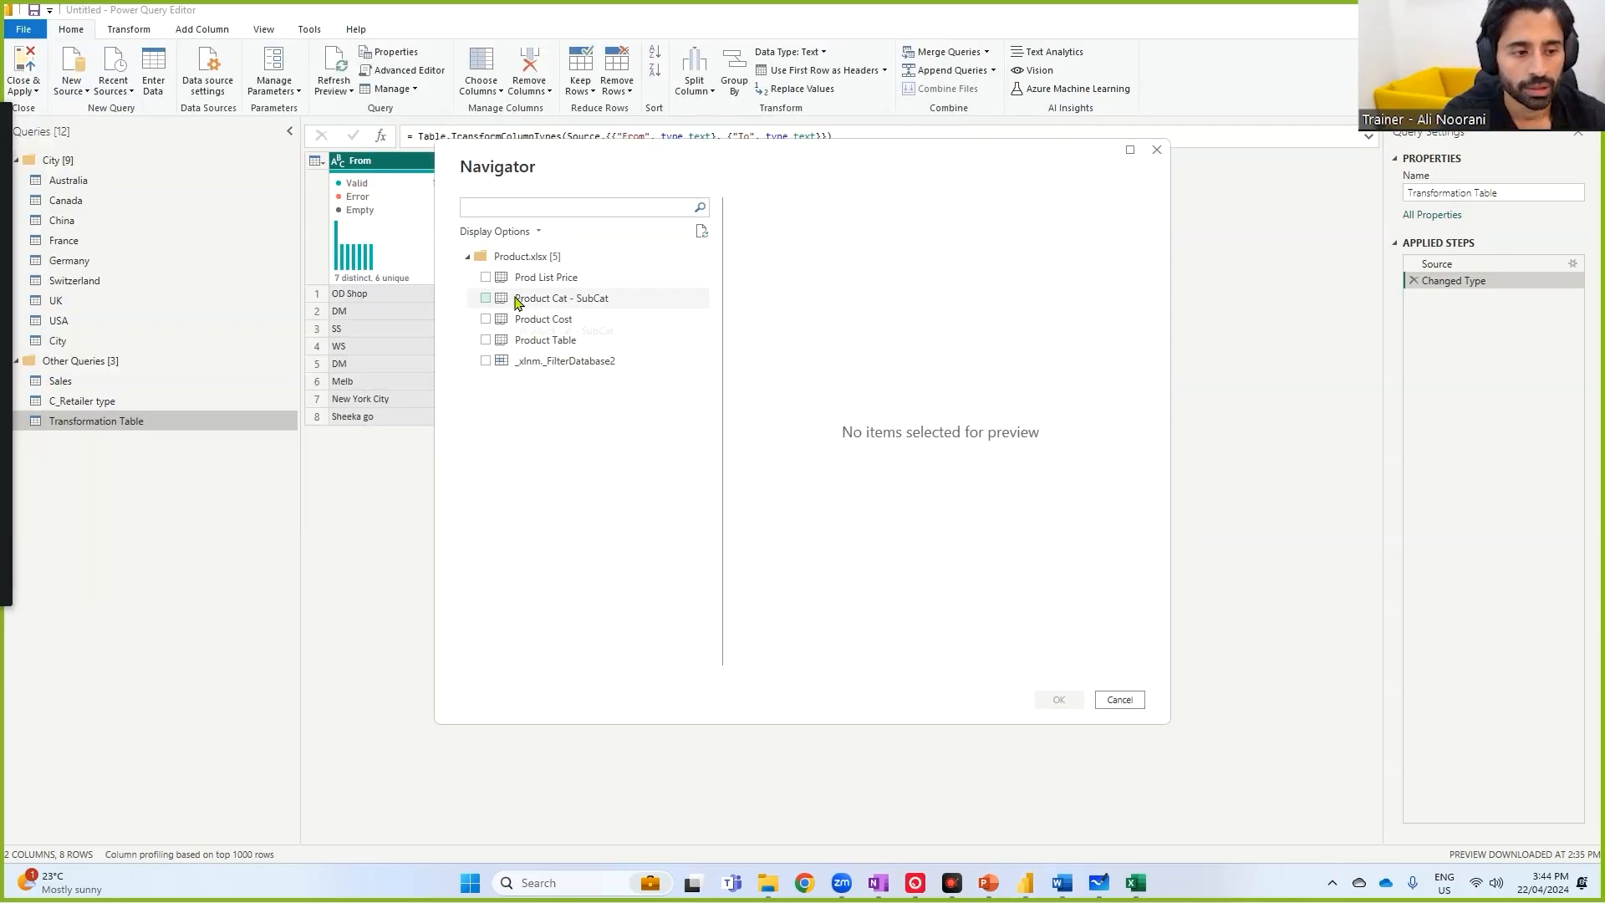
# - Load the Prod List Price, Product Cat - SubCat, Product Cost and Product Table sheets as queries
pyautogui.click(486, 277)
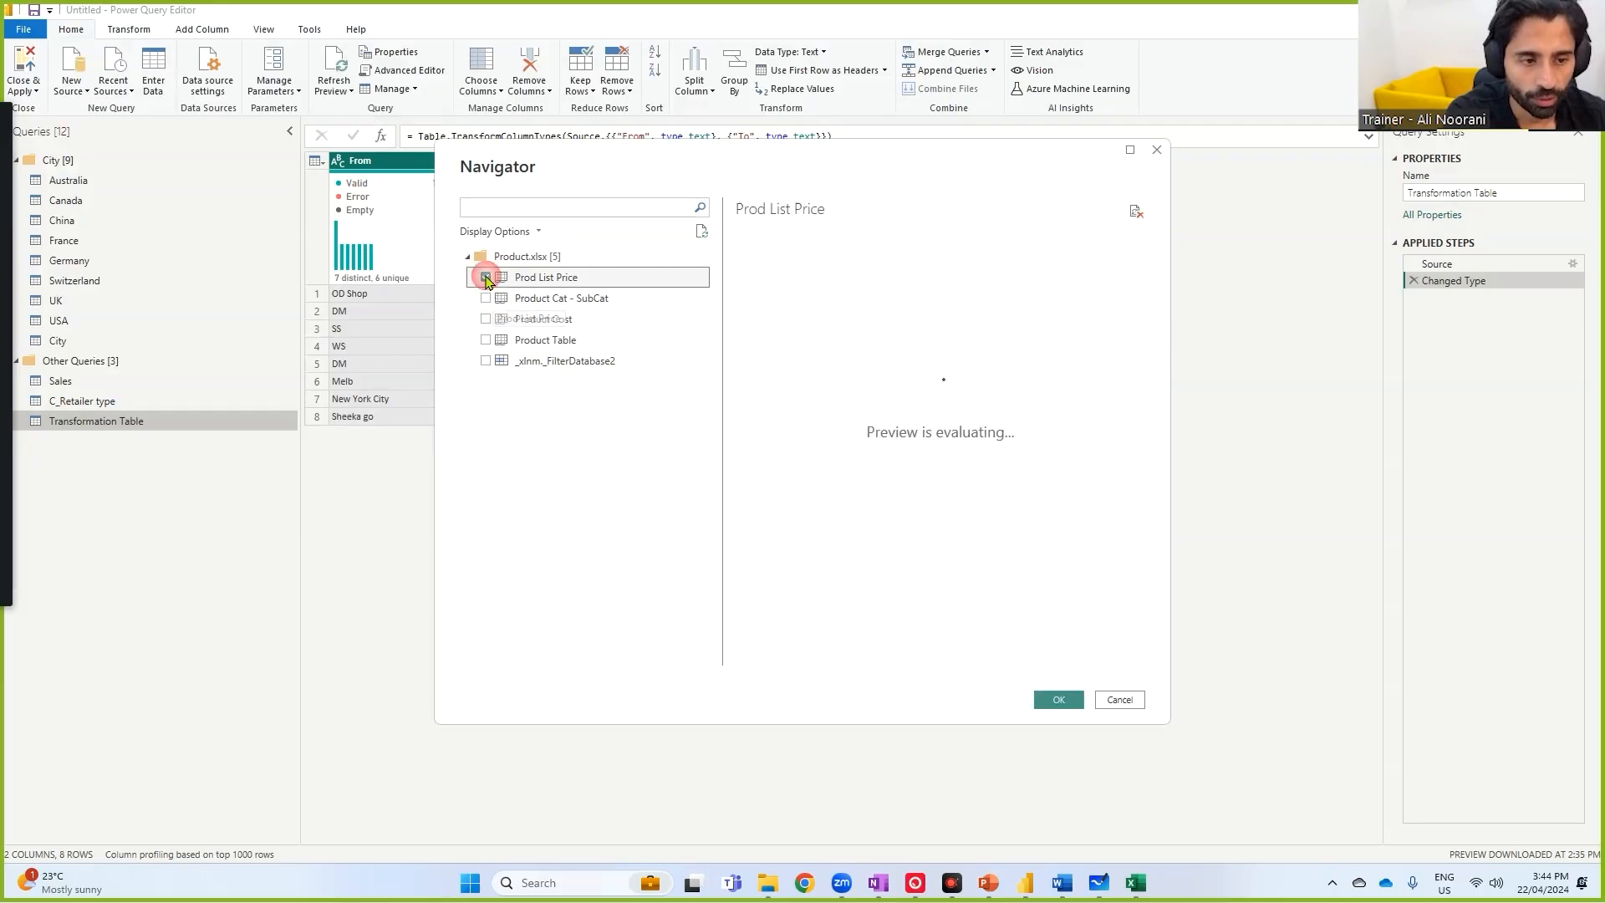
pyautogui.click(486, 299)
pyautogui.click(486, 319)
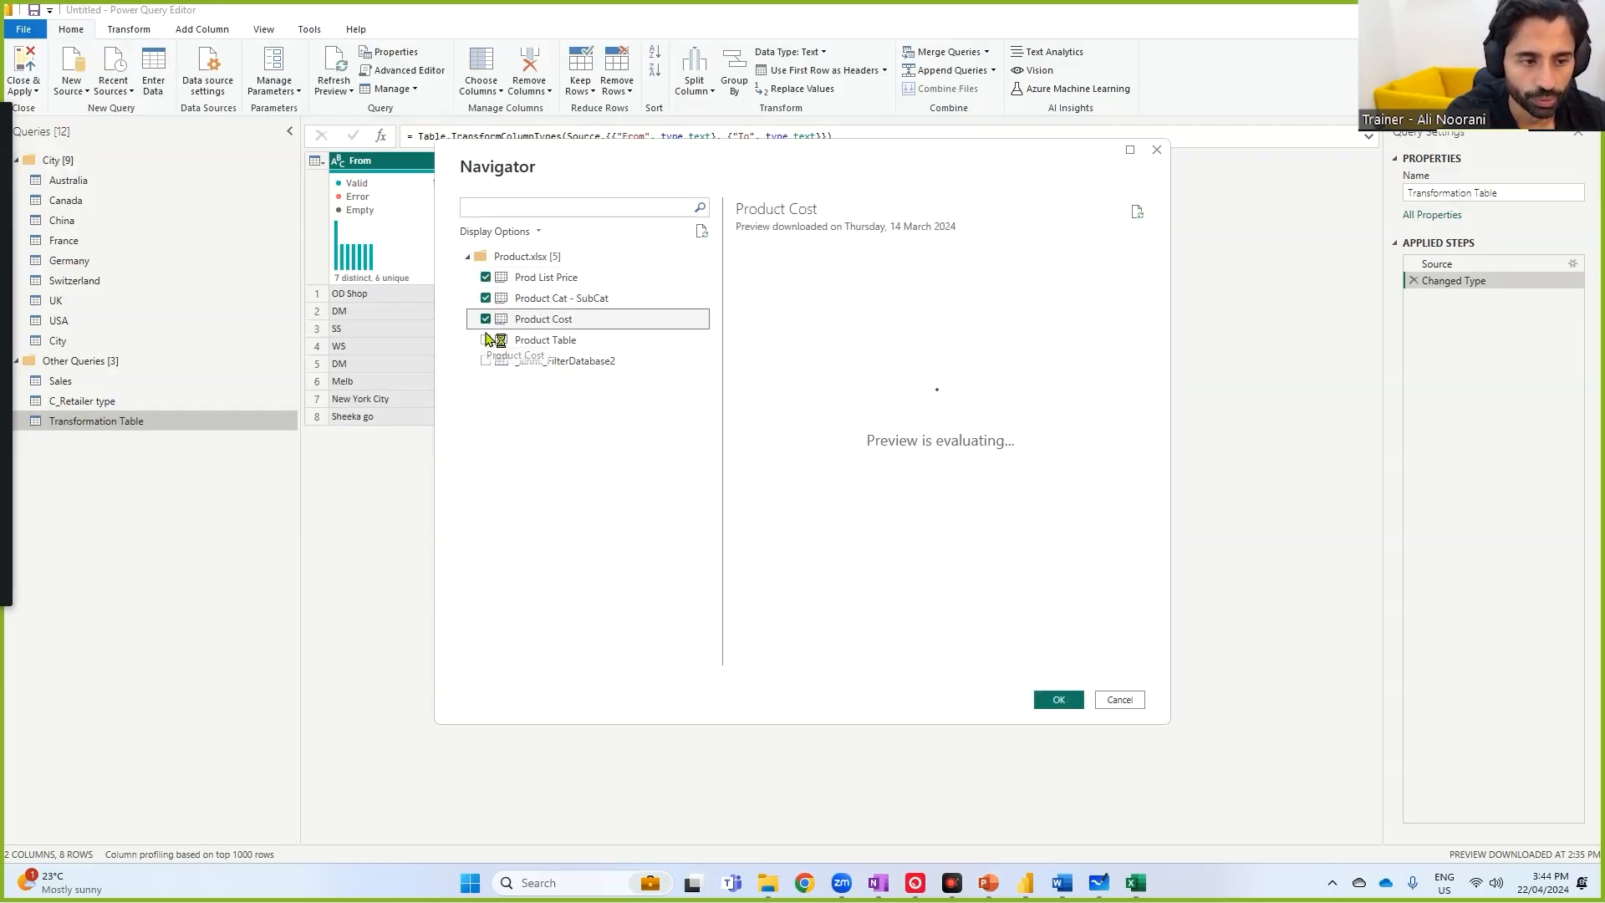
pyautogui.click(486, 341)
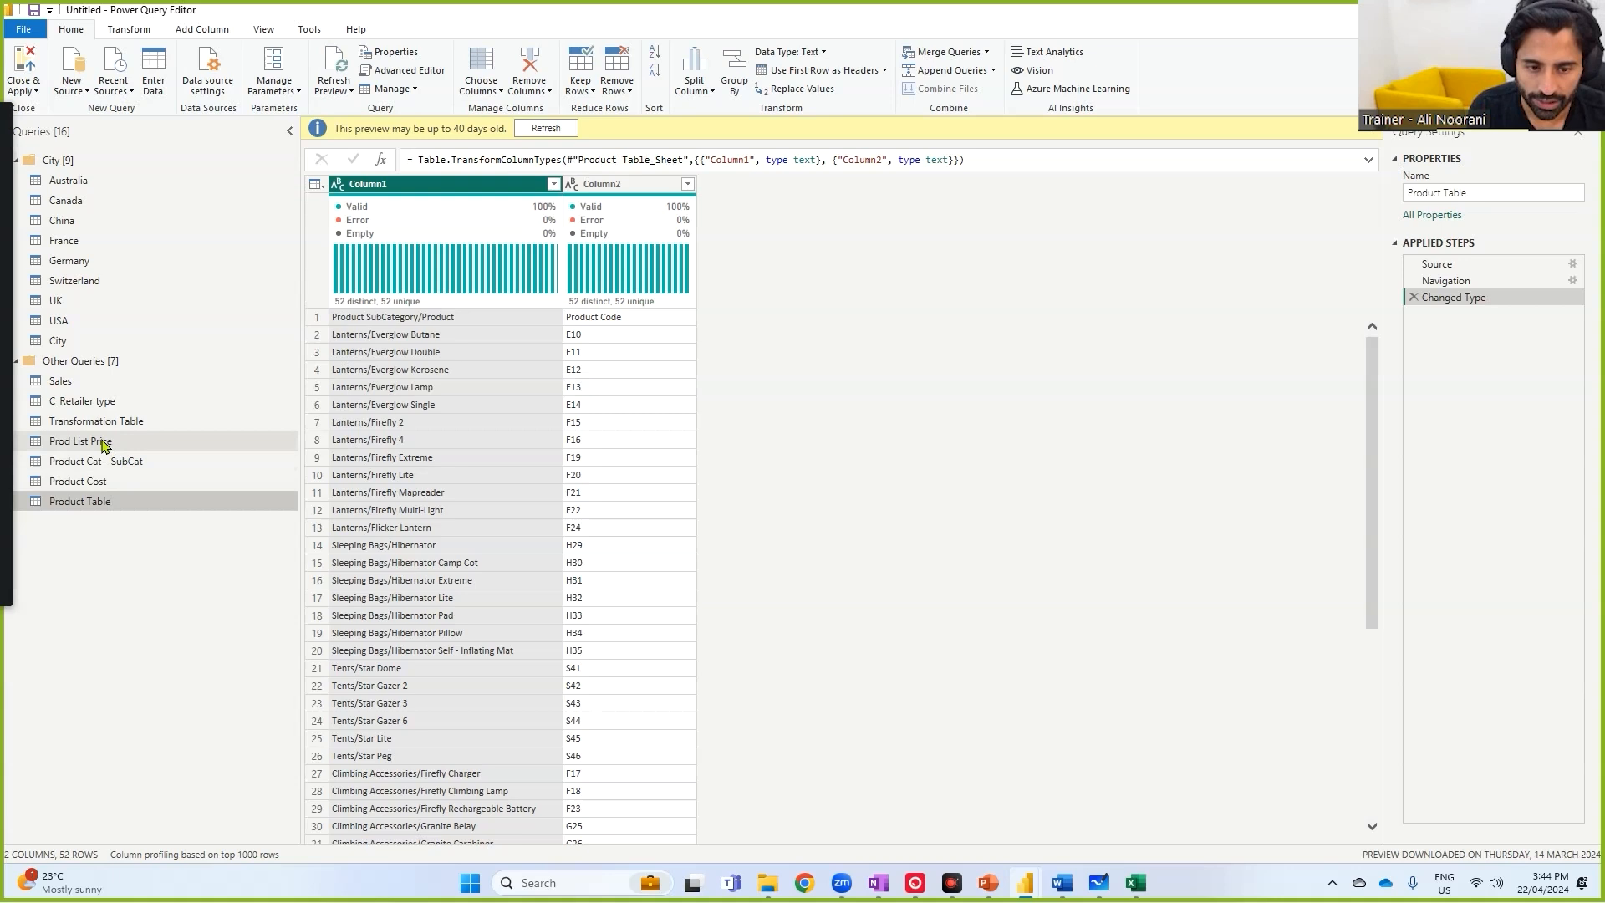
# - Move the four imported product queries into a new group named Product
pyautogui.click(102, 443)
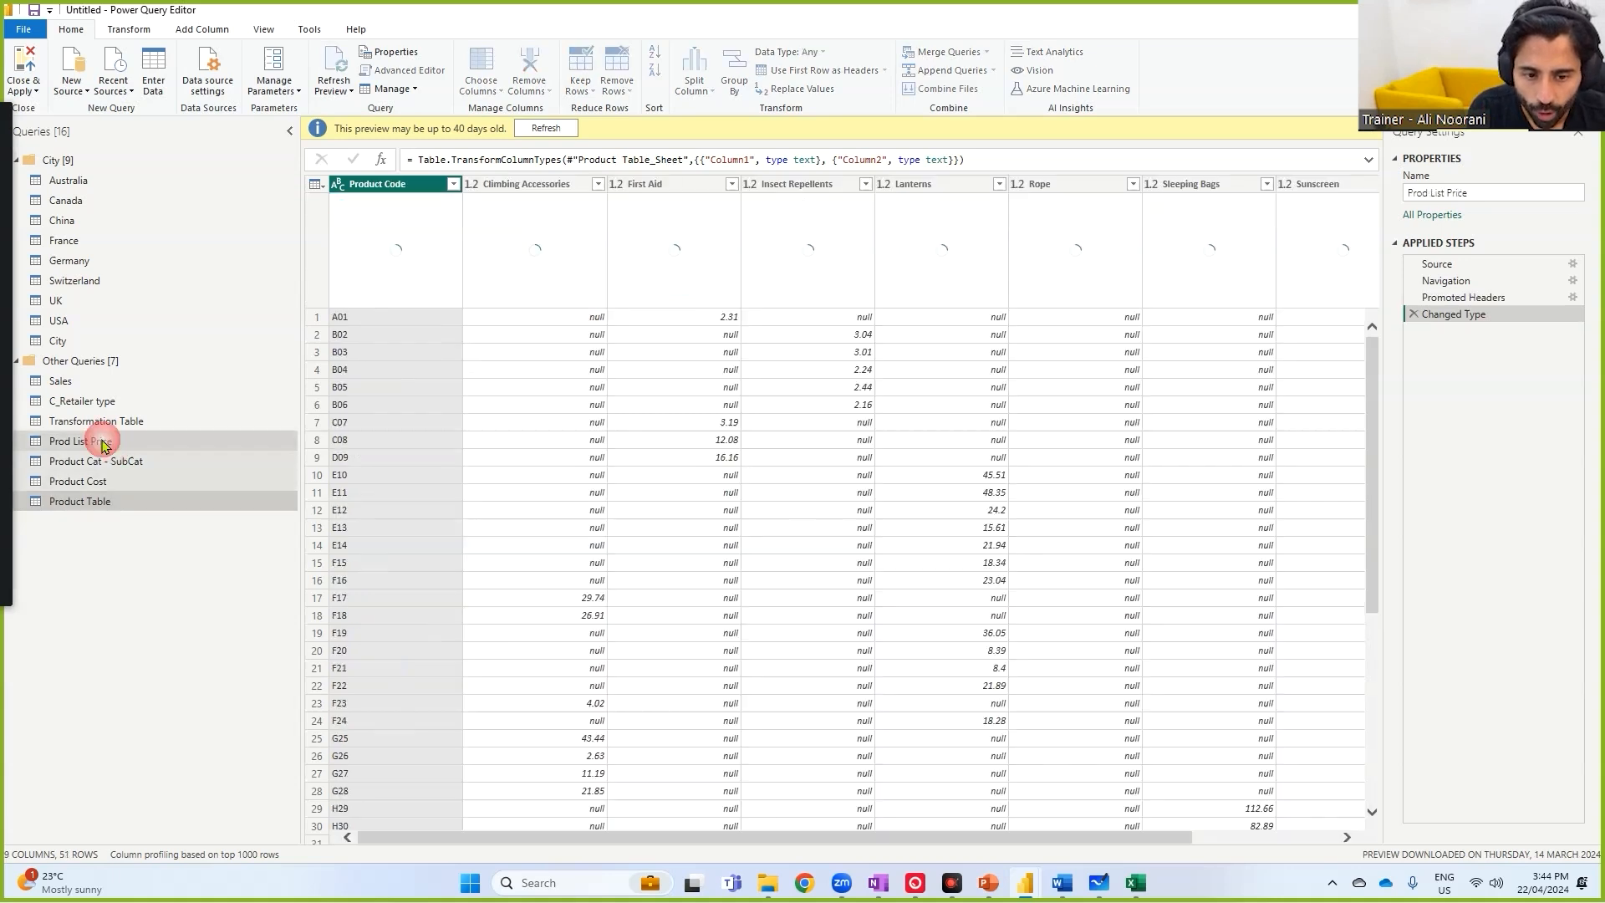
pyautogui.rightClick(103, 446)
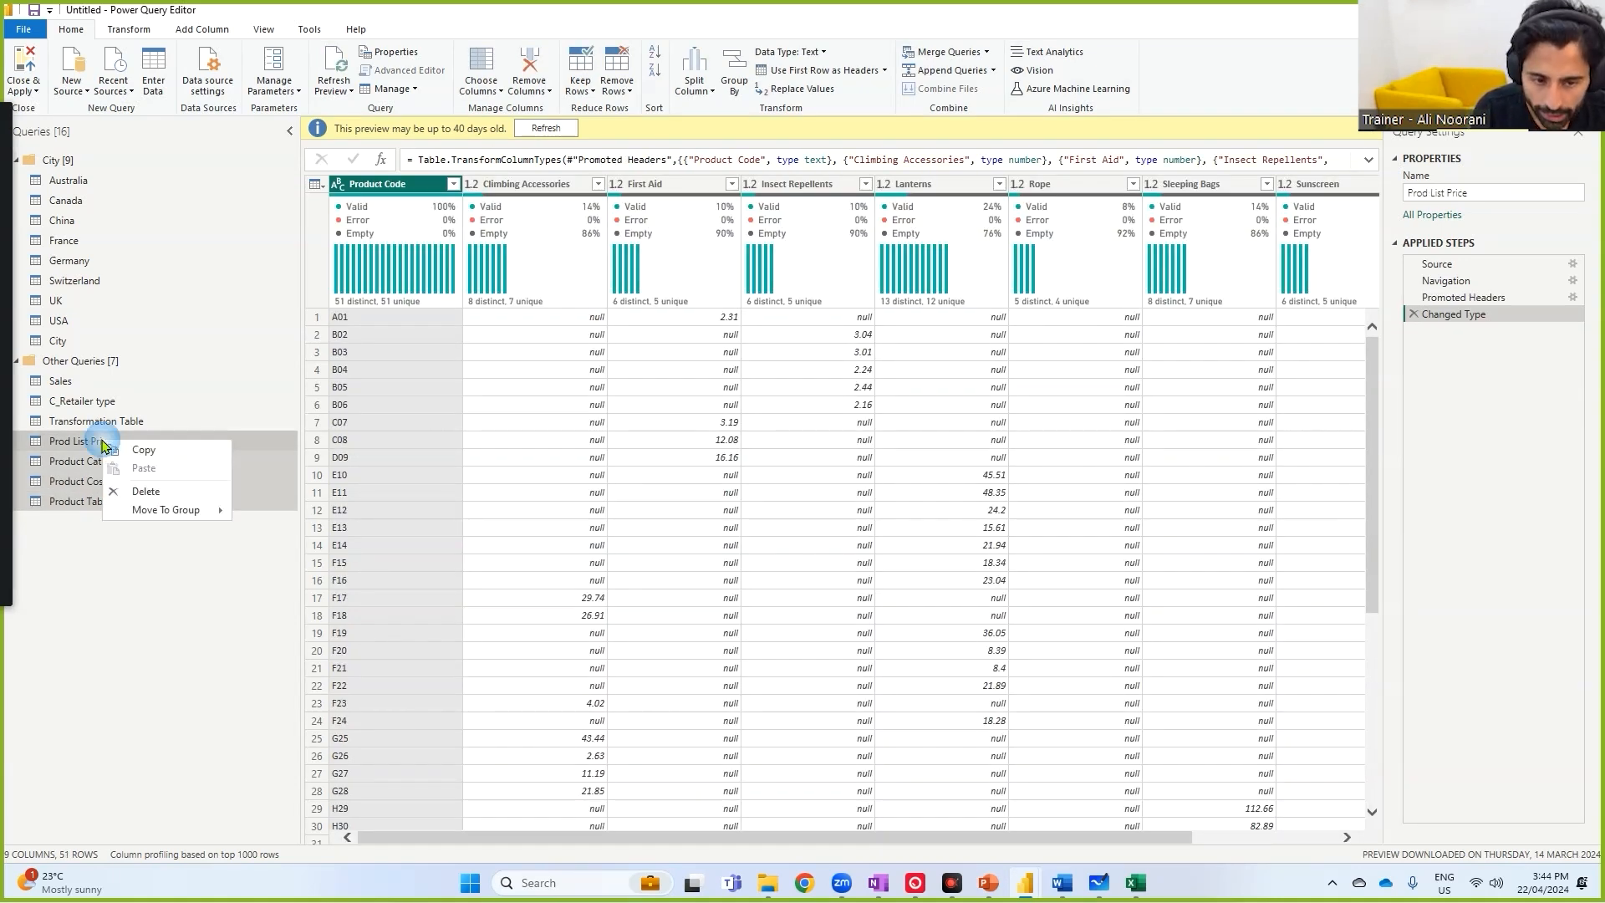
pyautogui.moveTo(185, 520)
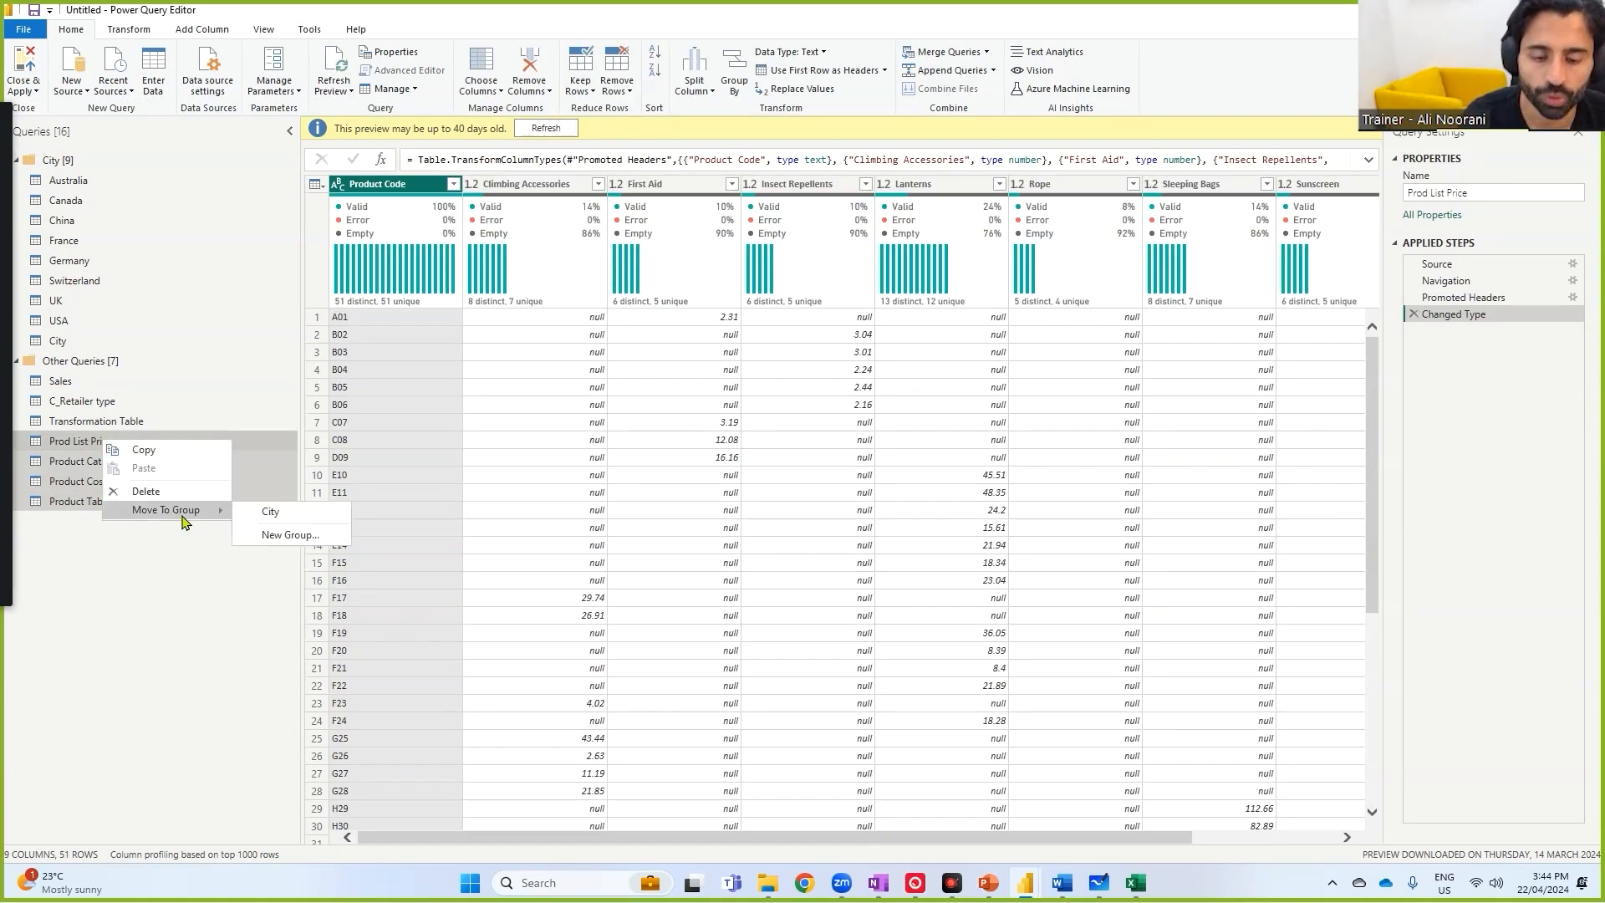
pyautogui.click(289, 535)
pyautogui.write('Product')
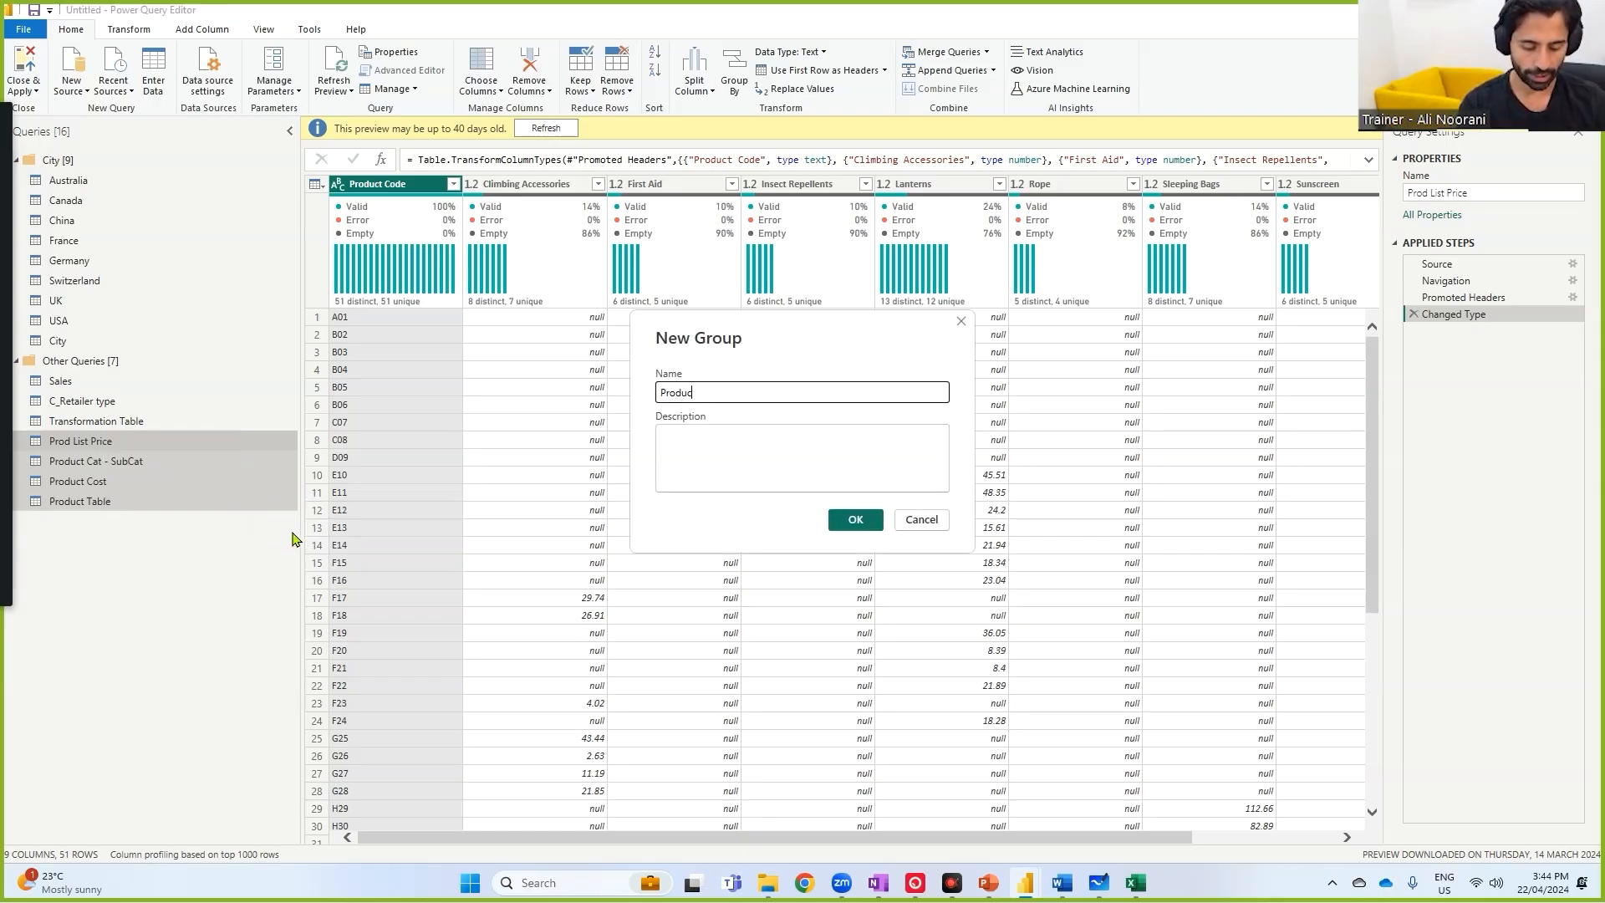
pyautogui.click(850, 519)
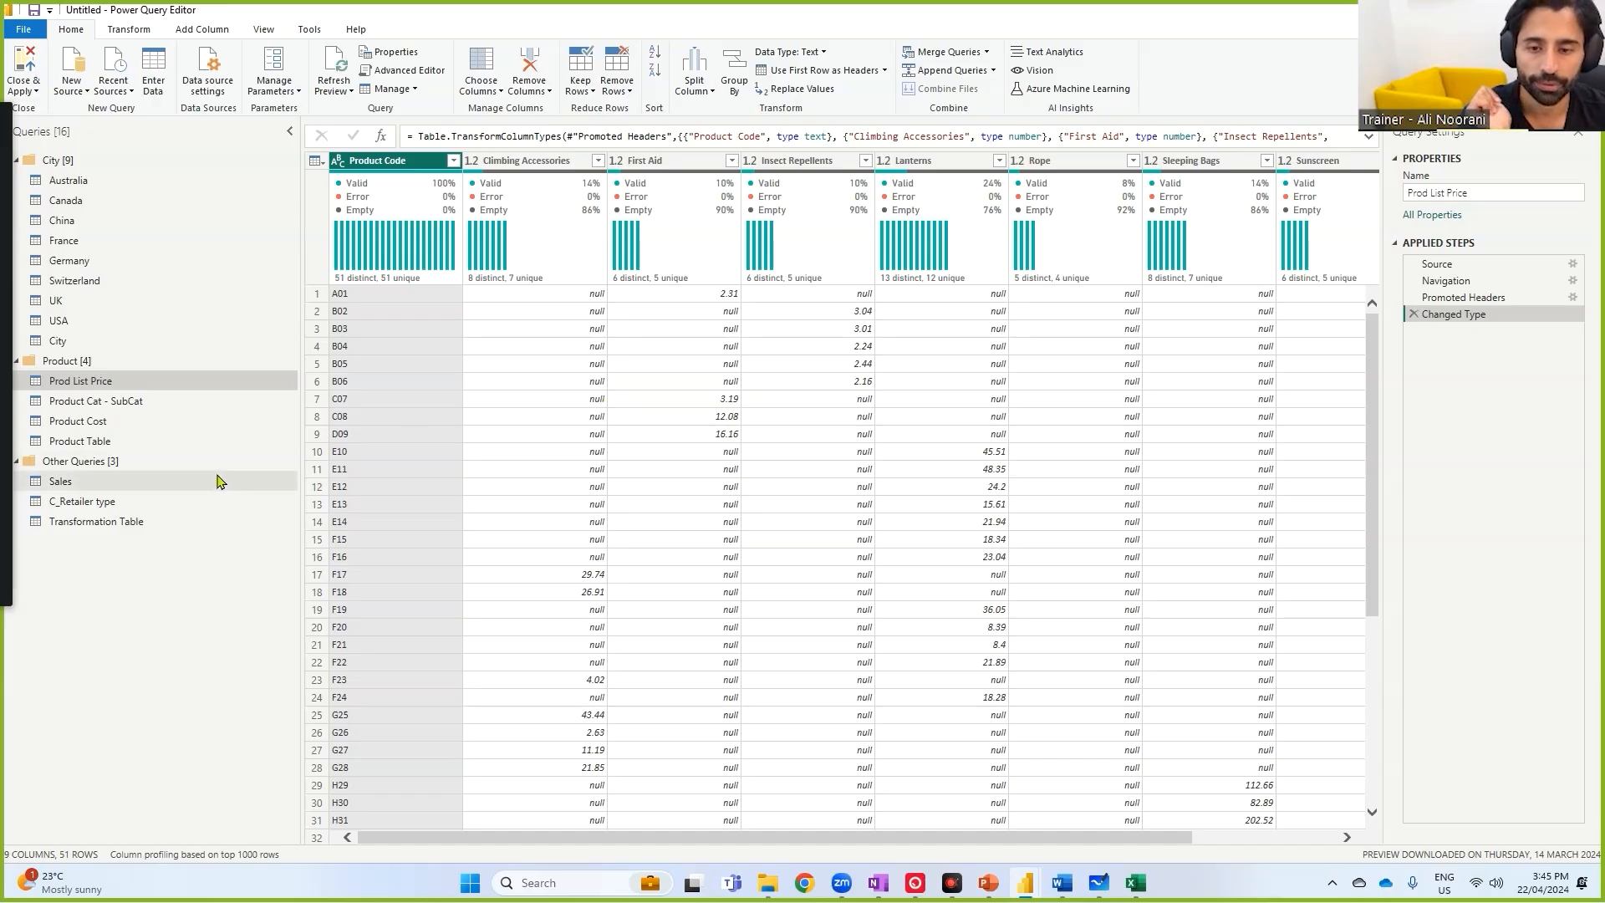
# - Display the Product Table query and dismiss the outdated-preview notice
pyautogui.click(161, 444)
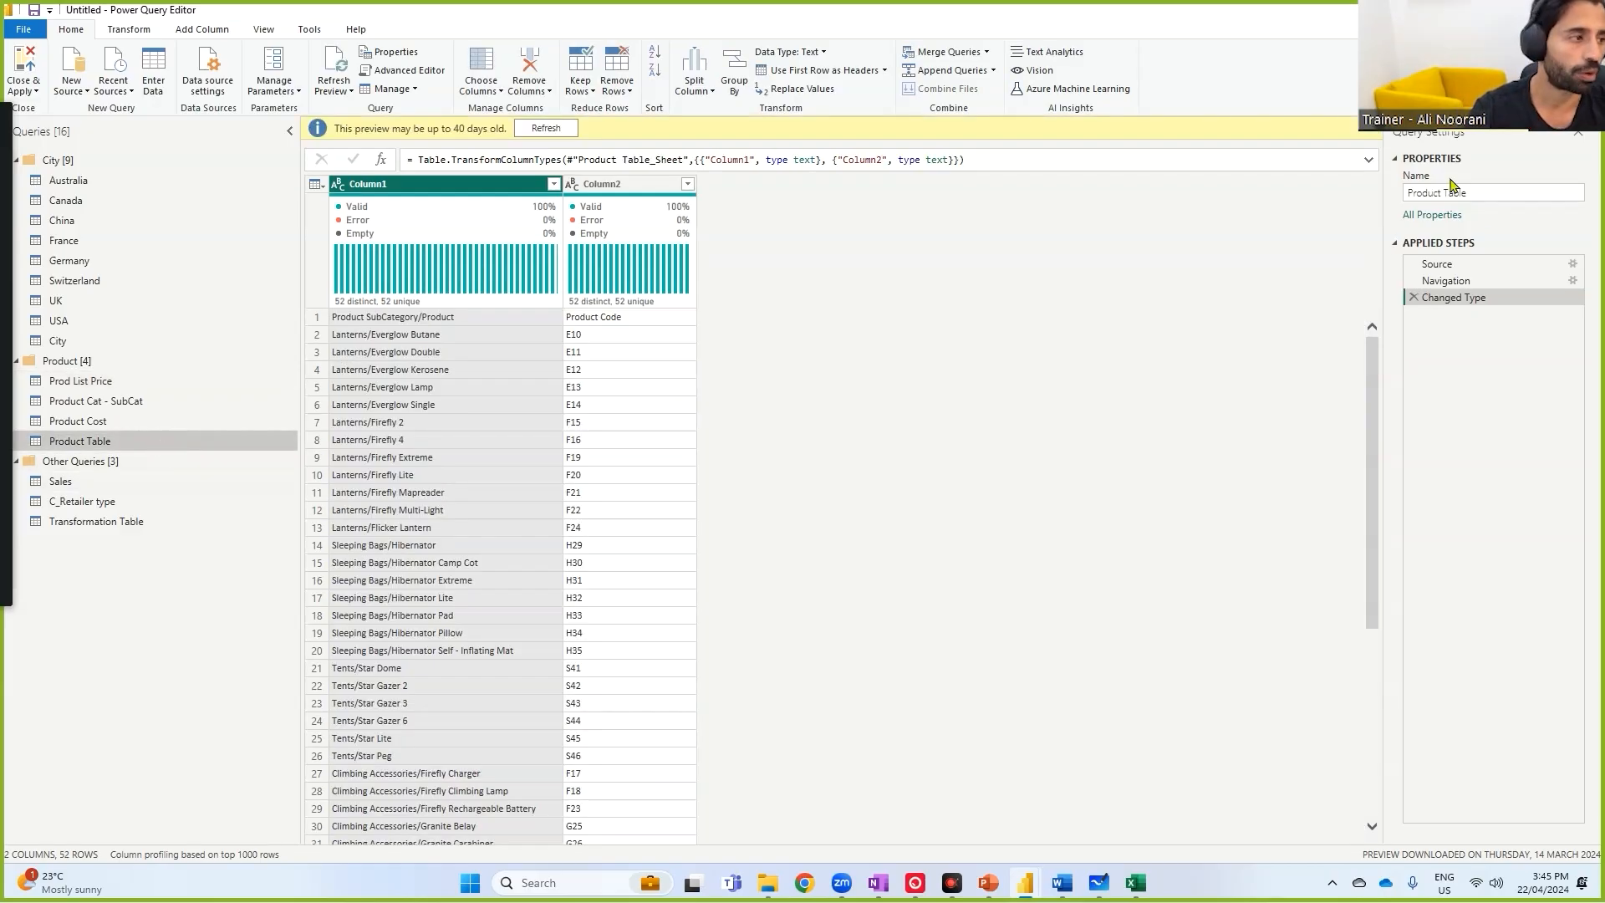
pyautogui.click(1374, 129)
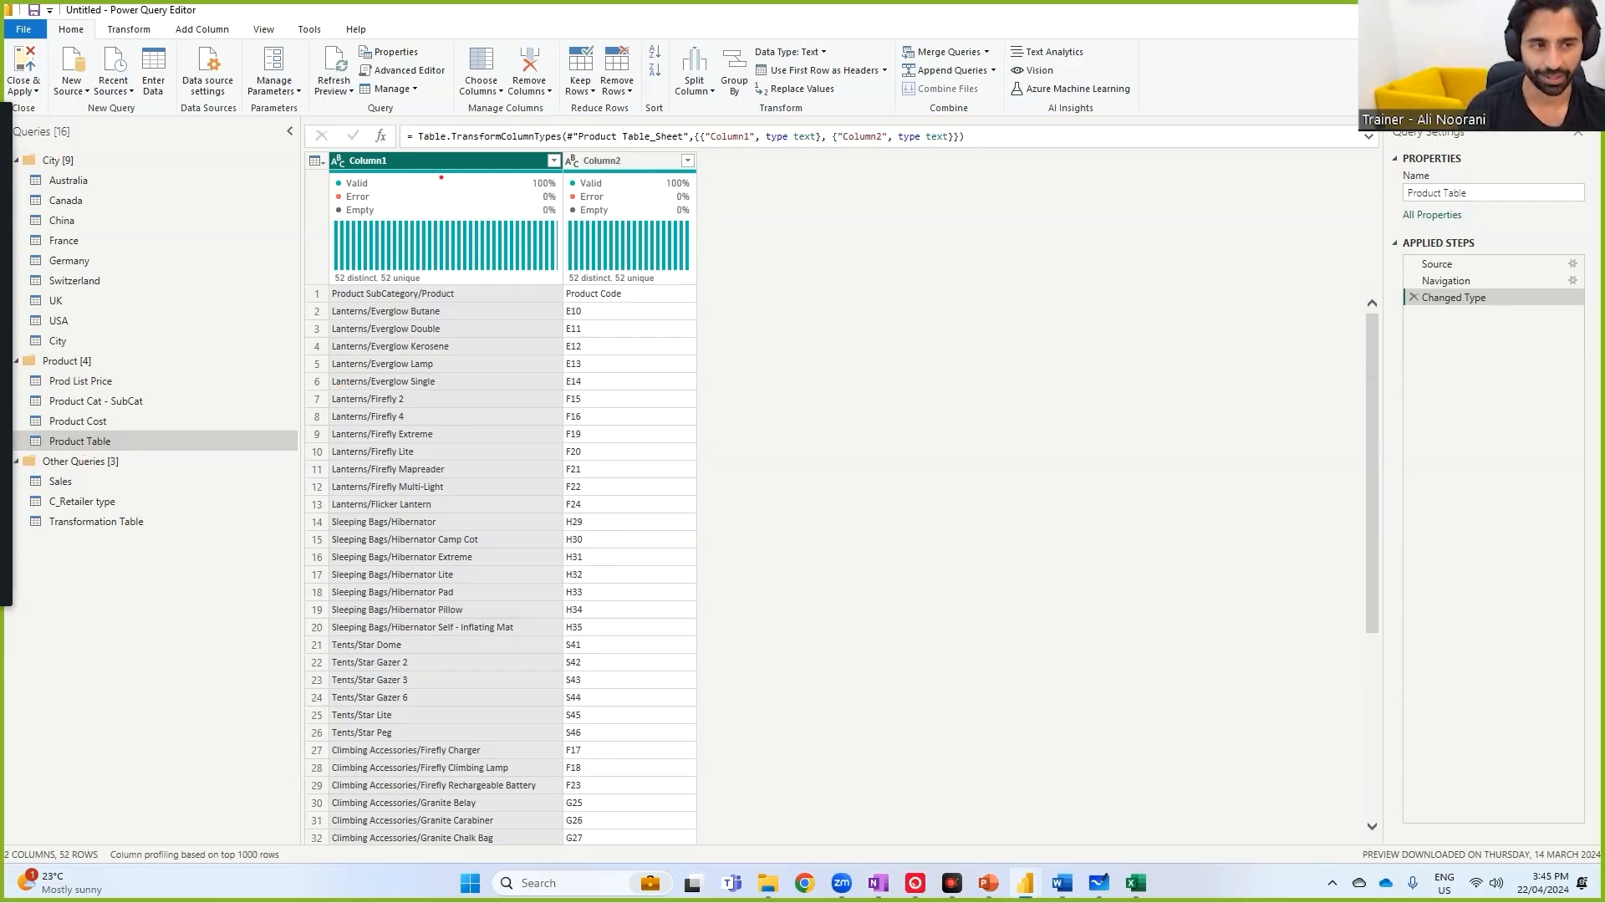
pyautogui.moveTo(329, 284); pyautogui.dragTo(659, 304)
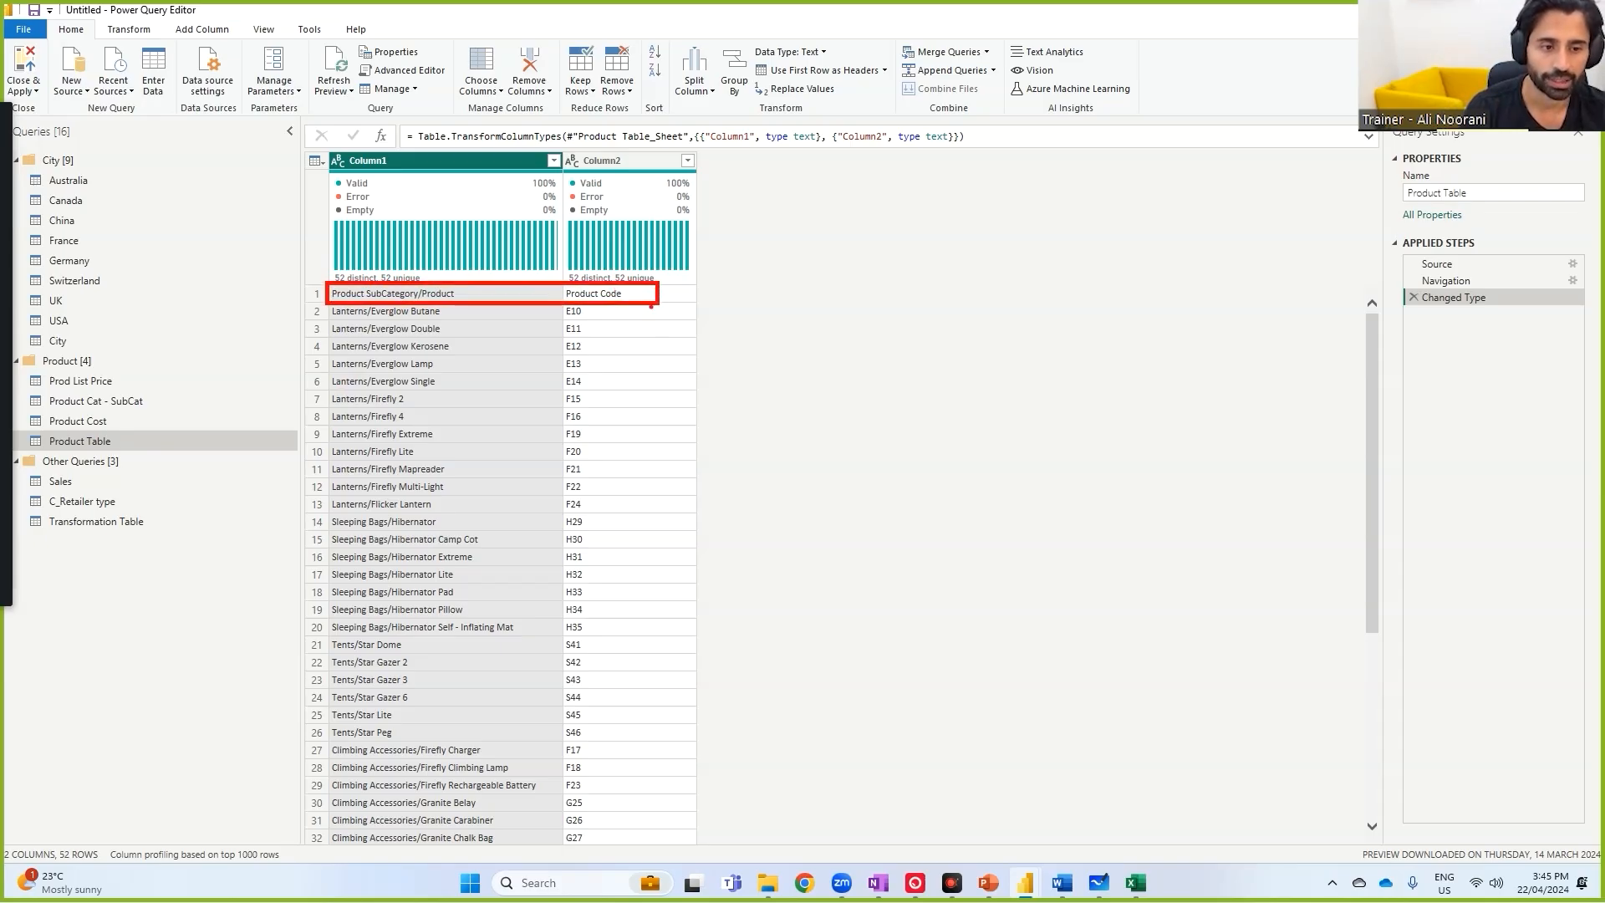
pyautogui.moveTo(633, 286)
pyautogui.mouseDown()
pyautogui.moveTo(615, 169)
pyautogui.moveTo(630, 179)
pyautogui.mouseUp()
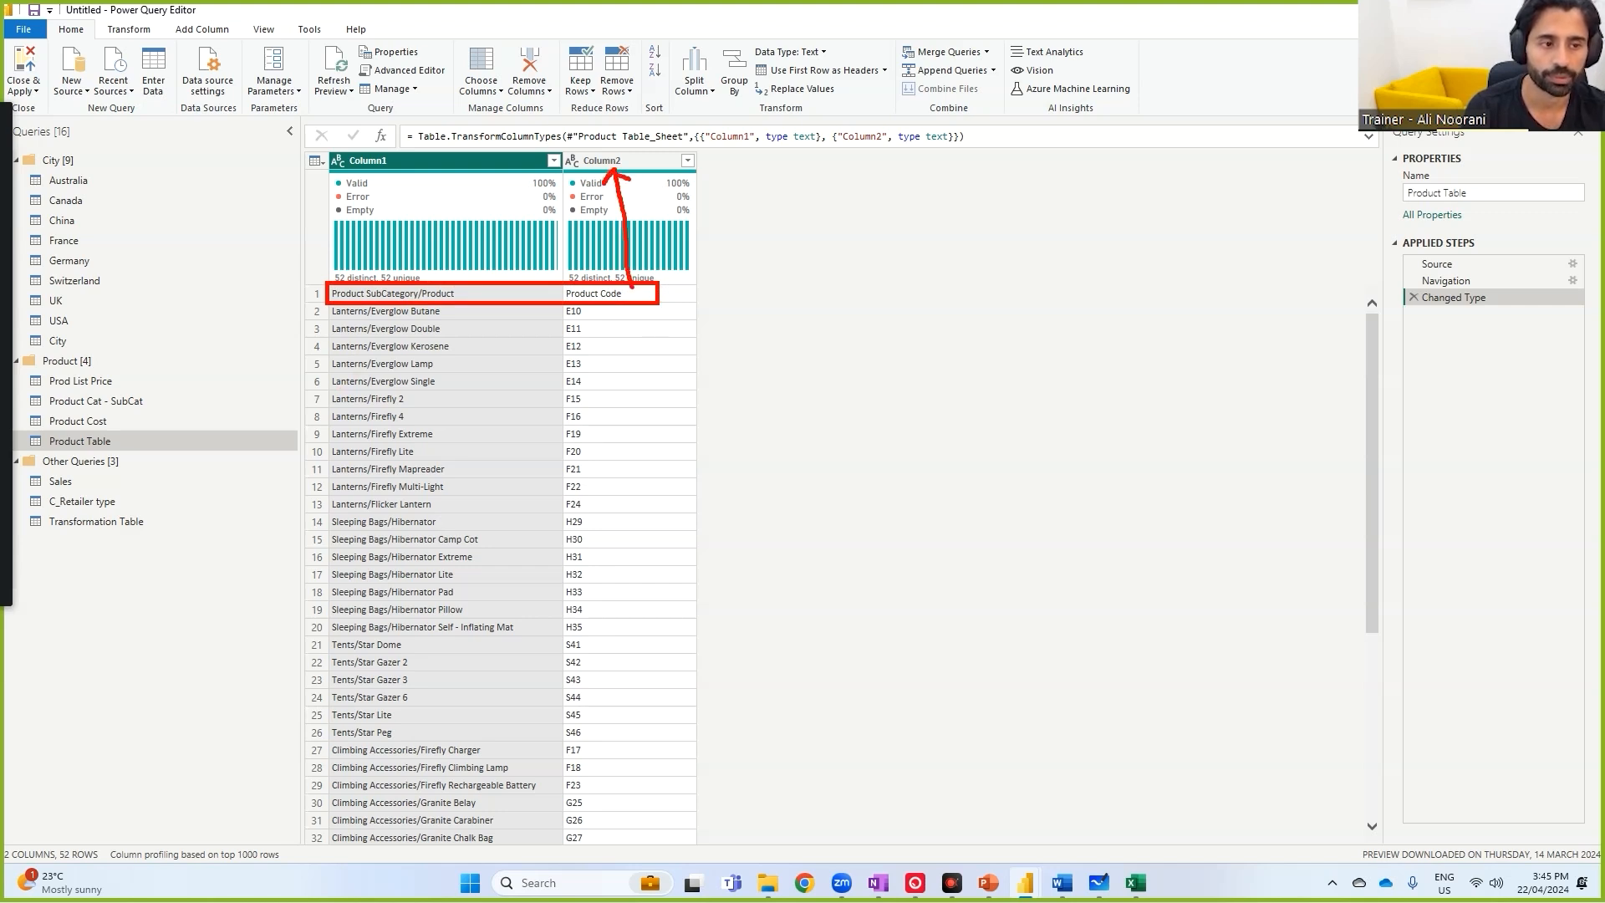
pyautogui.moveTo(629, 260)
pyautogui.mouseDown()
pyautogui.moveTo(781, 239)
pyautogui.moveTo(798, 80)
pyautogui.moveTo(882, 79)
pyautogui.mouseUp()
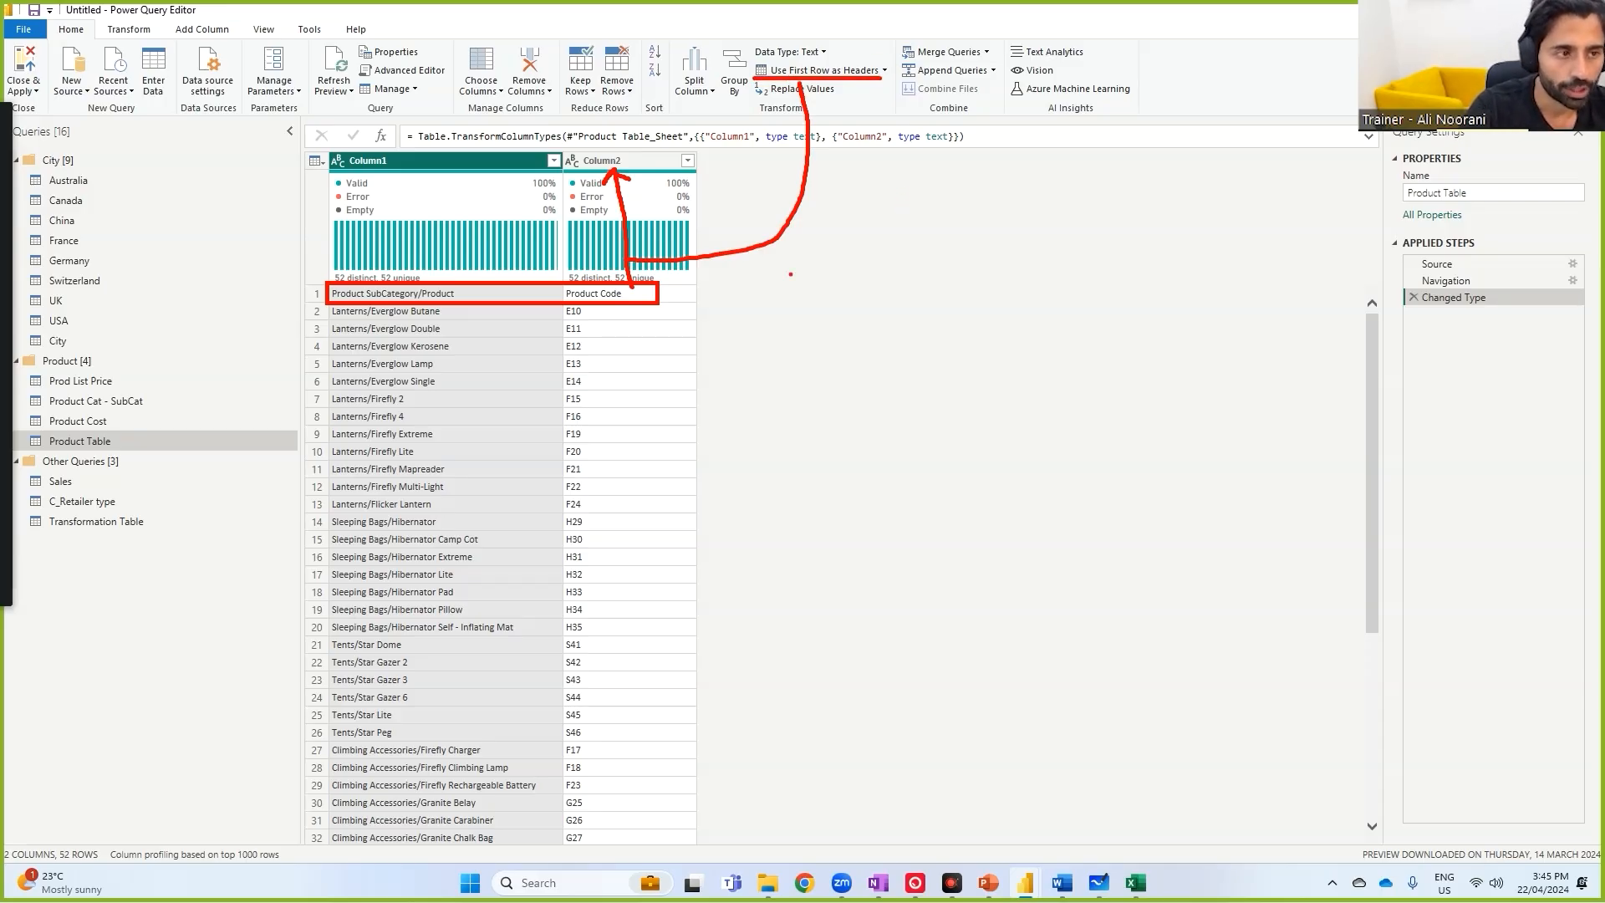
pyautogui.press('Escape')
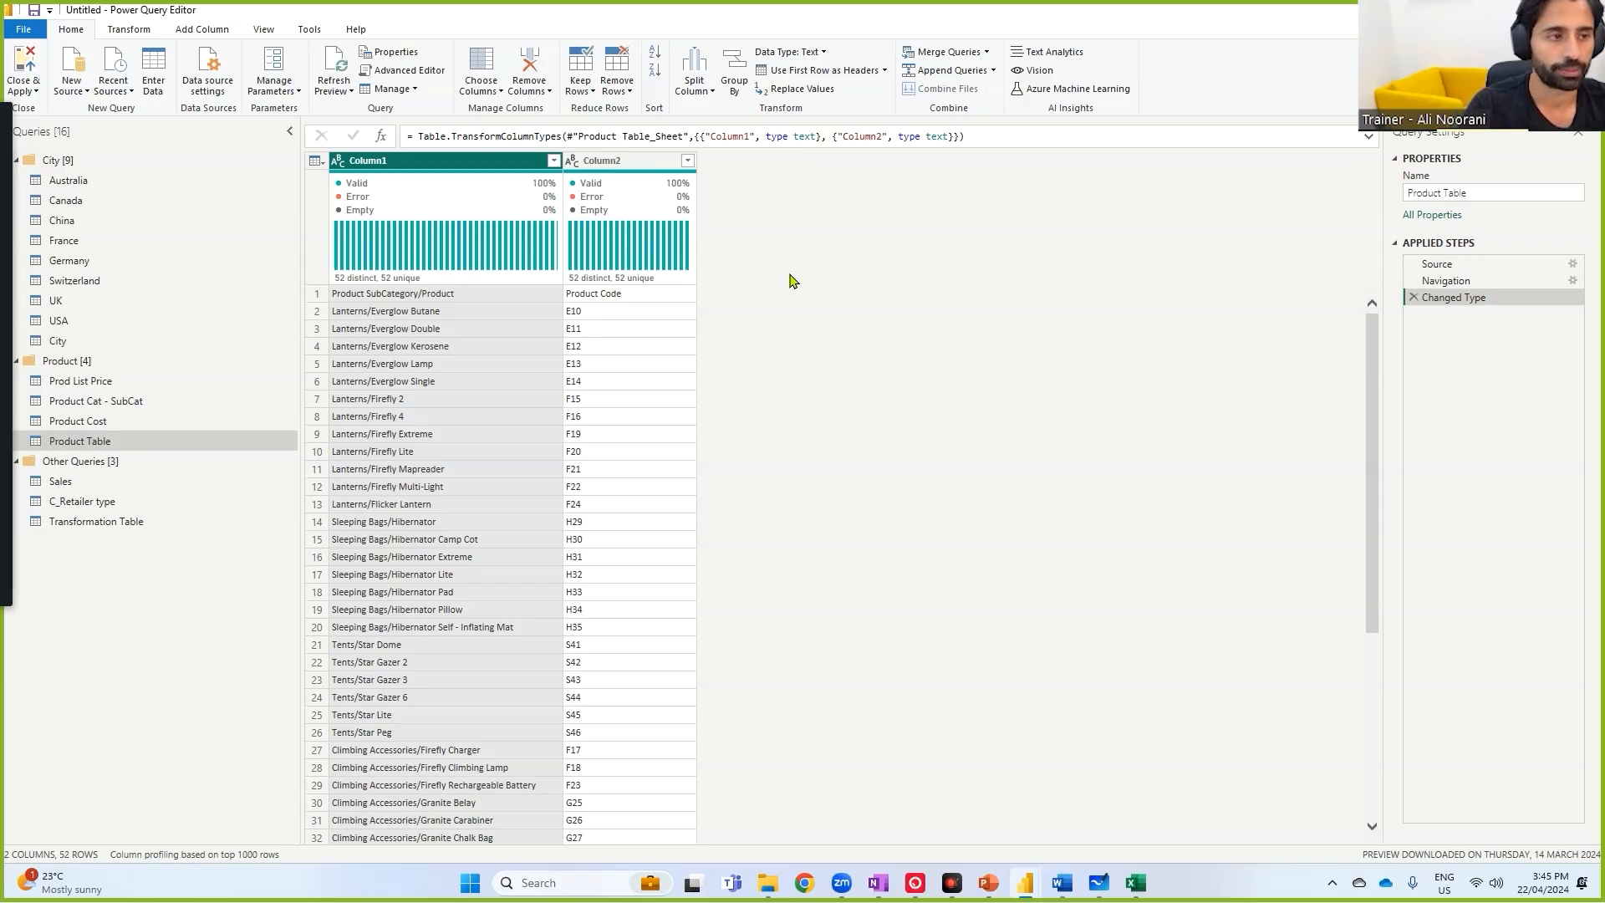
# - Promote the first row of Product Table to headers and split the Product SubCategory/Product column at each "/" delimiter
pyautogui.click(828, 71)
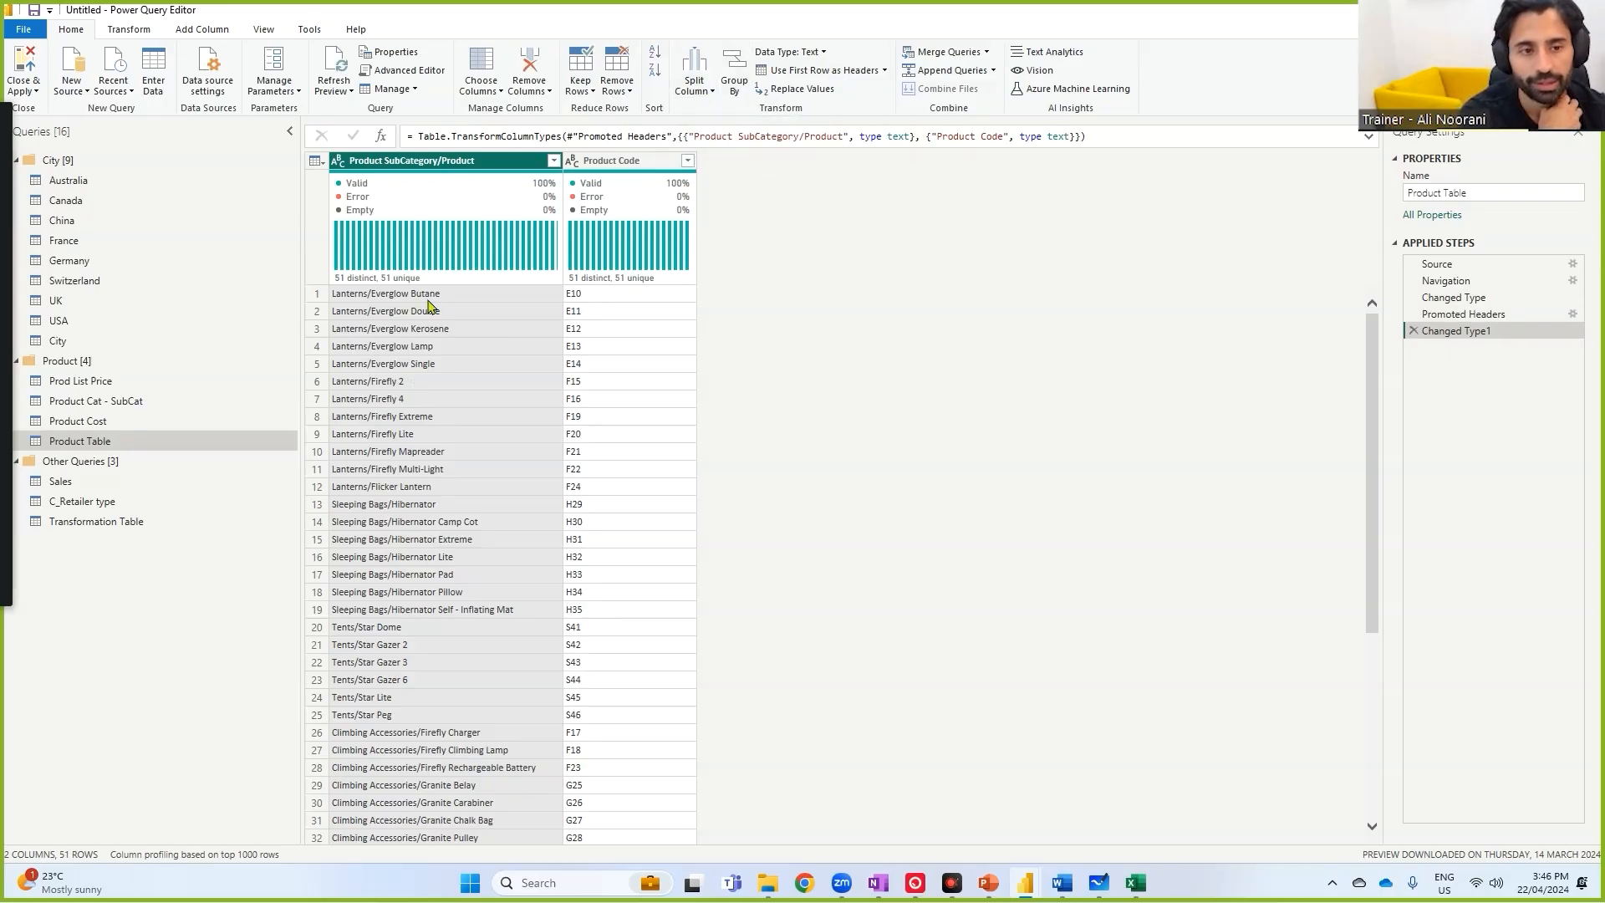
pyautogui.moveTo(430, 245)
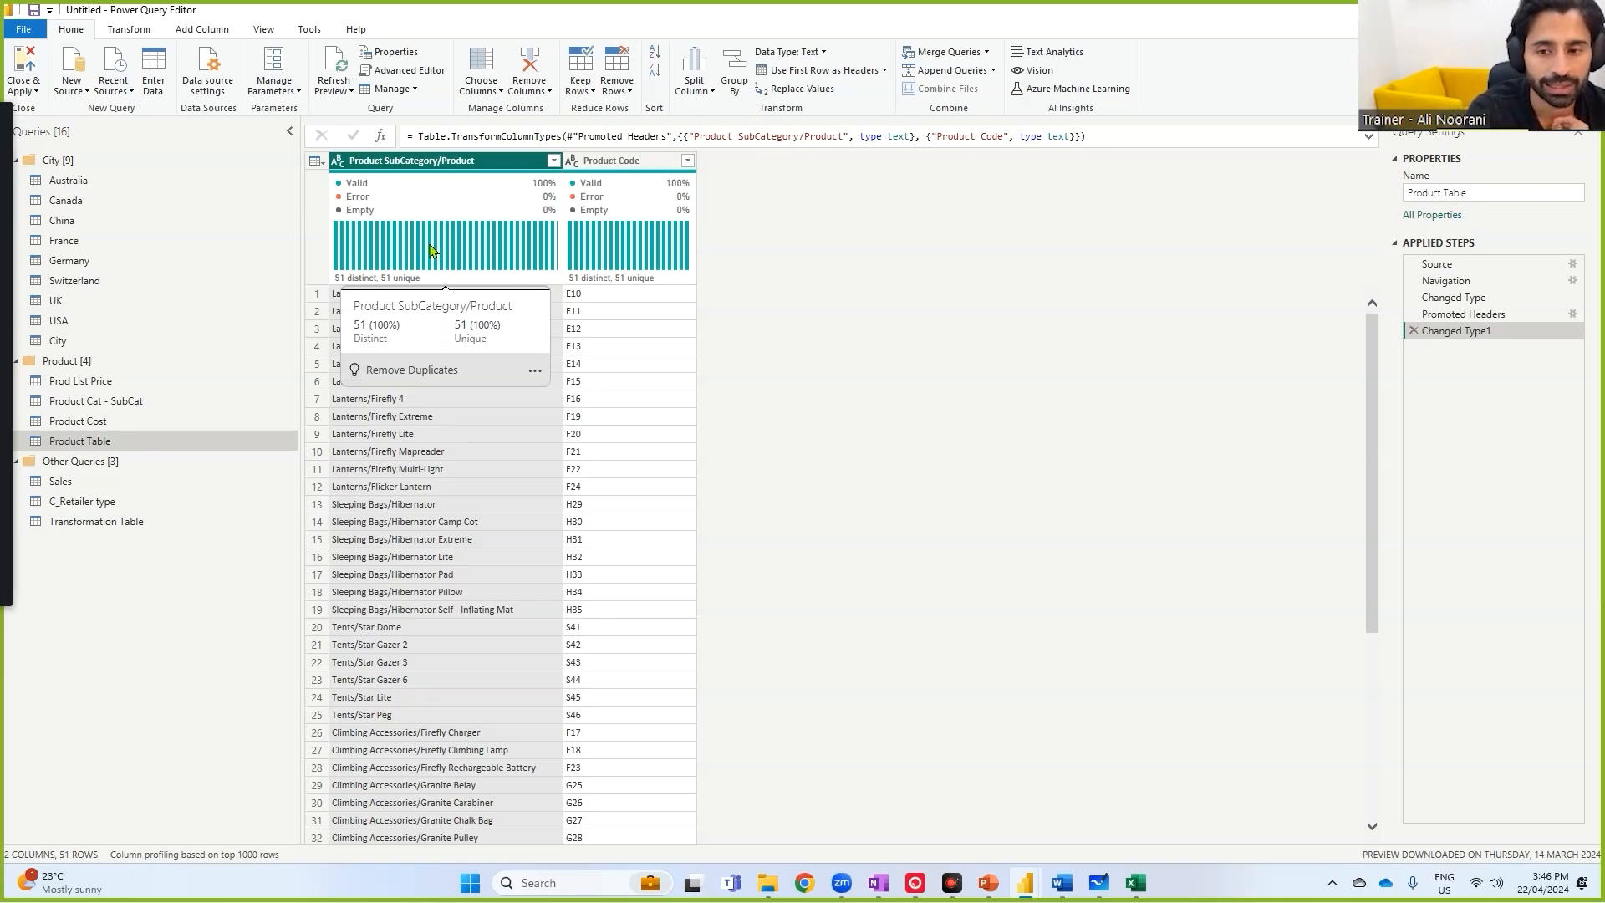
pyautogui.rightClick(456, 170)
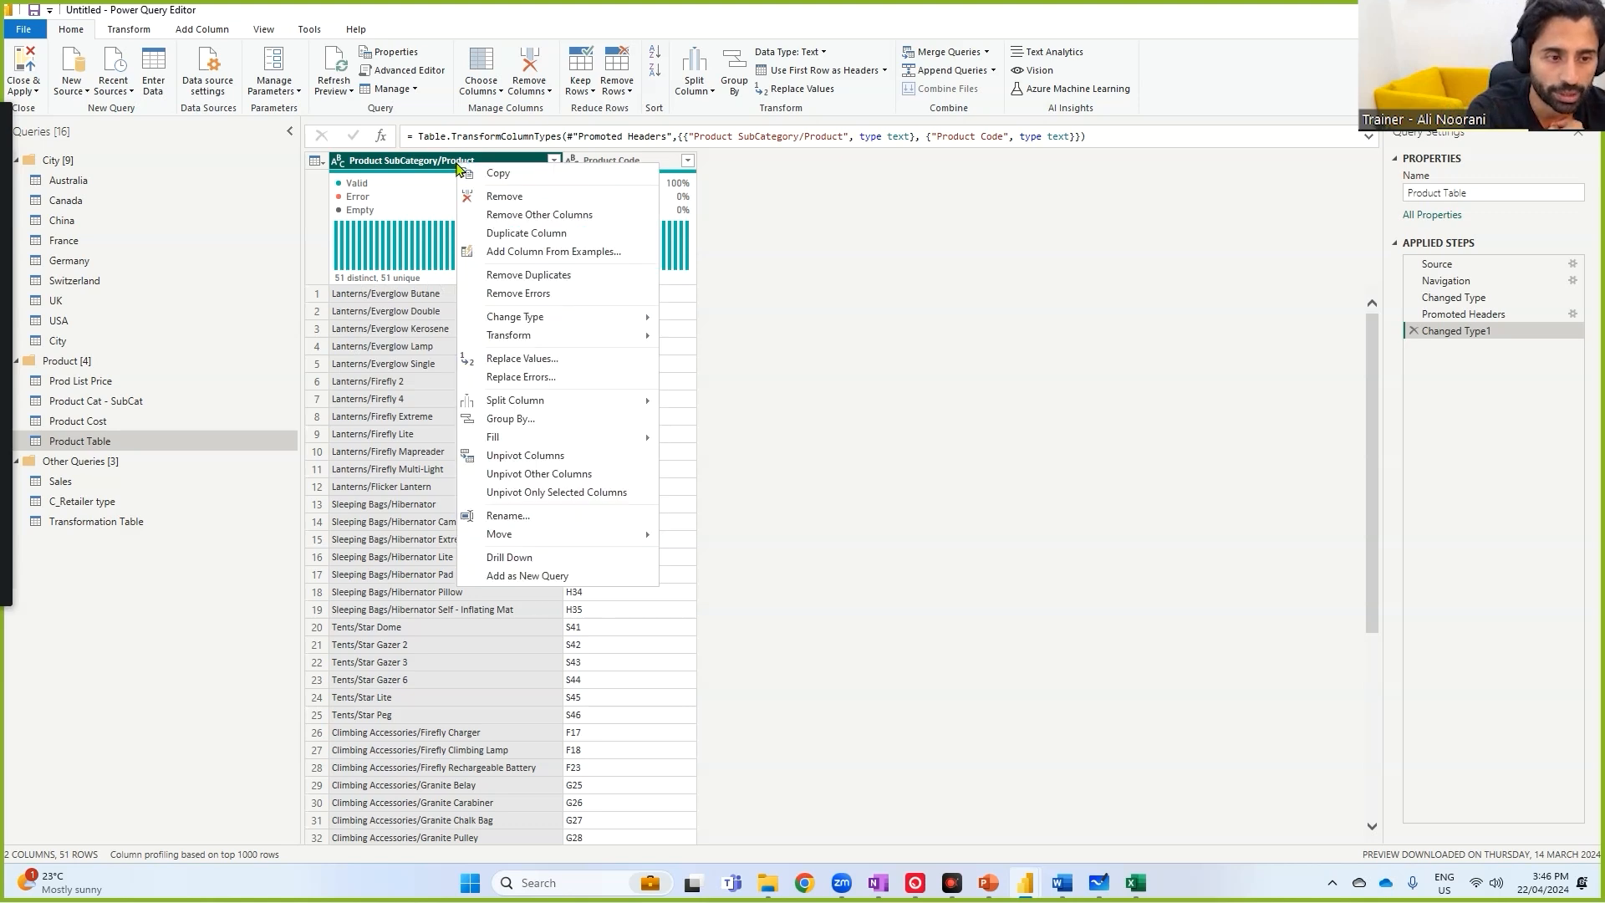
pyautogui.moveTo(599, 406)
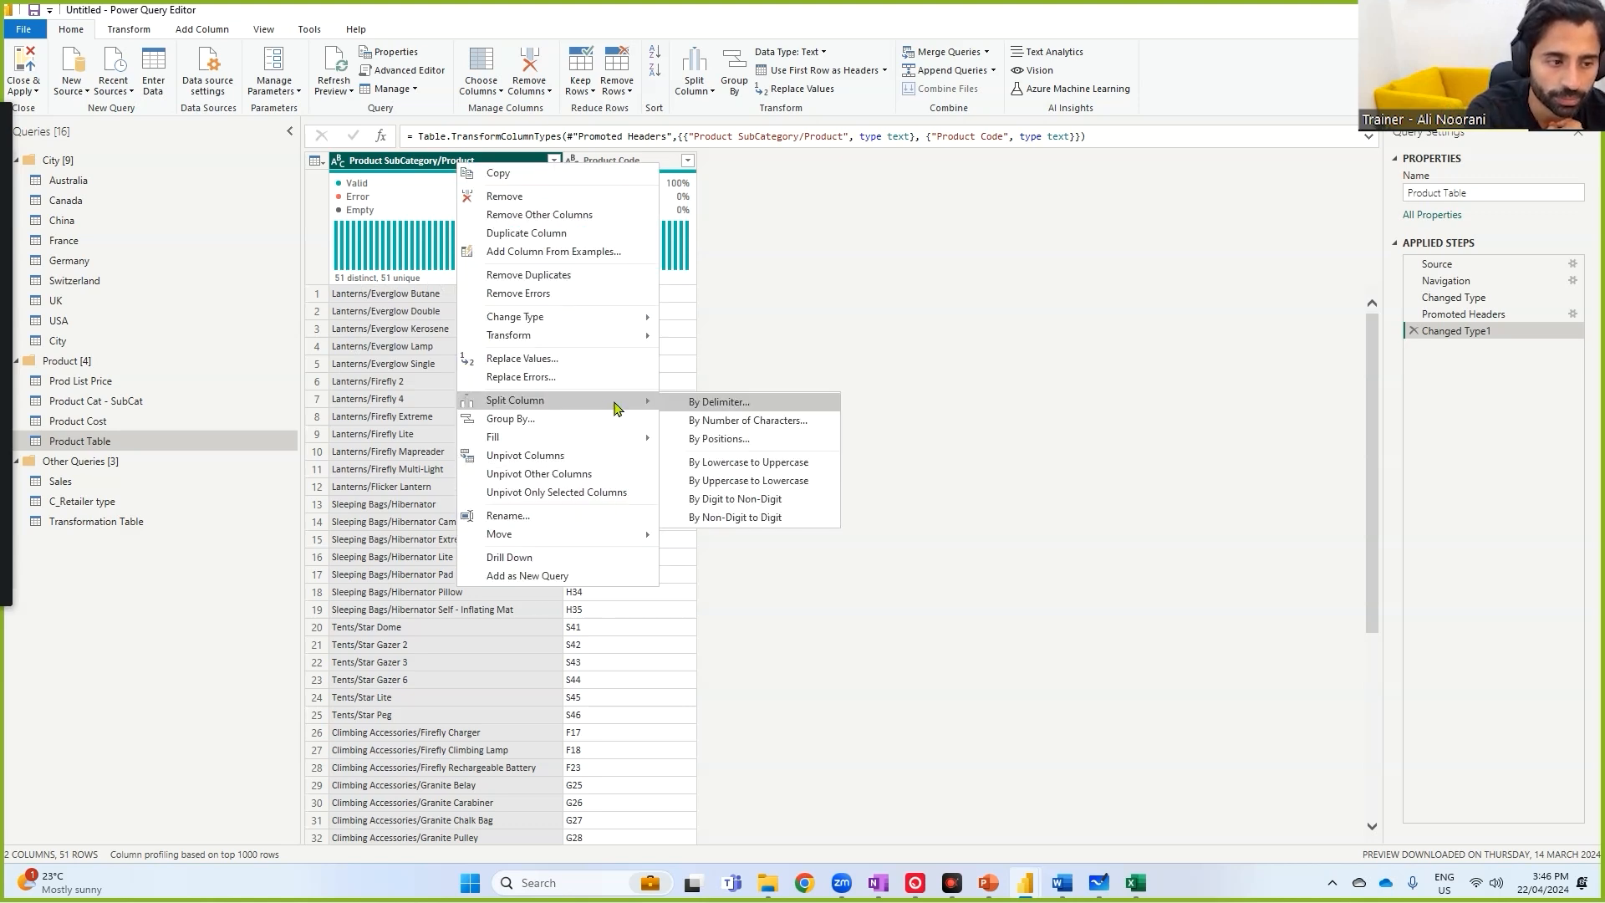
pyautogui.click(718, 402)
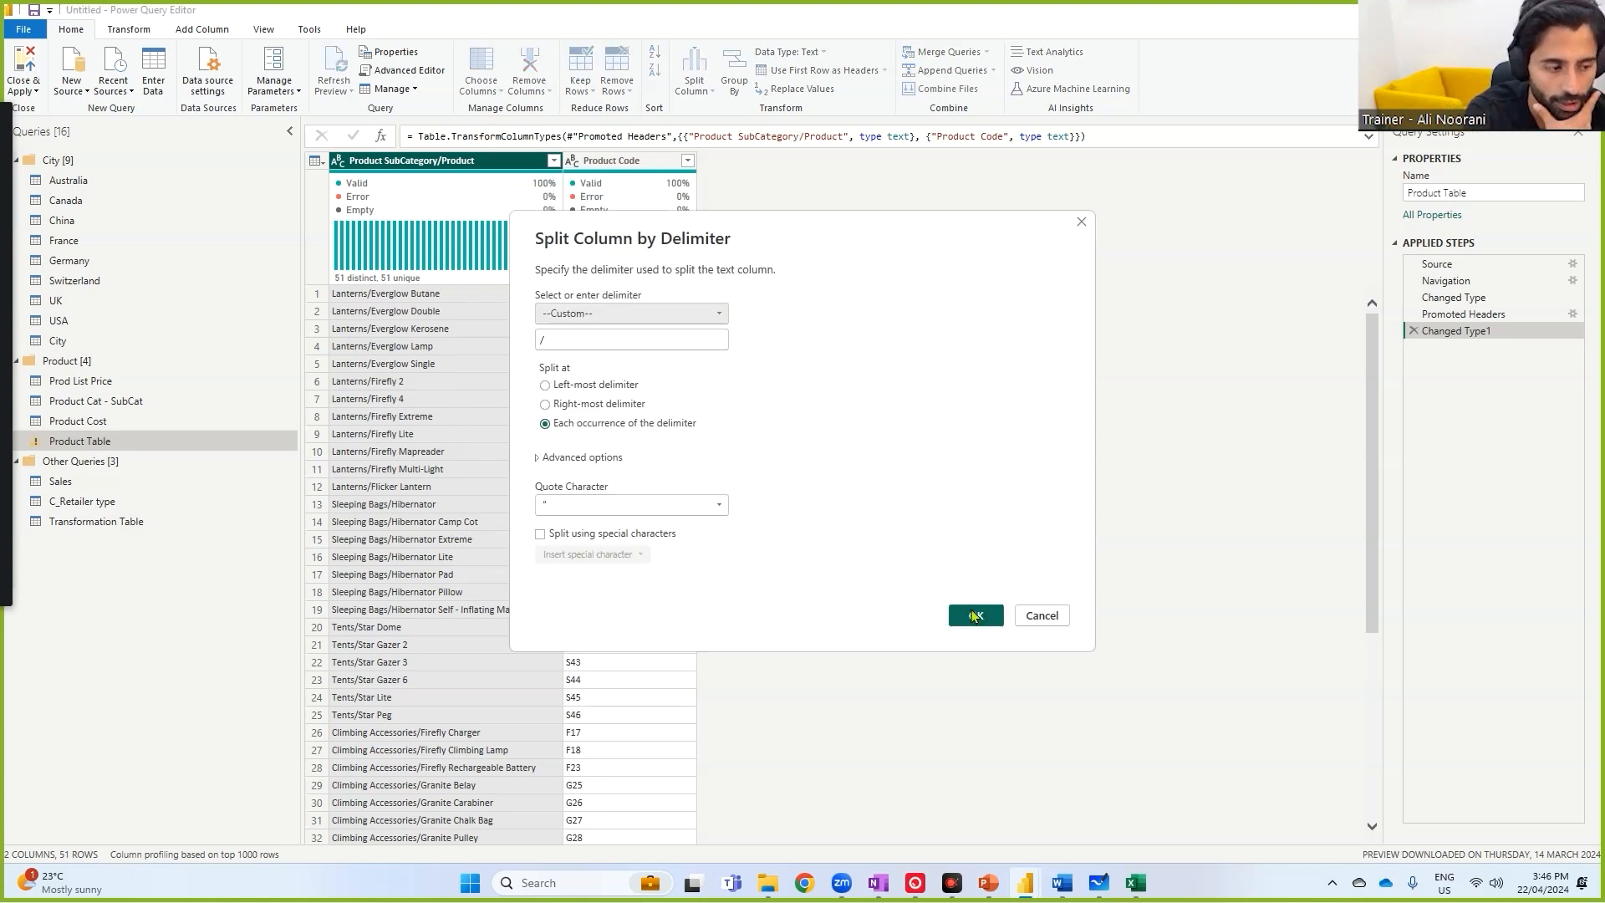
pyautogui.click(971, 613)
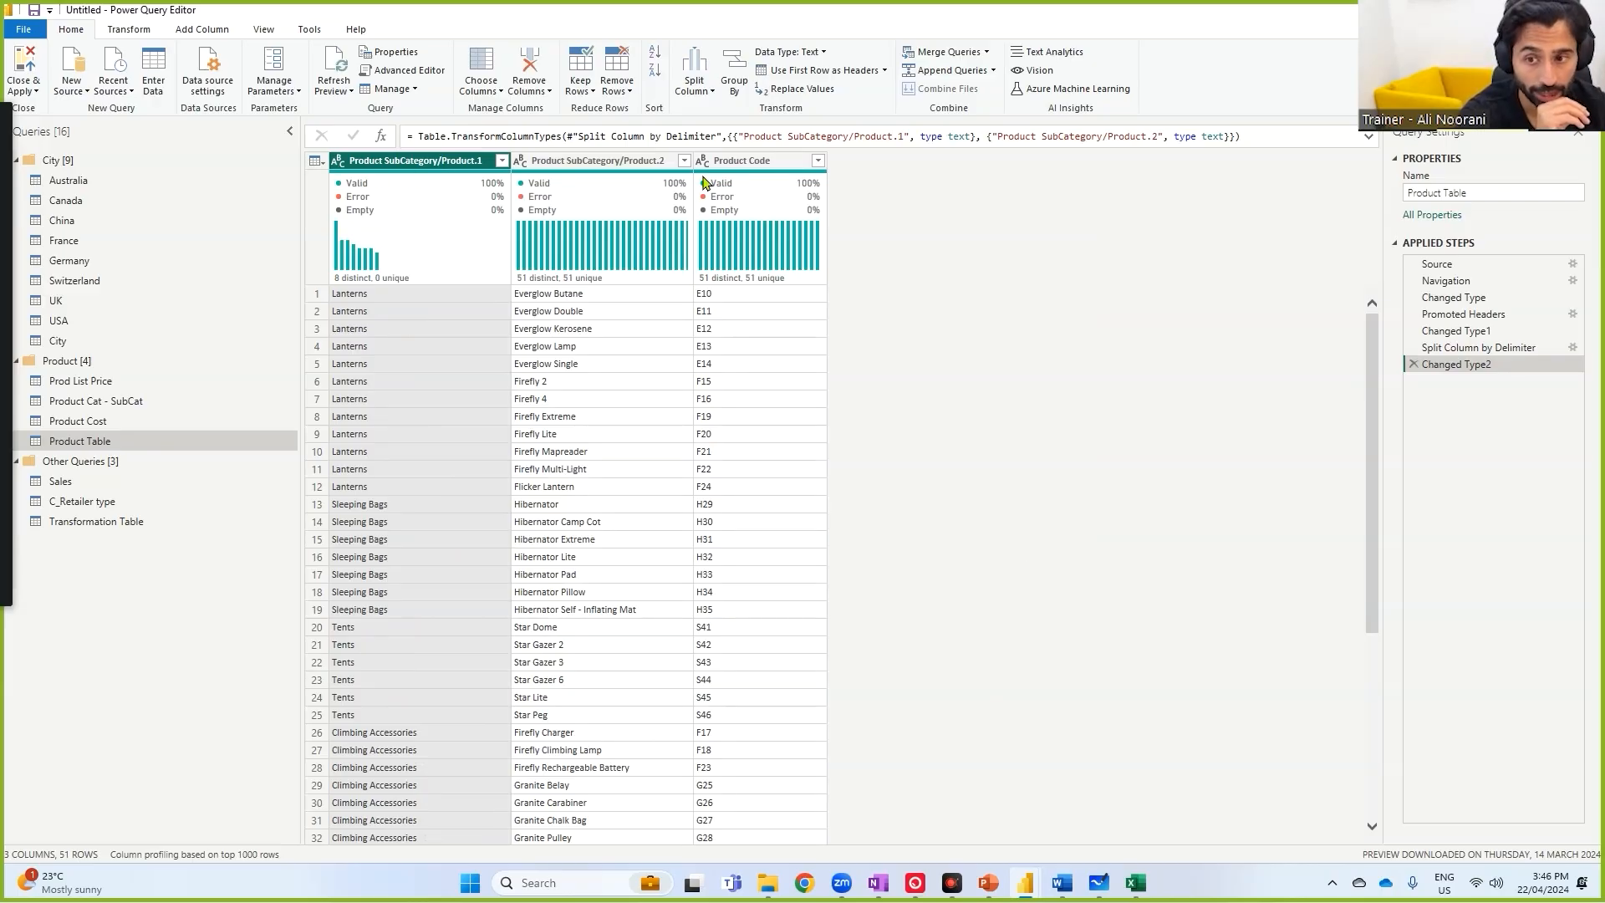
# - Rename the Product SubCategory/Product.1 column as Product SubCategory
pyautogui.doubleClick(441, 158)
pyautogui.click(441, 158)
pyautogui.press('Delete')
pyautogui.press('Delete')
pyautogui.press('Delete')
pyautogui.press('Delete')
pyautogui.press('Delete')
pyautogui.press('Delete')
pyautogui.press('Delete')
pyautogui.press('Delete')
pyautogui.press('Delete')
pyautogui.press('Delete')
pyautogui.press('Return')
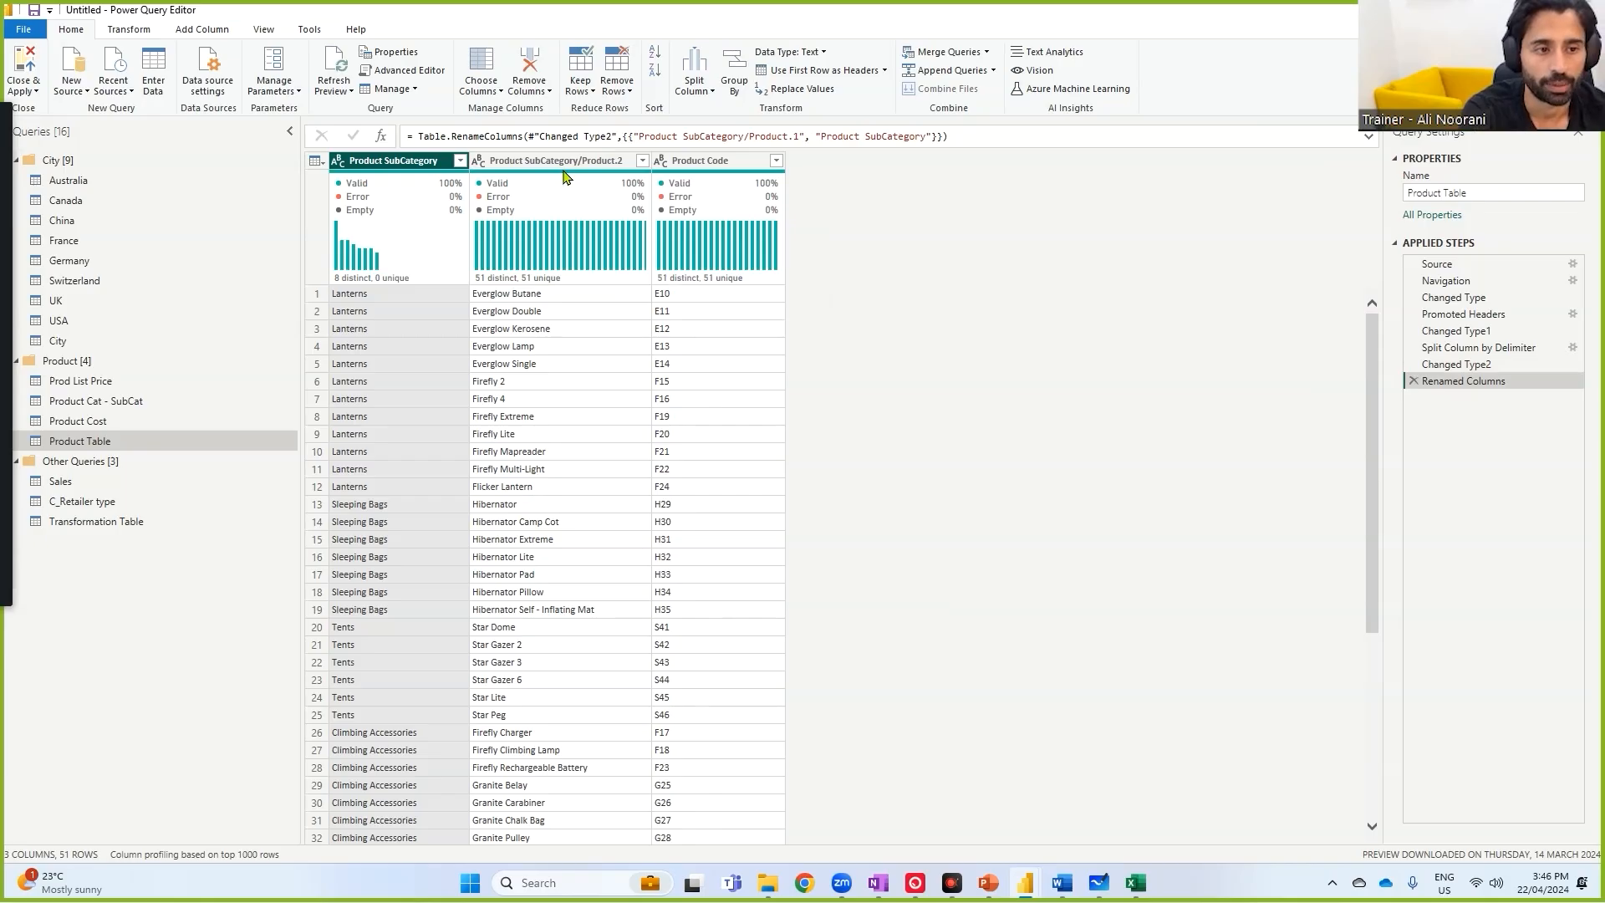
# - Rename the Product SubCategory/Product.2 column as Product
pyautogui.doubleClick(392, 160)
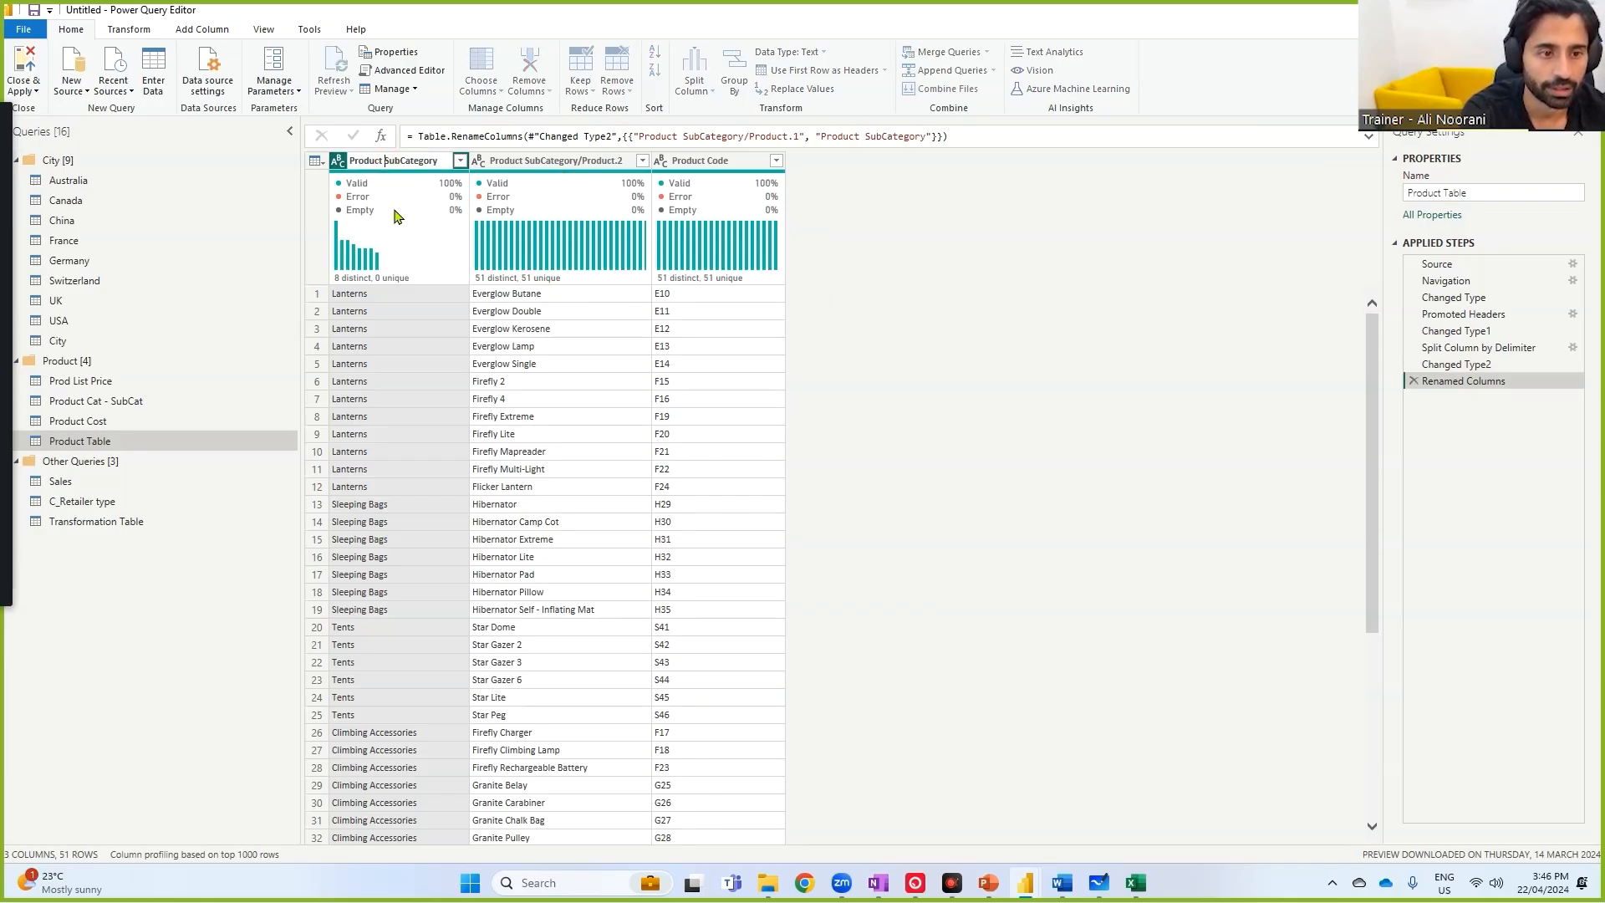
pyautogui.doubleClick(550, 161)
pyautogui.click(581, 164)
pyautogui.moveTo(581, 164); pyautogui.dragTo(350, 177)
pyautogui.press('BackSpace')
pyautogui.click(568, 162)
pyautogui.press('BackSpace')
pyautogui.press('BackSpace')
pyautogui.press('Return')
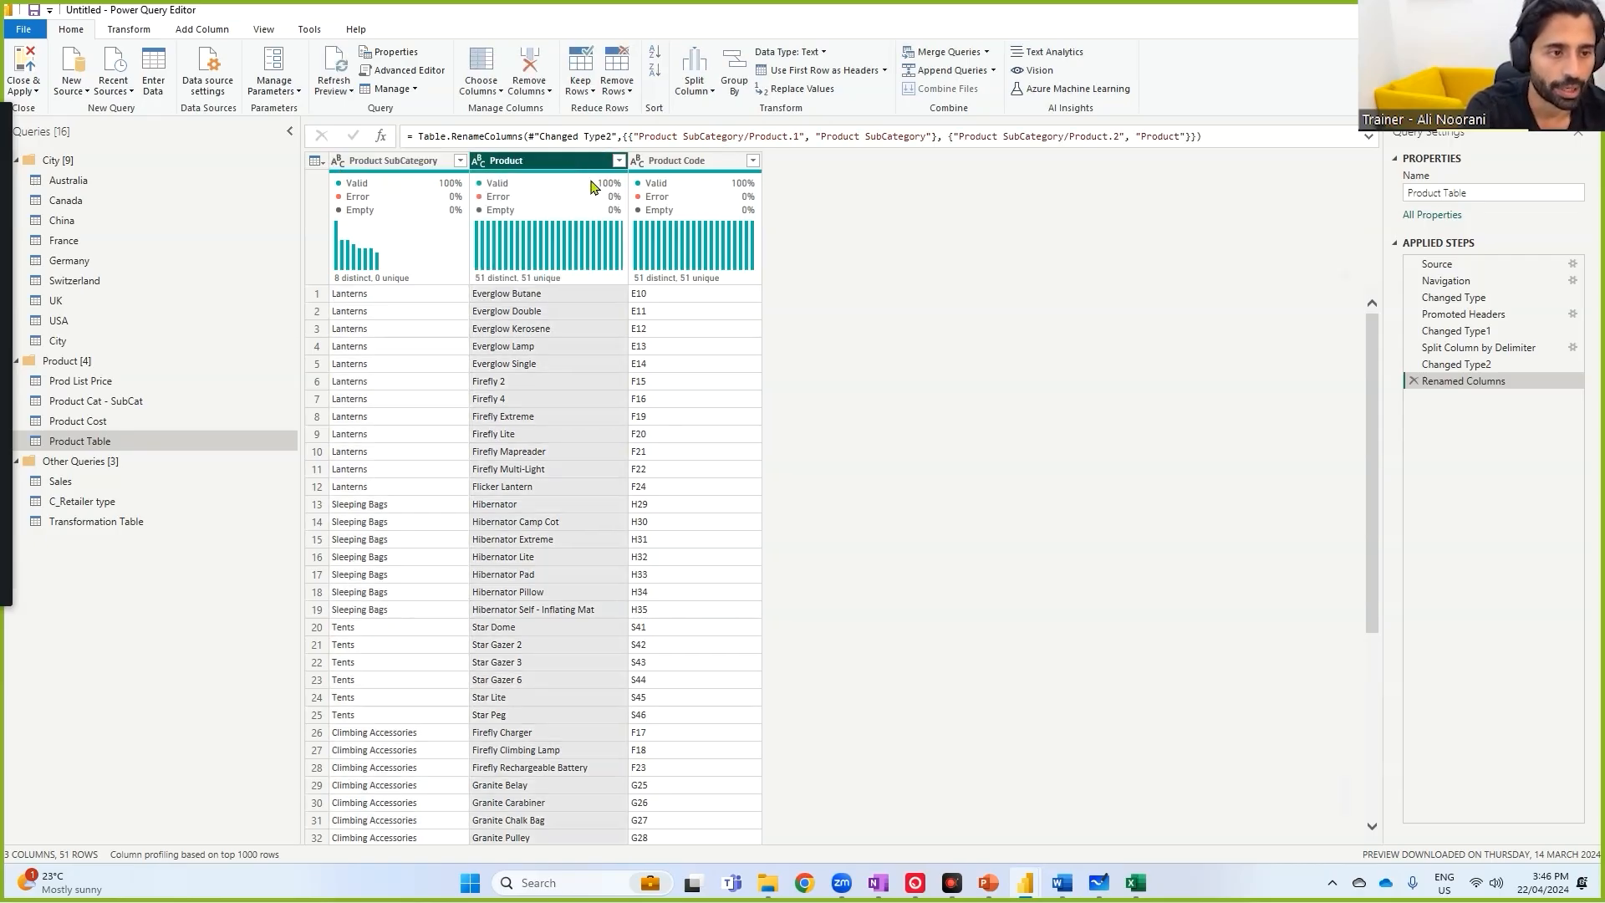
# - Check the Product Code column's distribution profile for duplicate values
pyautogui.click(699, 162)
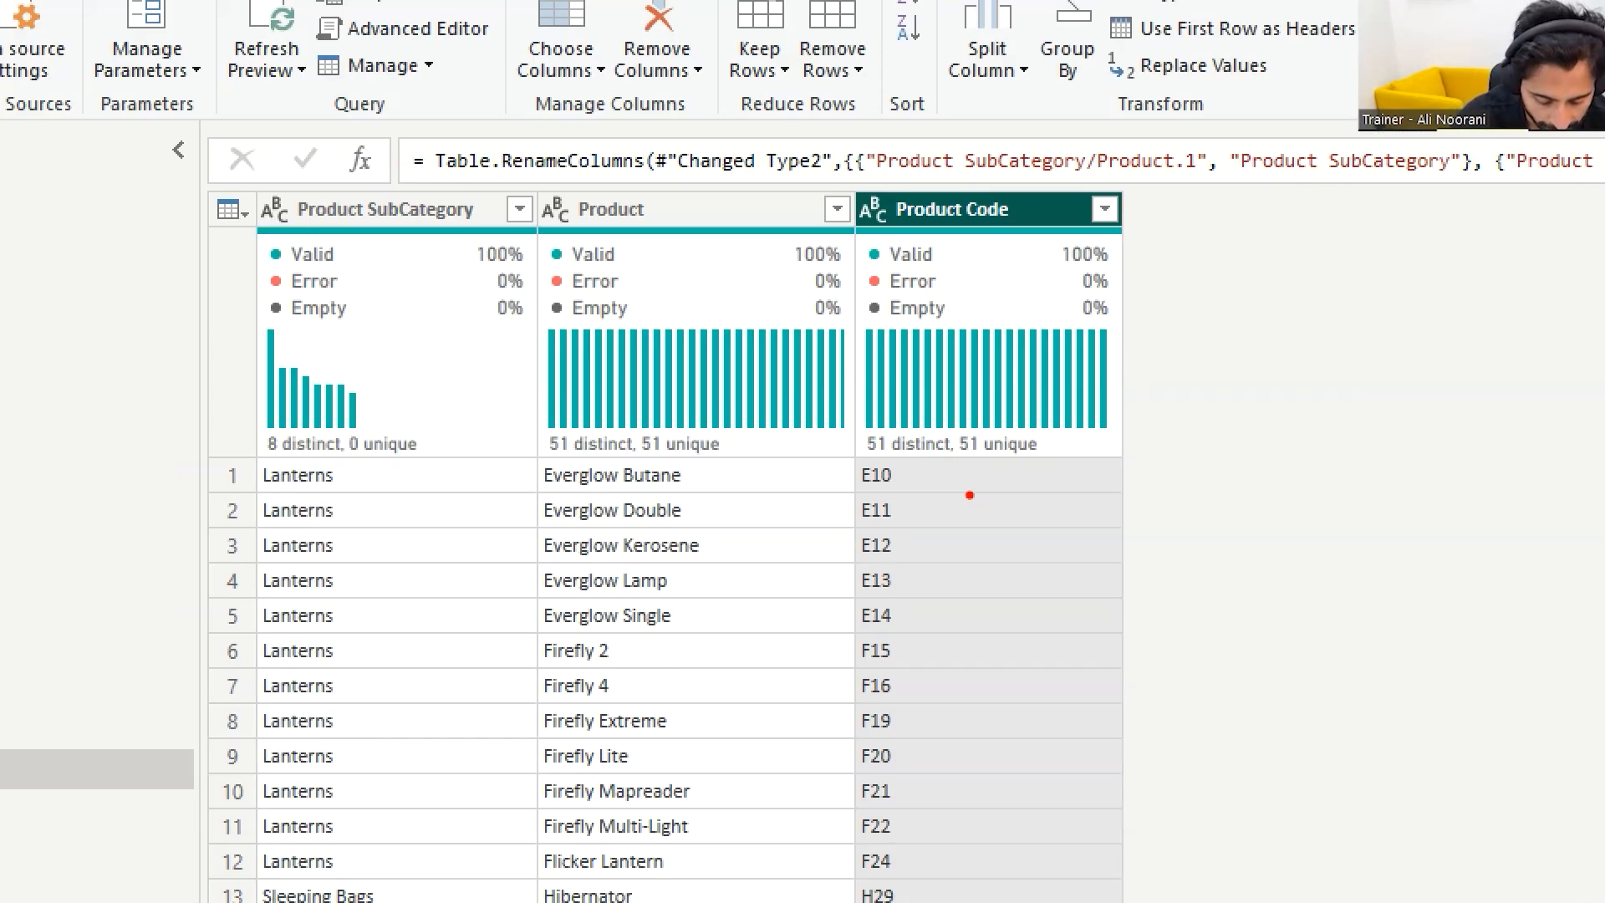
pyautogui.press('g')
pyautogui.press('t')
pyautogui.write('no duplicates!')
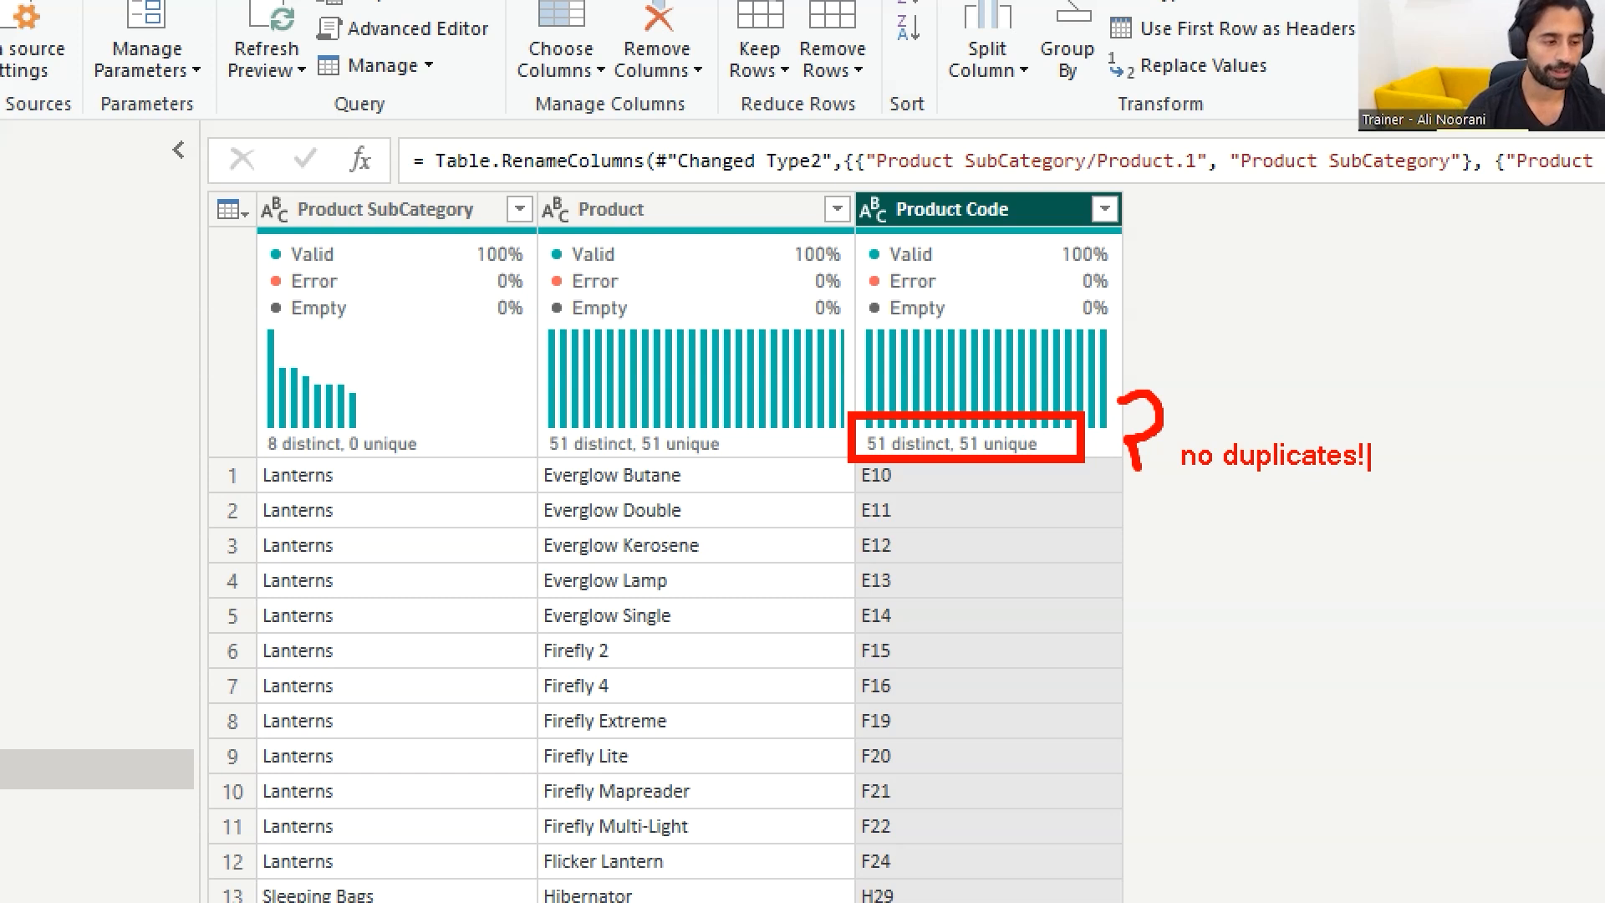
pyautogui.press('Escape')
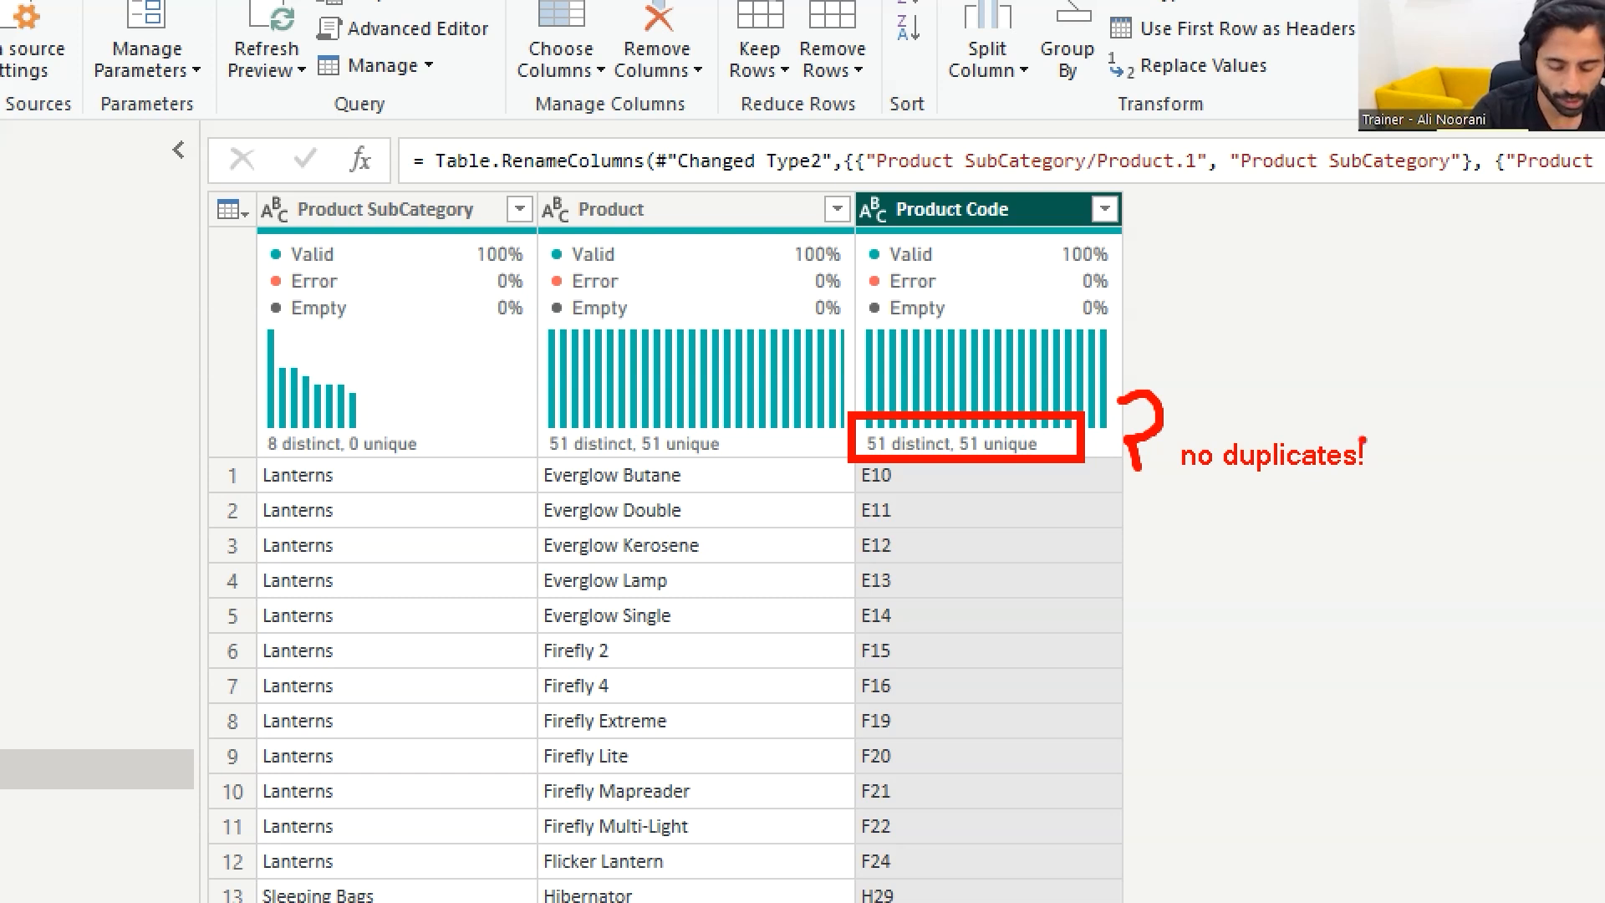
pyautogui.press('Escape')
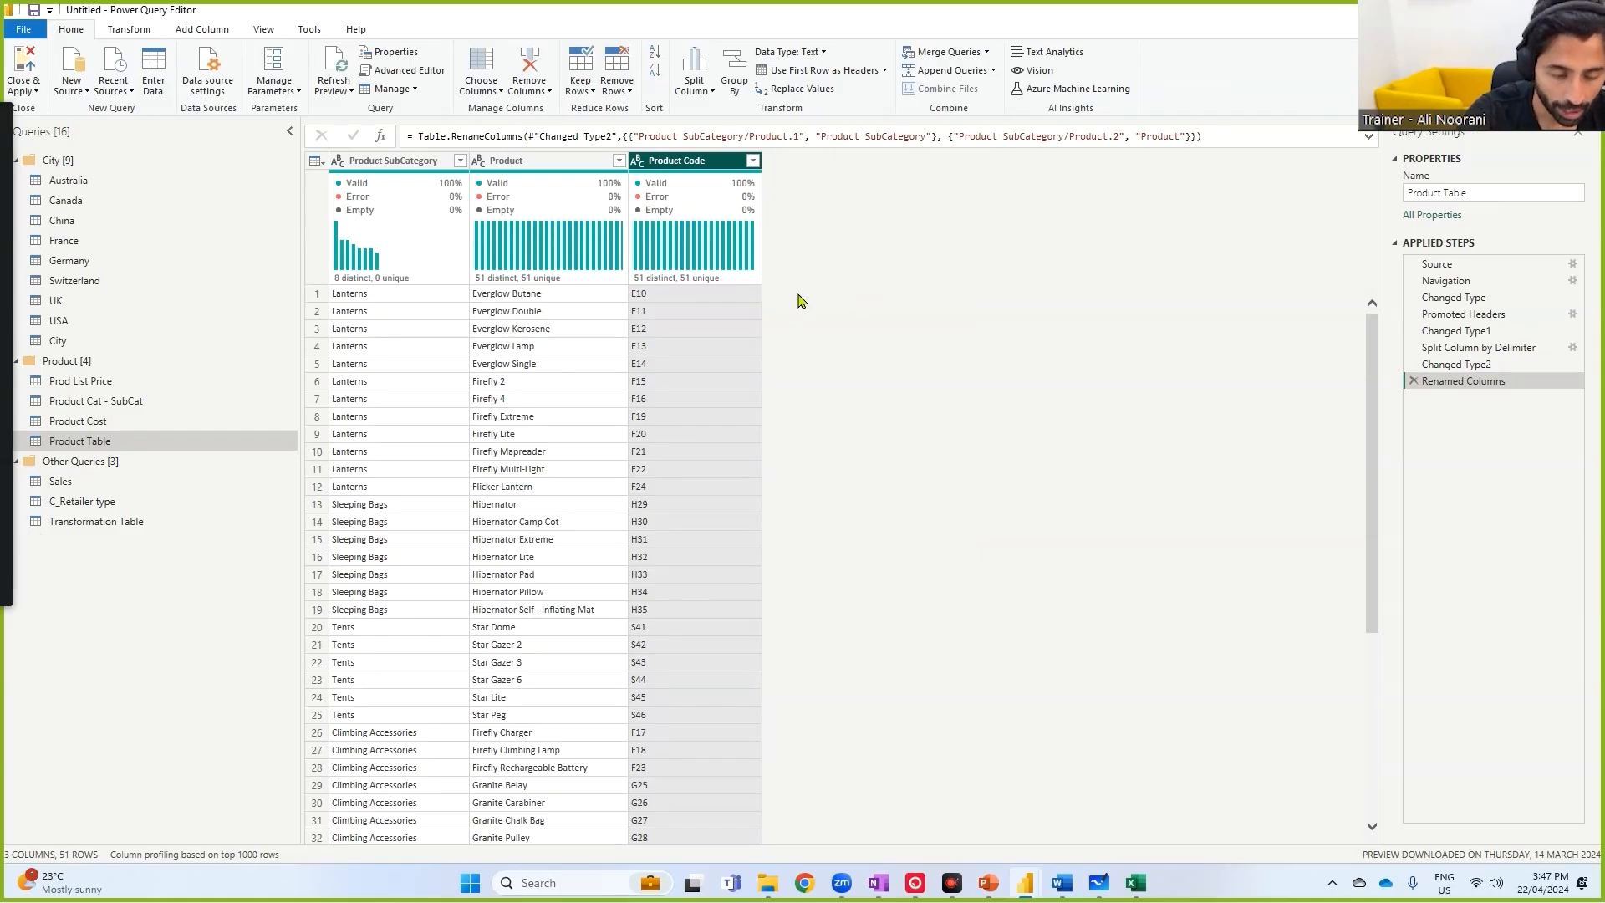
pyautogui.hotkey('ctrl', '1')
pyautogui.click(734, 284)
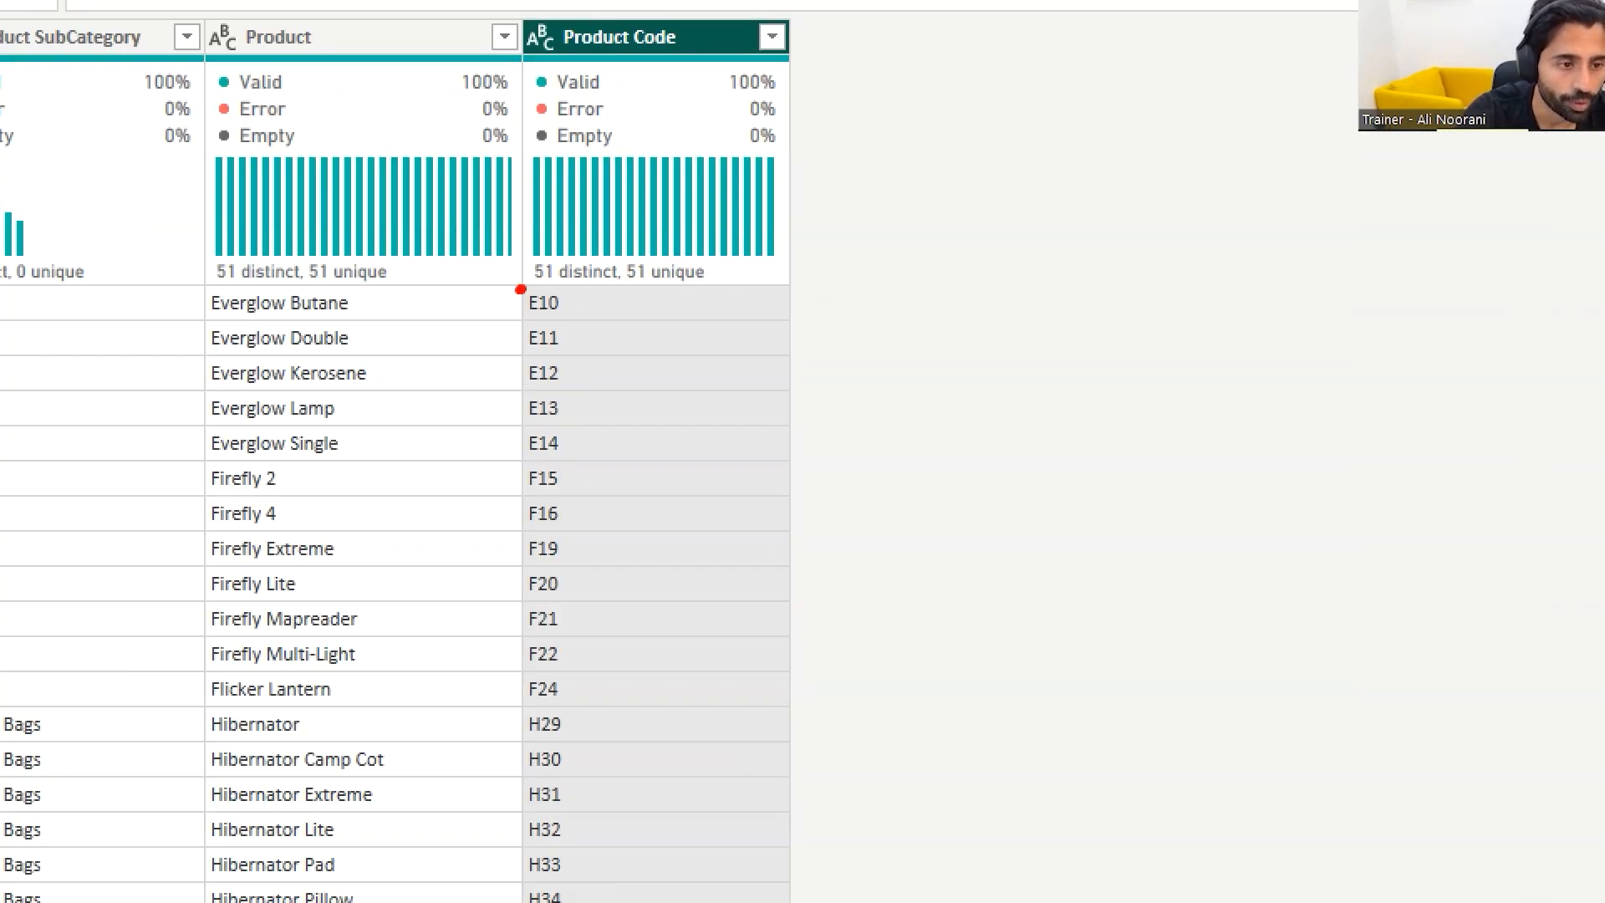
pyautogui.moveTo(521, 288); pyautogui.dragTo(724, 285)
pyautogui.press('Escape')
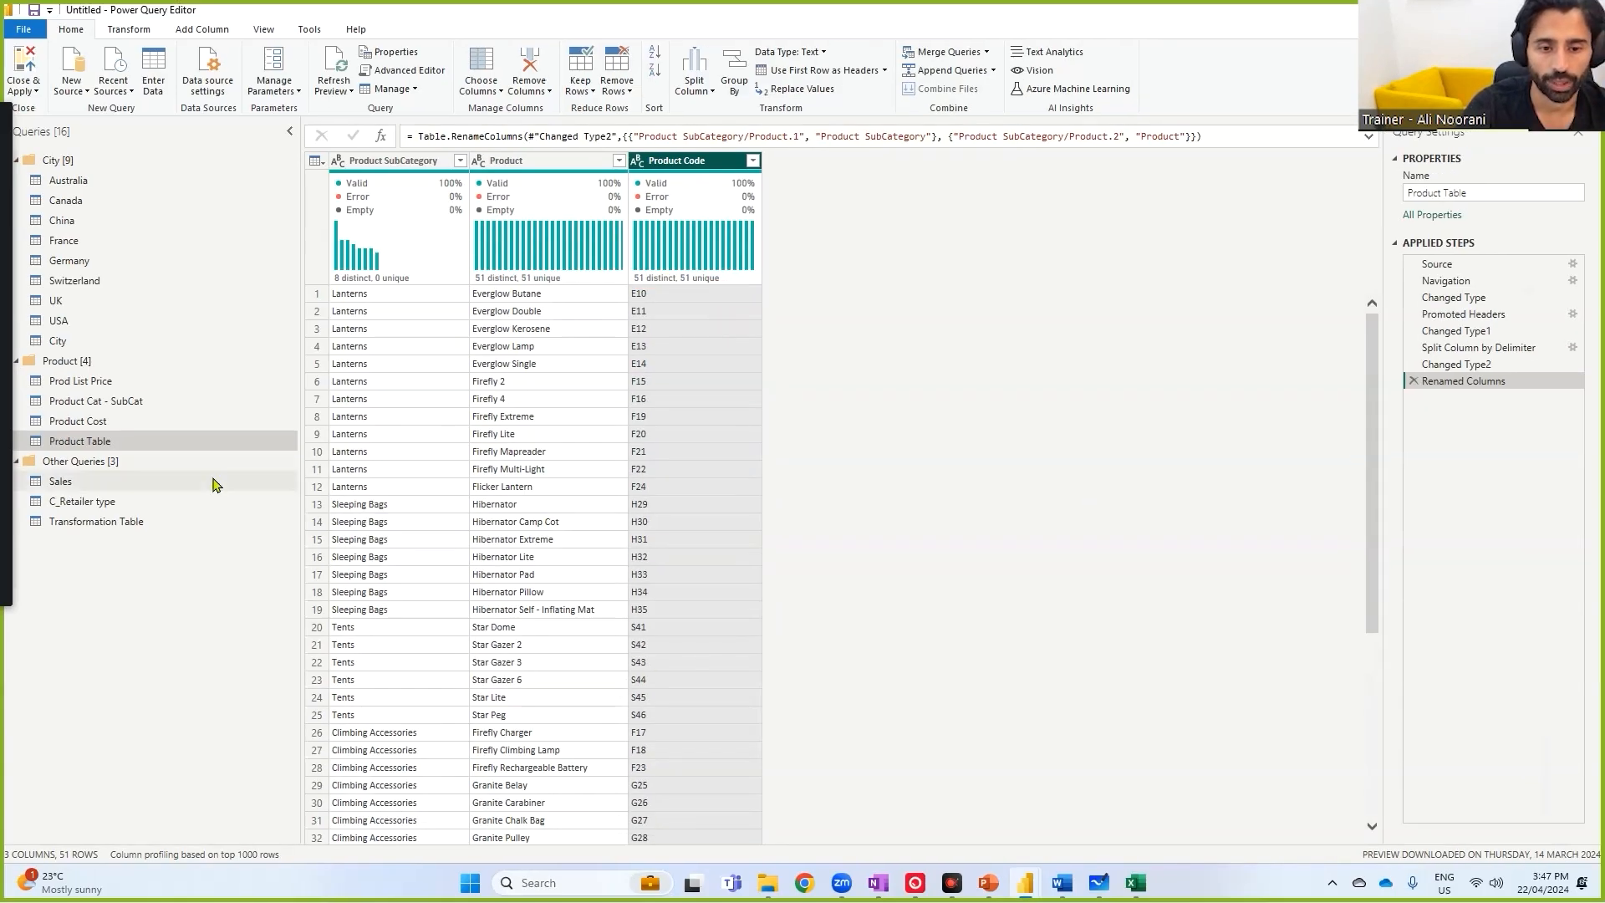
# - Open the Product Cost query and check the Product Code column's distribution profile and rows for duplicates
pyautogui.click(117, 425)
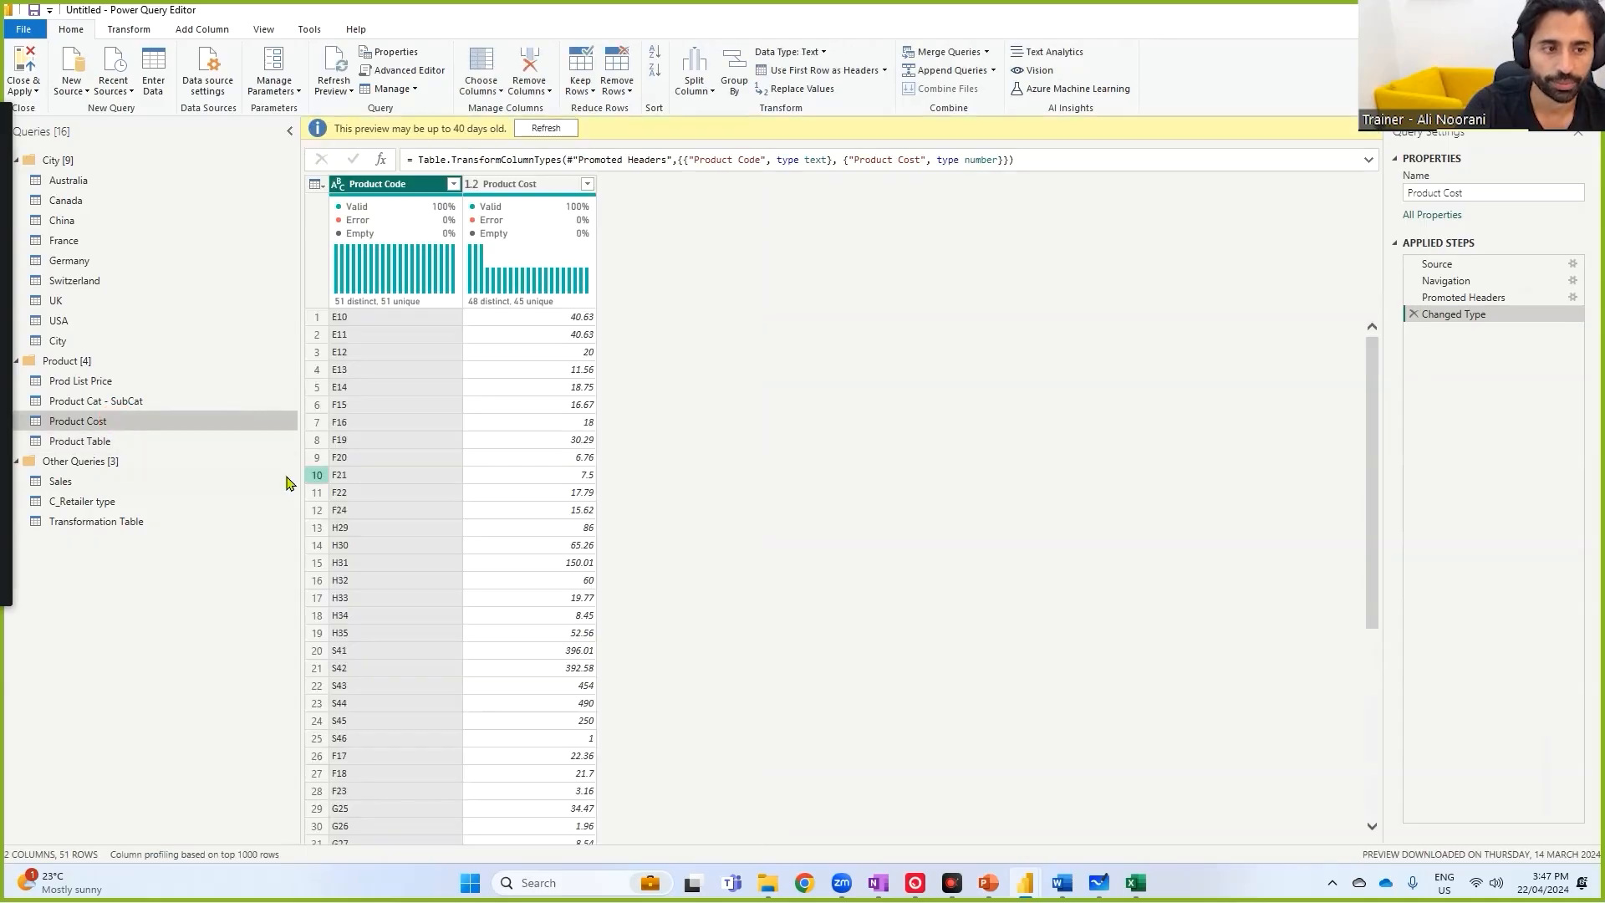
pyautogui.moveTo(415, 250); pyautogui.dragTo(534, 280)
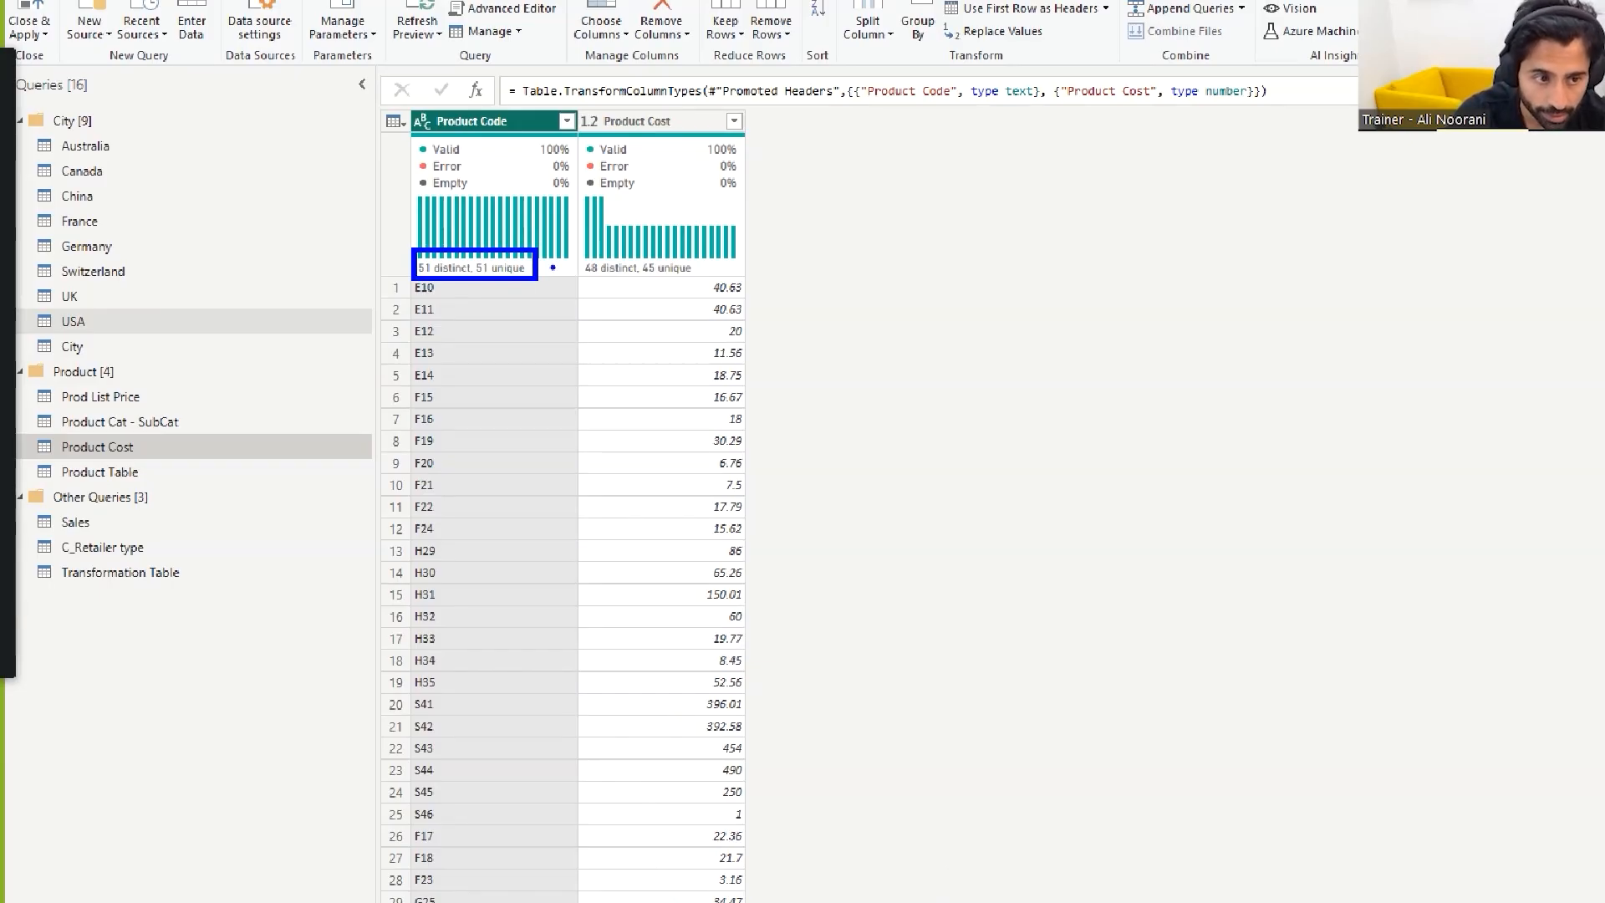
pyautogui.moveTo(412, 278)
pyautogui.mouseDown()
pyautogui.moveTo(344, 435)
pyautogui.moveTo(227, 533)
pyautogui.moveTo(107, 511)
pyautogui.moveTo(84, 483)
pyautogui.moveTo(97, 488)
pyautogui.mouseUp()
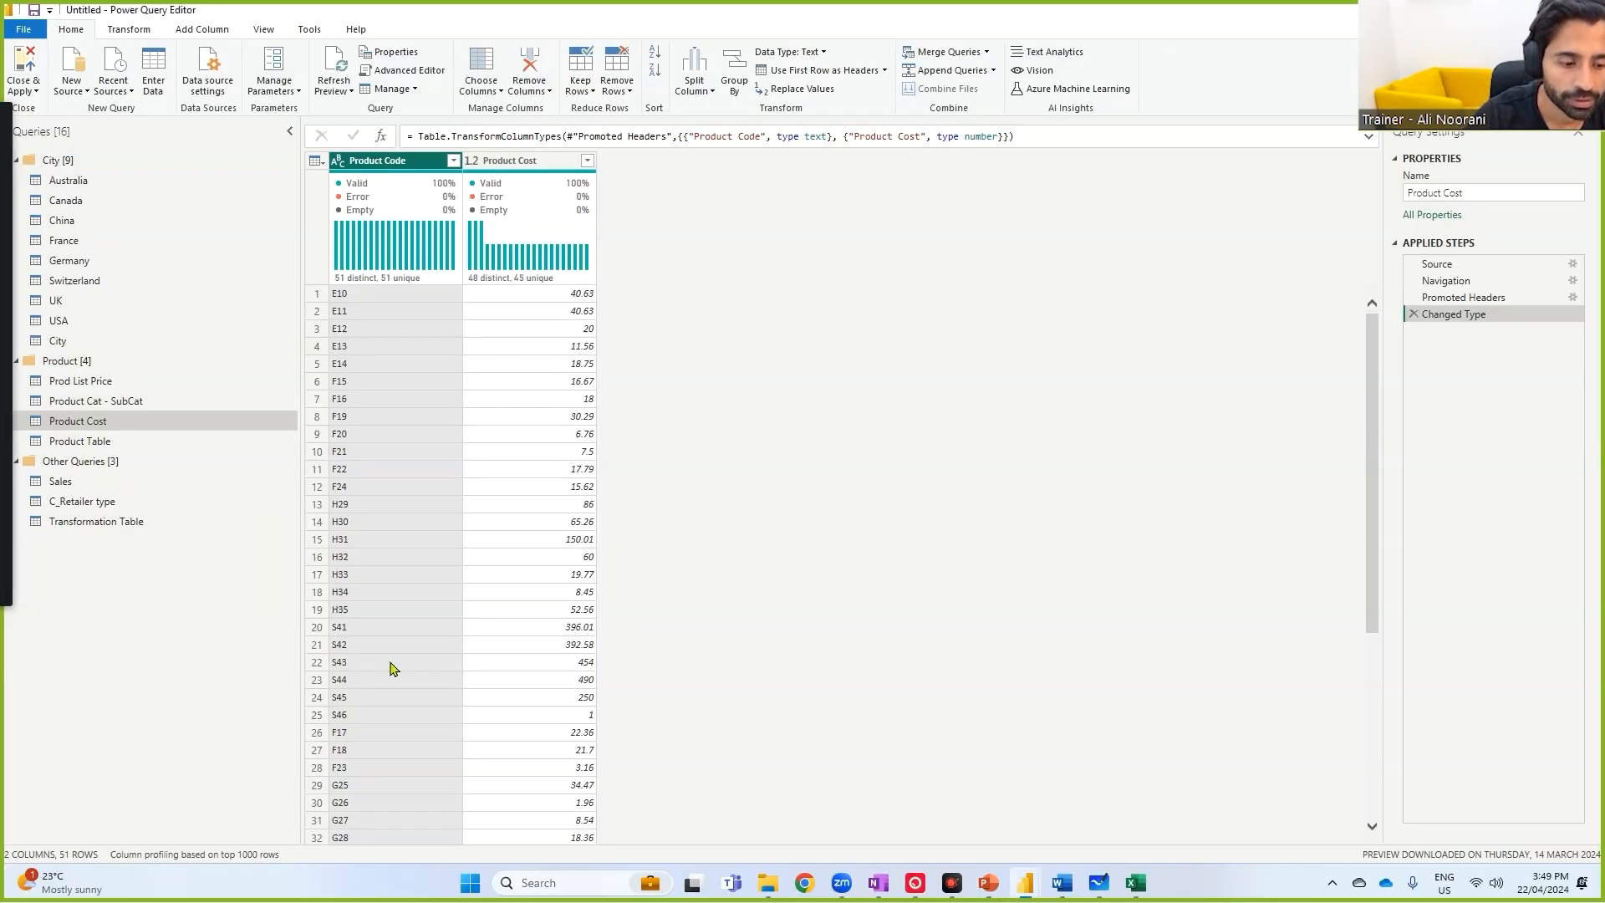
pyautogui.scroll(-6, 492, 749)
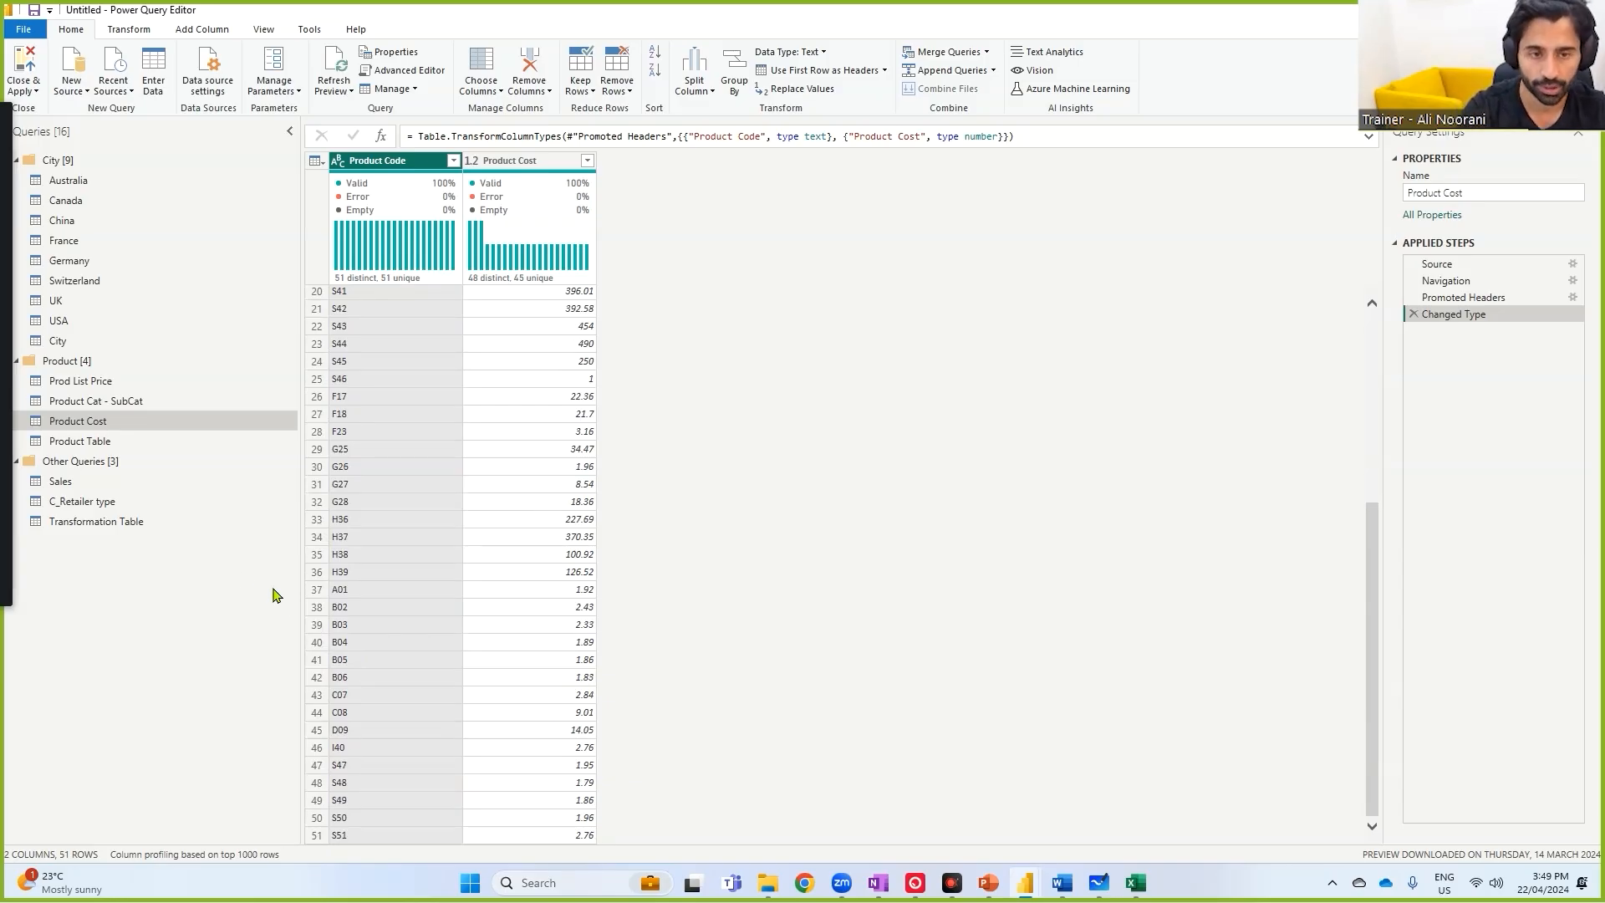
pyautogui.moveTo(130, 41)
pyautogui.mouseDown()
pyautogui.moveTo(137, 93)
pyautogui.moveTo(176, 108)
pyautogui.moveTo(178, 167)
pyautogui.mouseUp()
pyautogui.write('t')
pyautogui.write('produc')
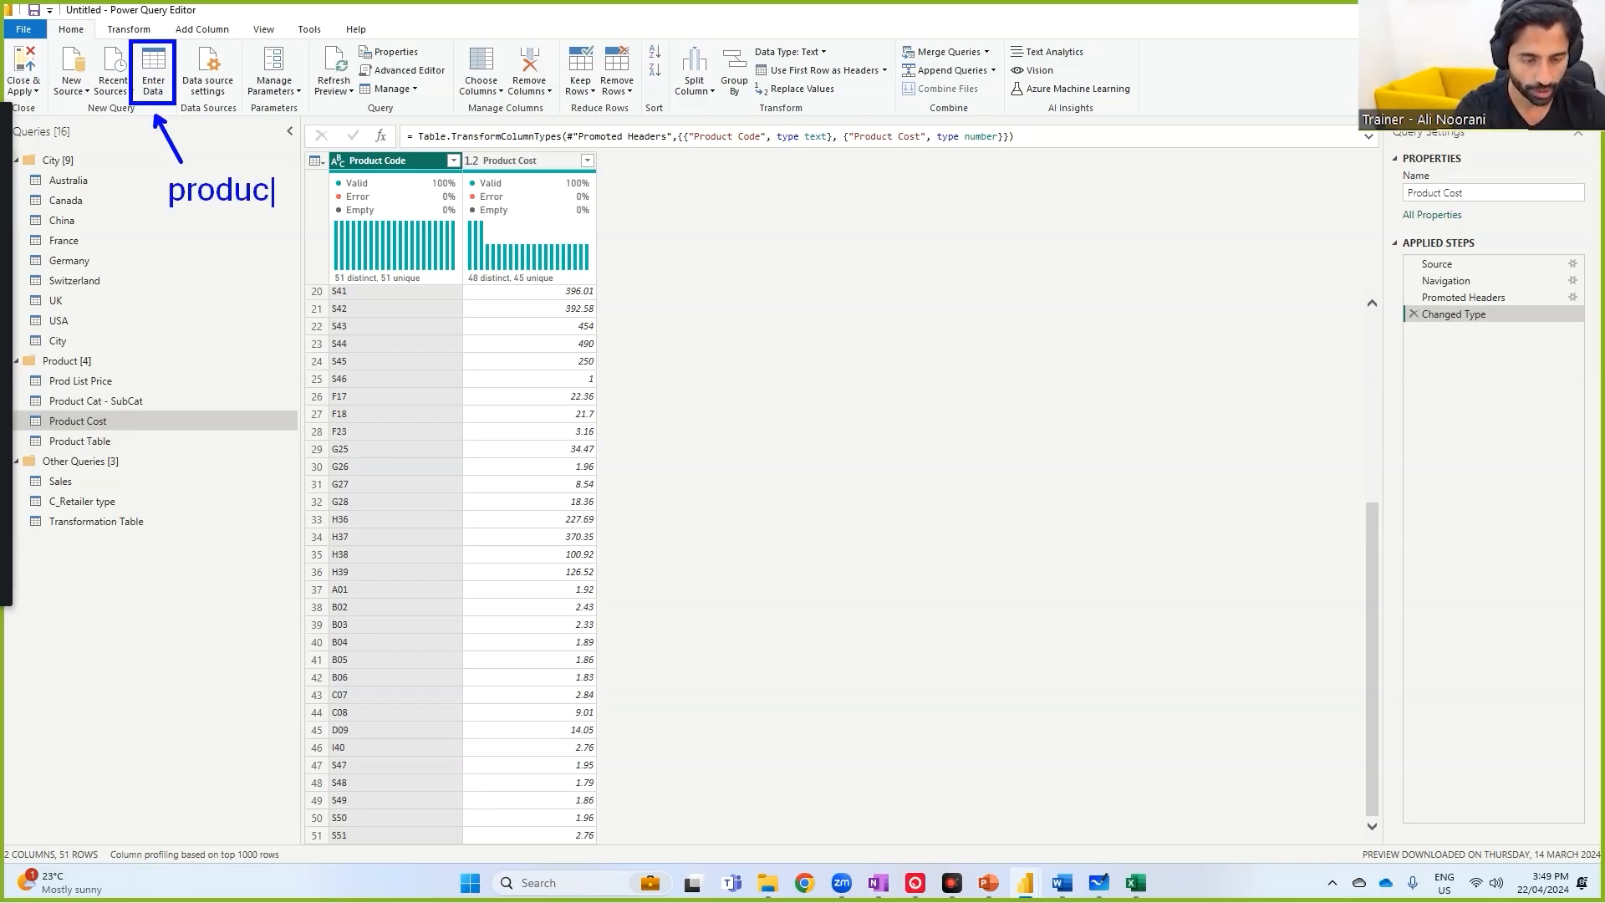
pyautogui.write('t code pr')
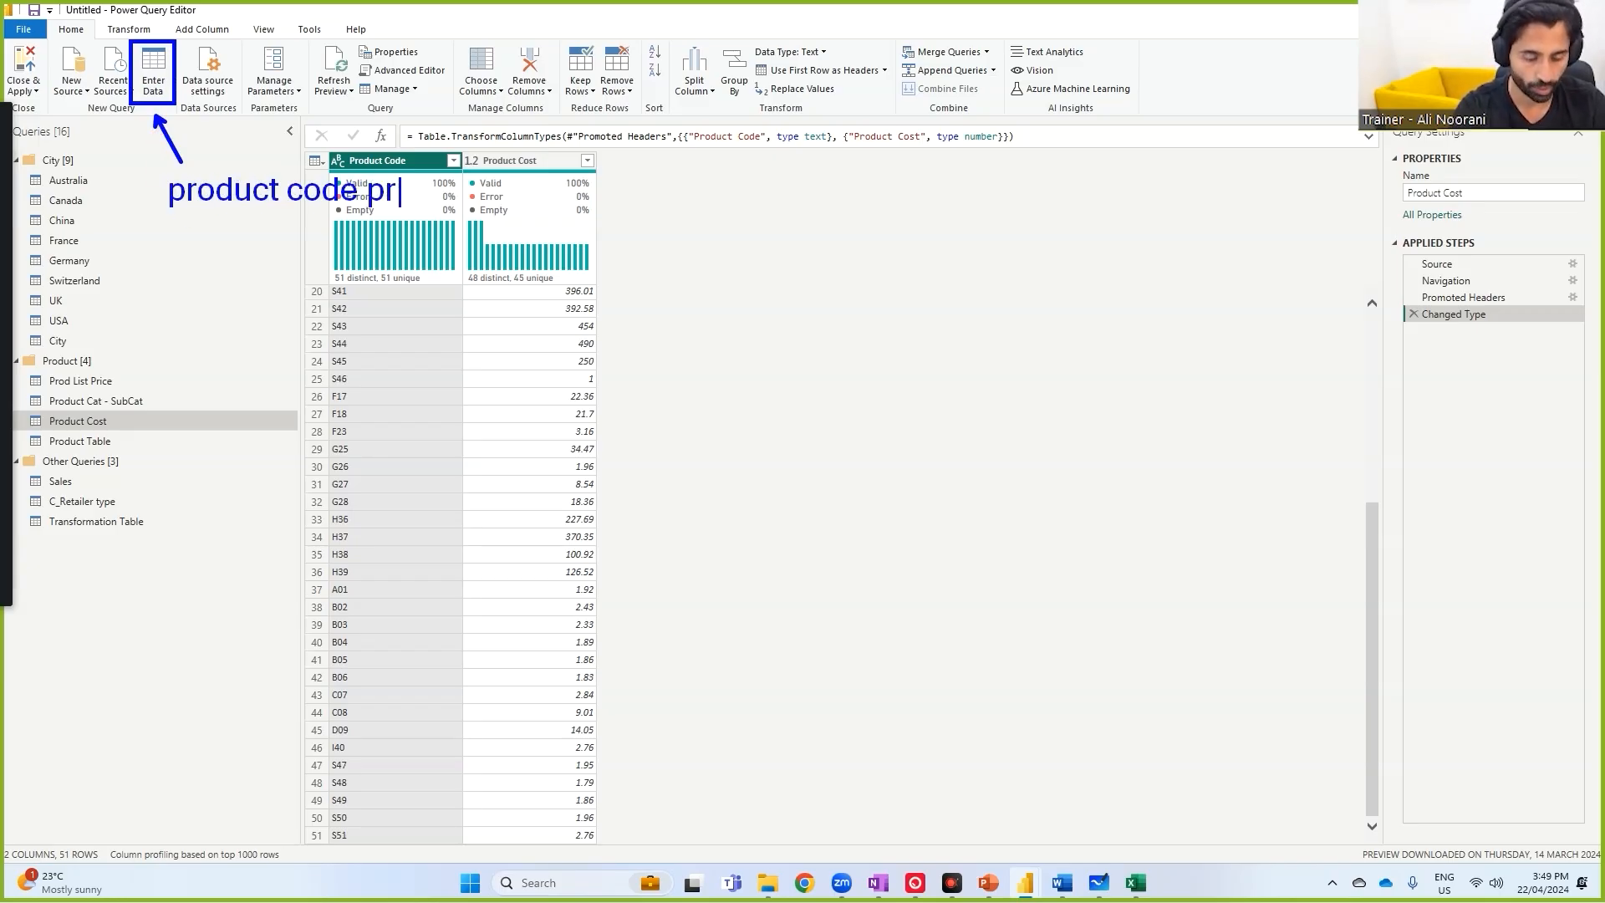
pyautogui.write('odct cost')
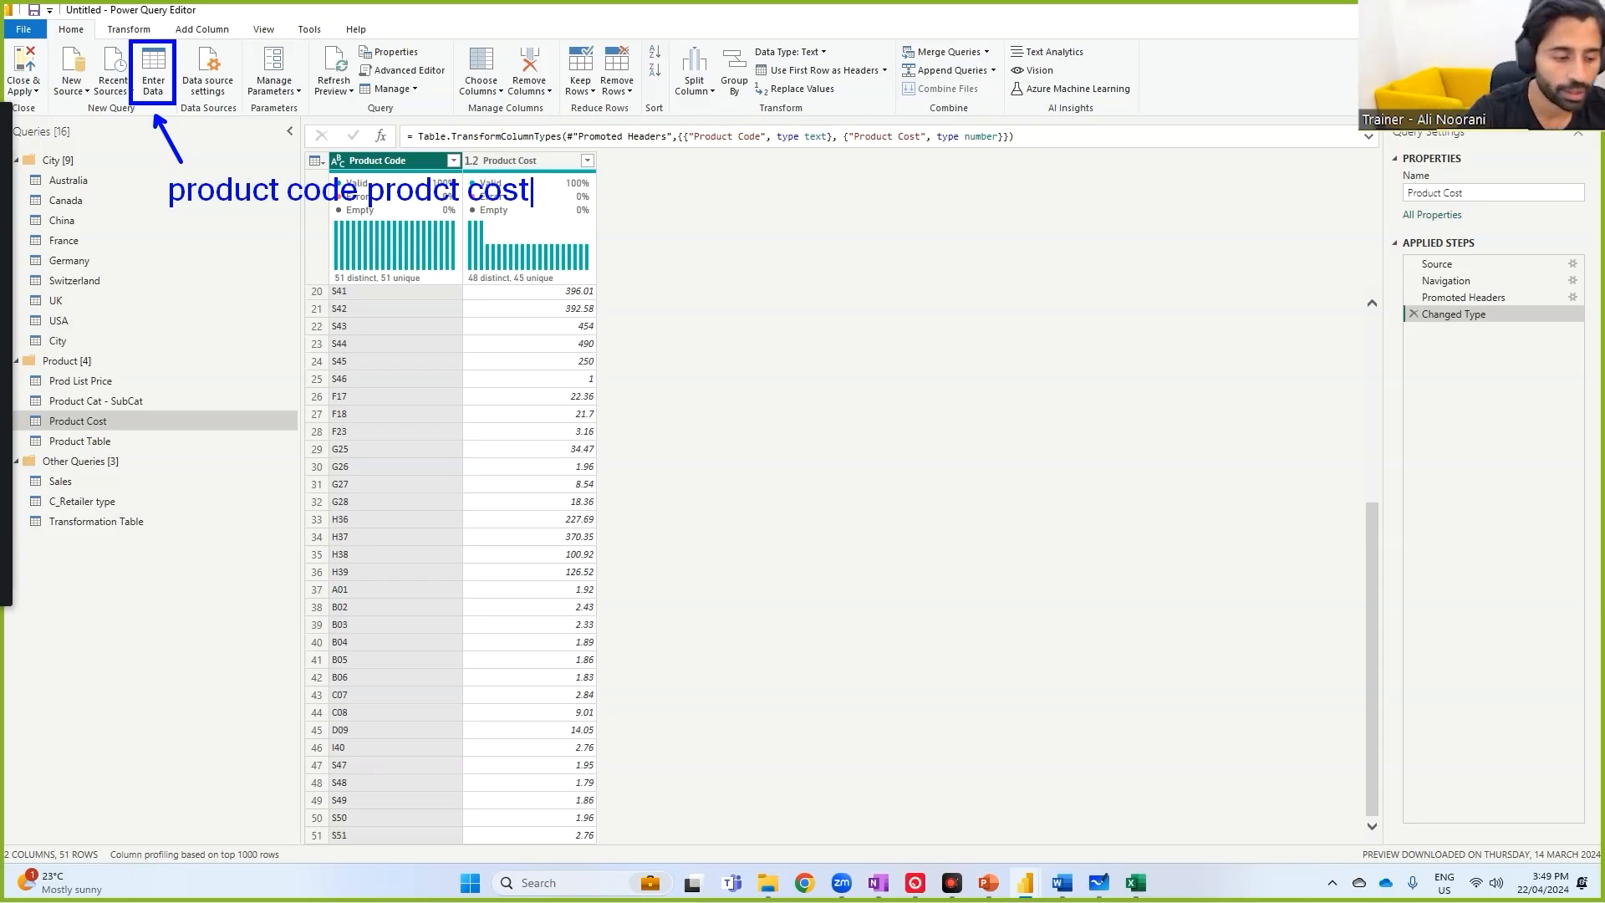
# - Switch to the Product workbook in Excel and examine the end of the Product Cost sheet's list, selecting the empty cells A53:B53
pyautogui.click(1135, 883)
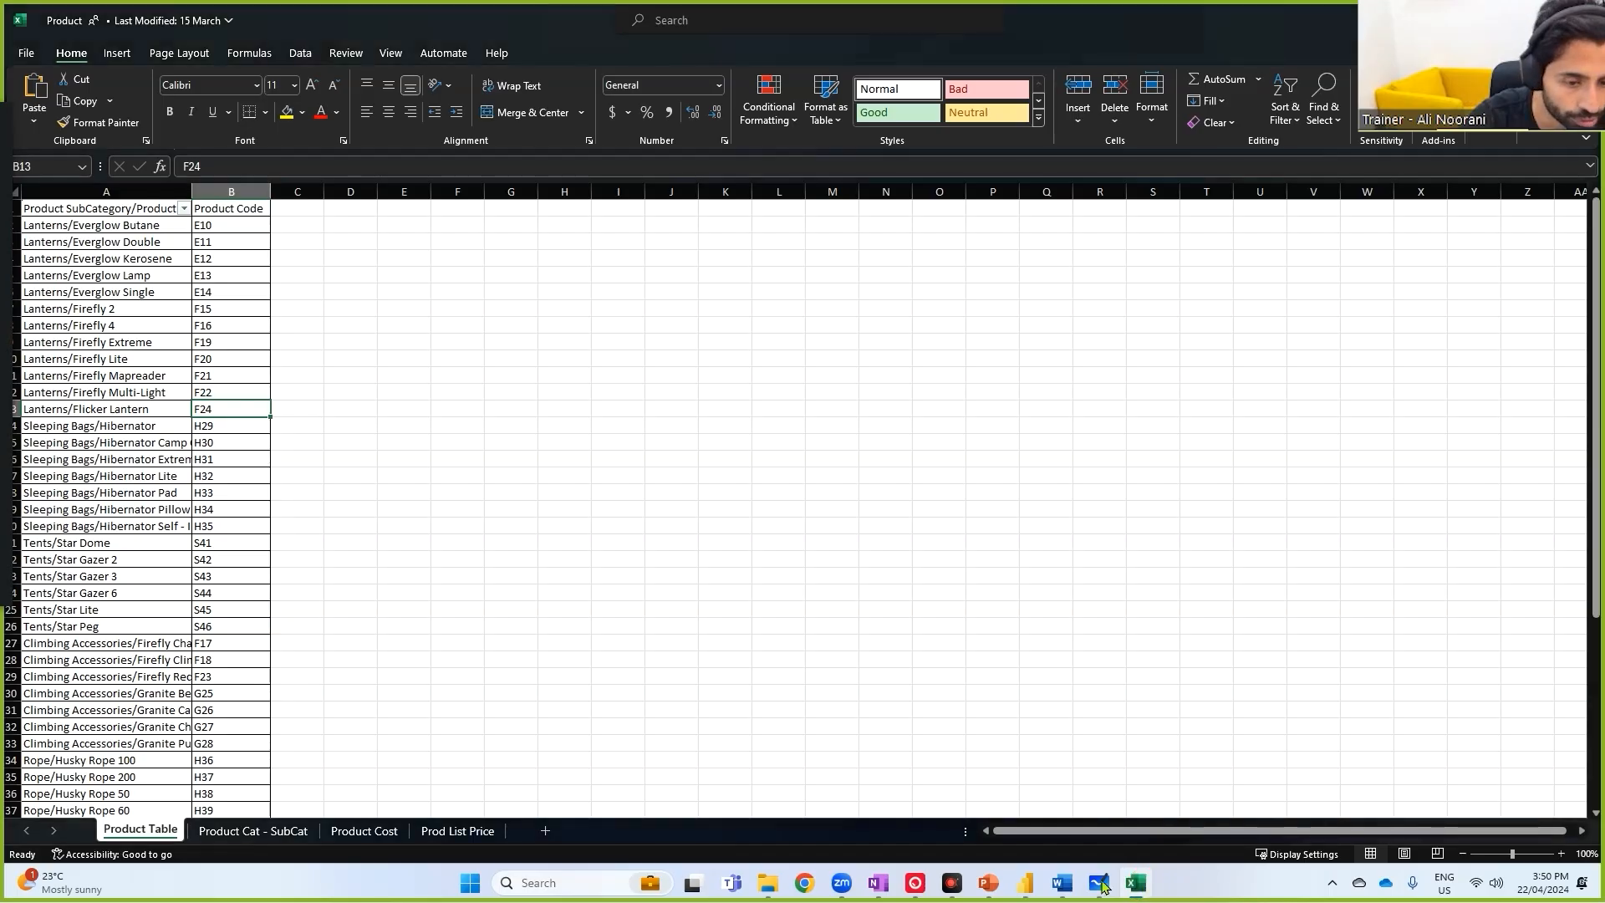
pyautogui.click(364, 830)
pyautogui.click(74, 731)
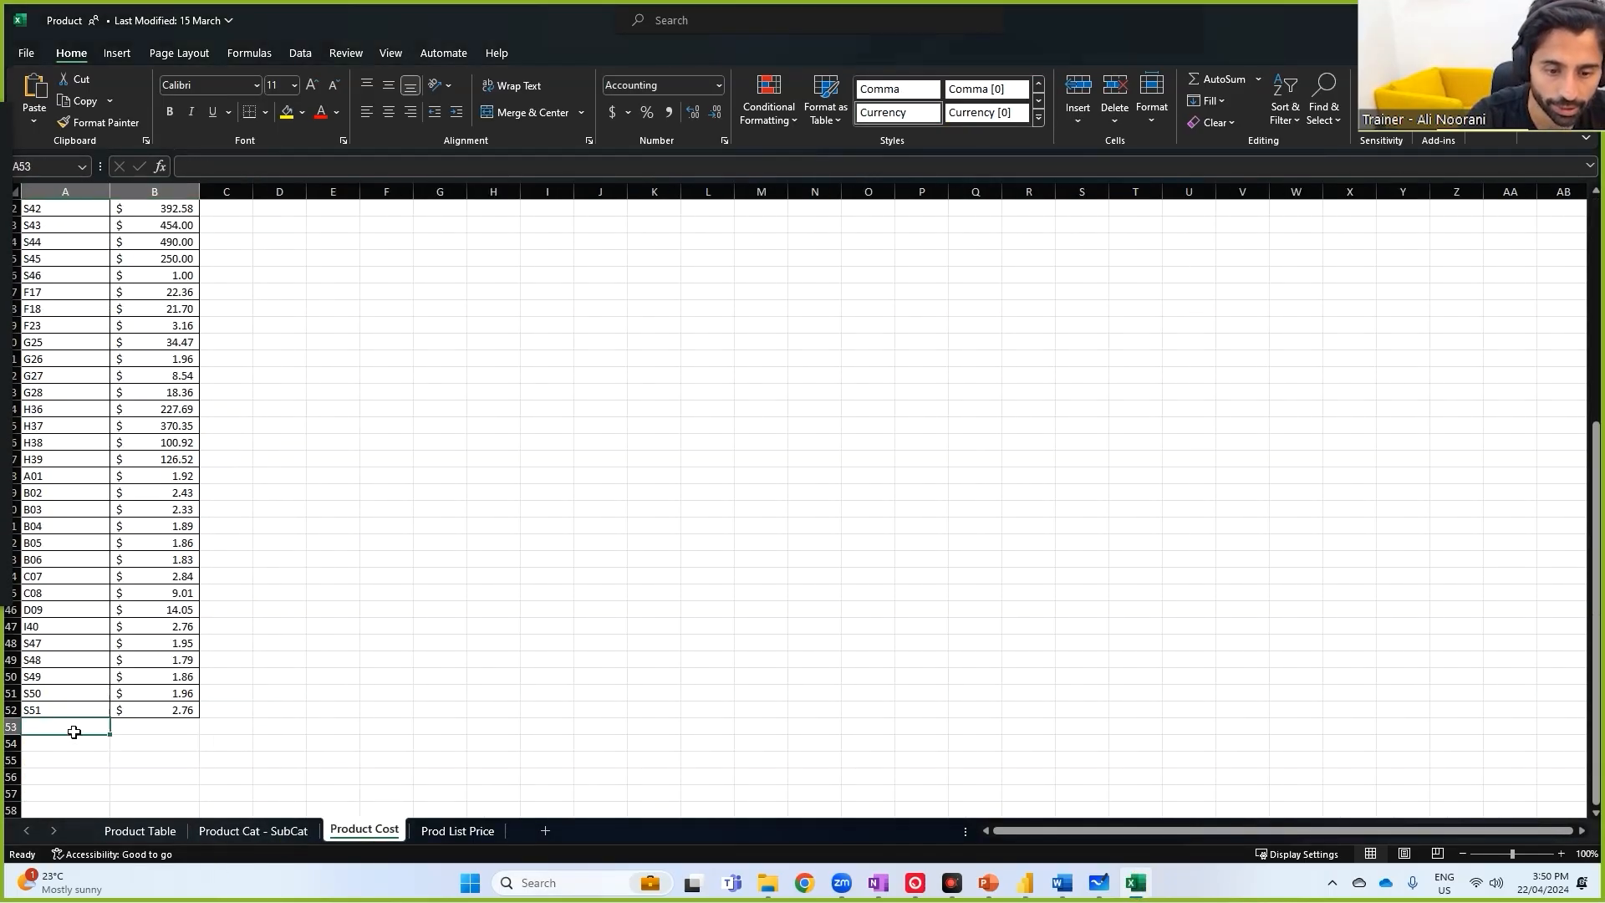
pyautogui.moveTo(74, 732); pyautogui.dragTo(175, 732)
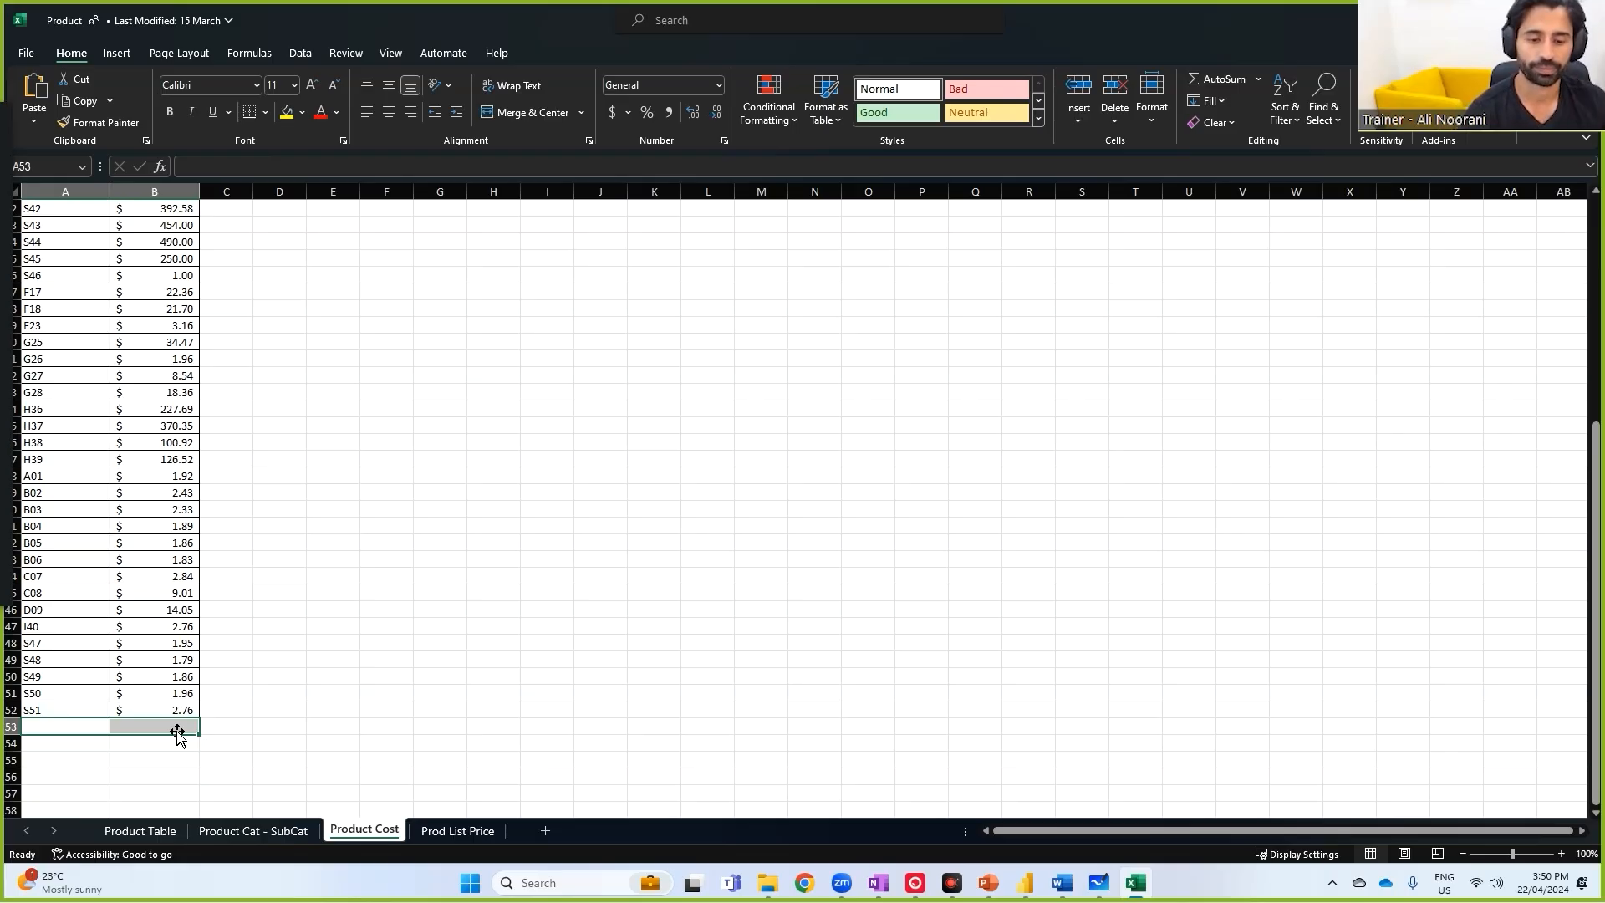
# - Return to Power Query Editor and set the Product Cost column's data type to Fixed decimal number, replacing the current conversion
pyautogui.hotkey('alt', 'Tab')
pyautogui.click(511, 159)
pyautogui.click(928, 523)
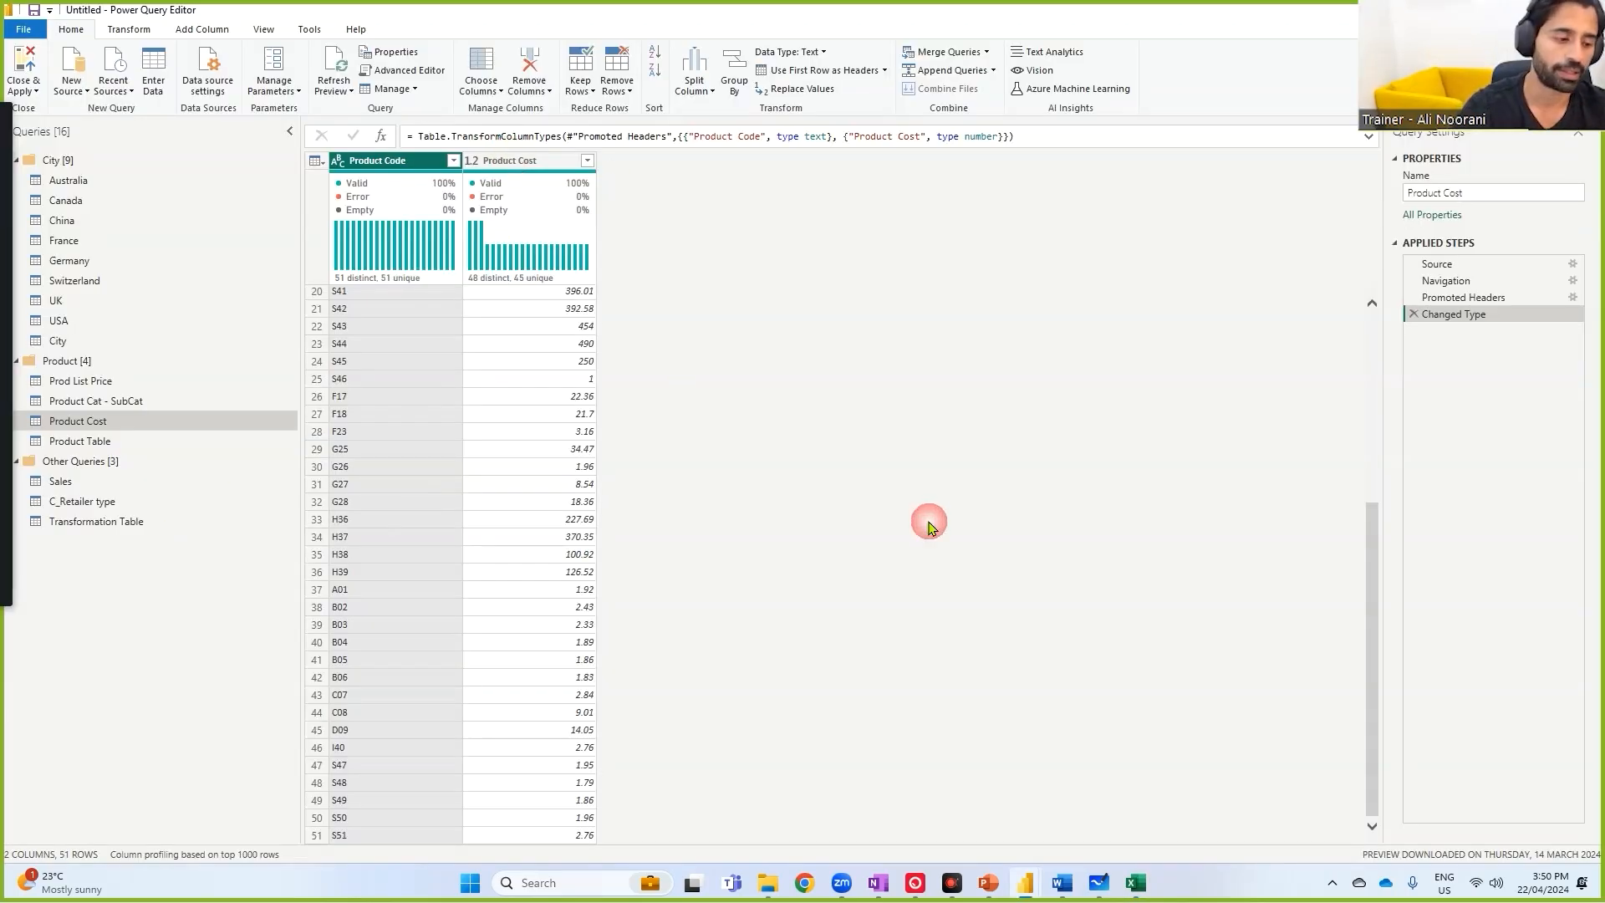
pyautogui.click(534, 161)
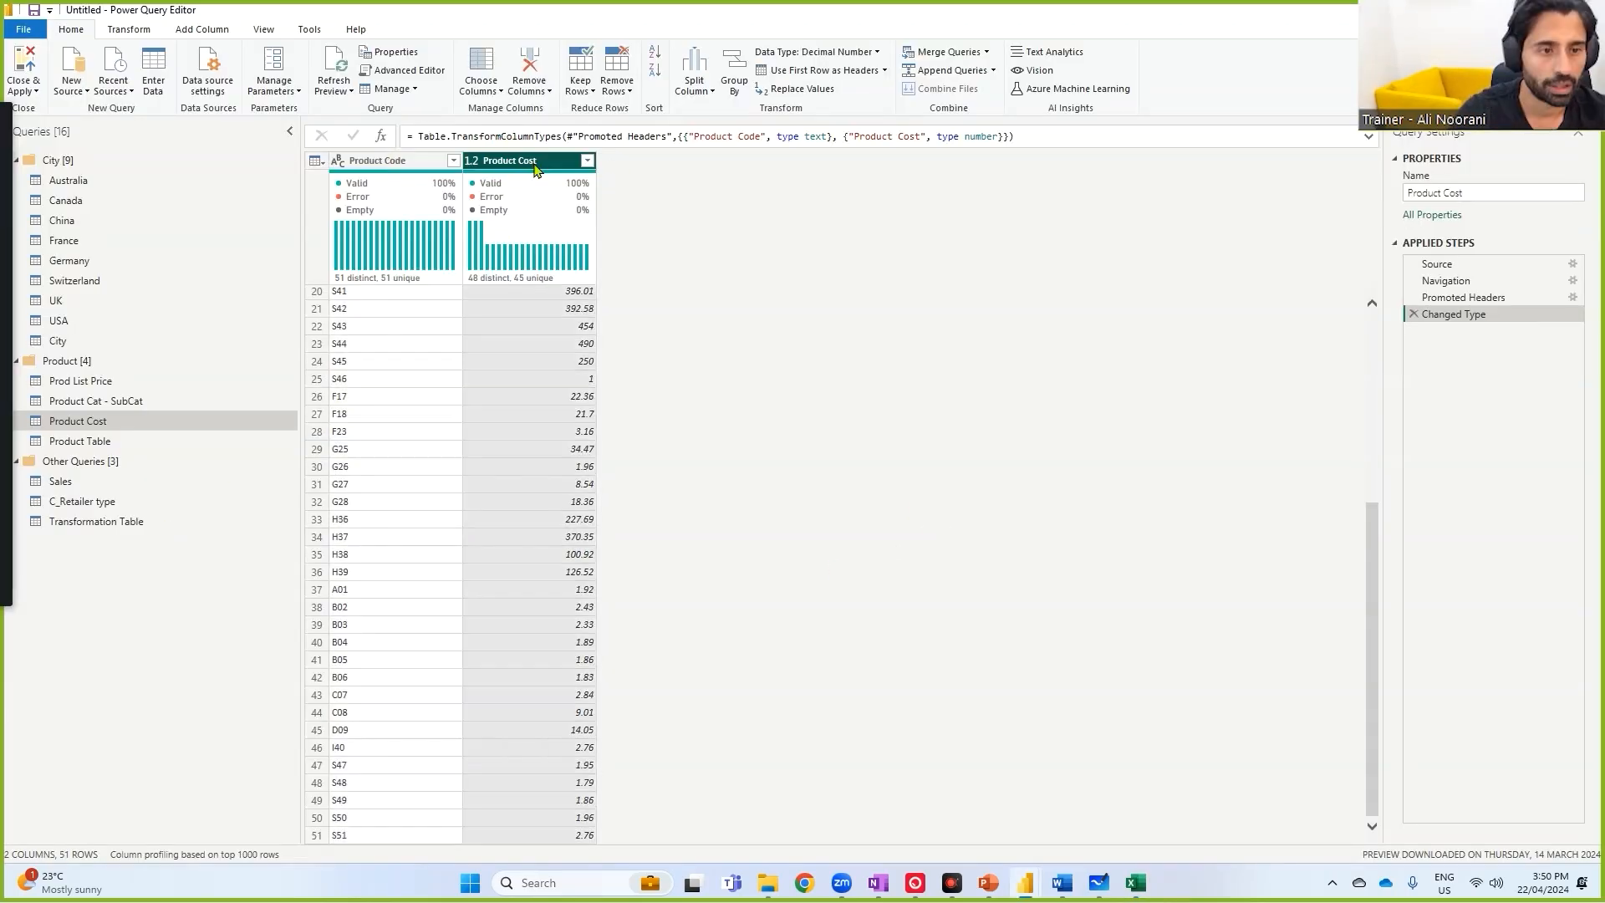
pyautogui.click(473, 160)
pyautogui.moveTo(468, 204); pyautogui.dragTo(598, 203)
pyautogui.rightClick(599, 204)
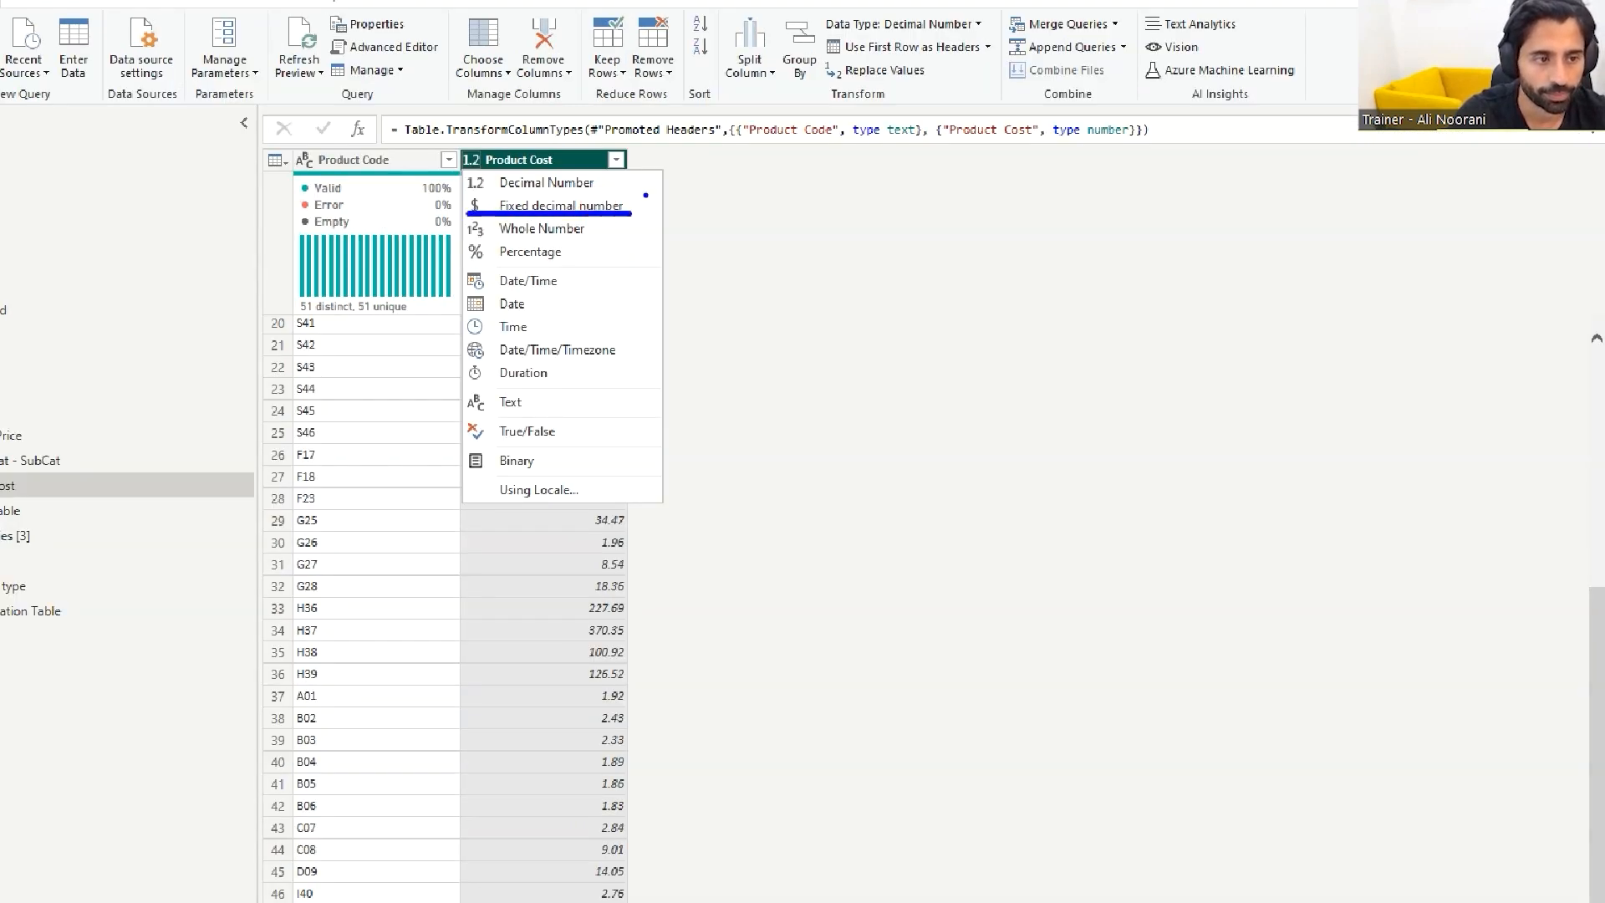
pyautogui.press('Escape')
pyautogui.click(472, 161)
pyautogui.click(510, 197)
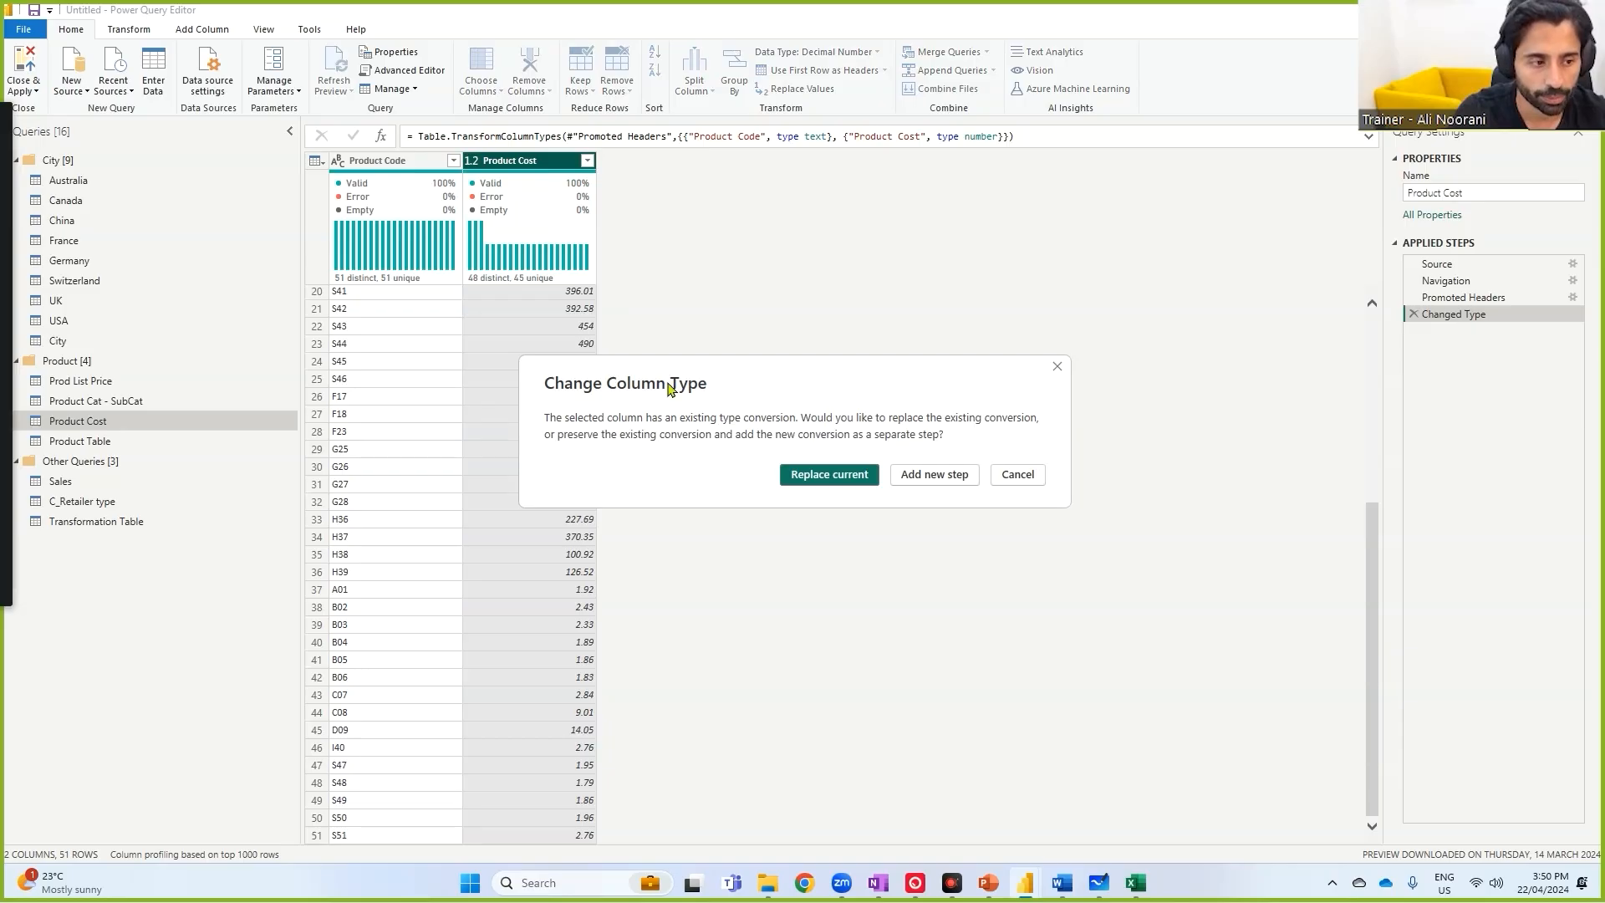
pyautogui.click(870, 488)
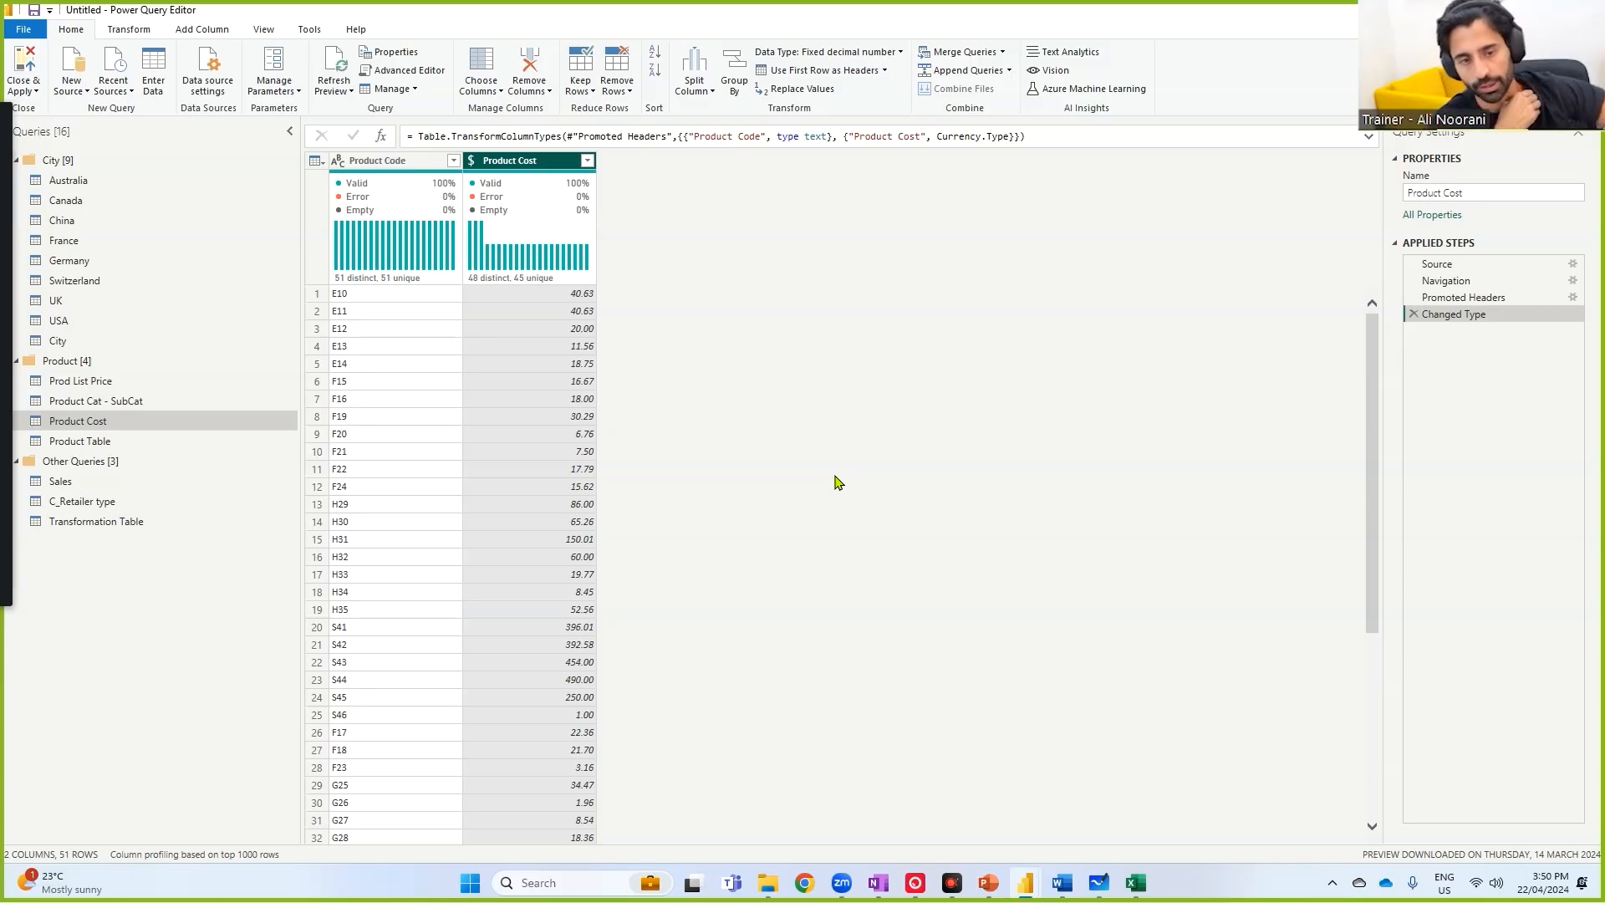
# - Promote the first row of the Product Cat - SubCat query to headers
pyautogui.click(124, 403)
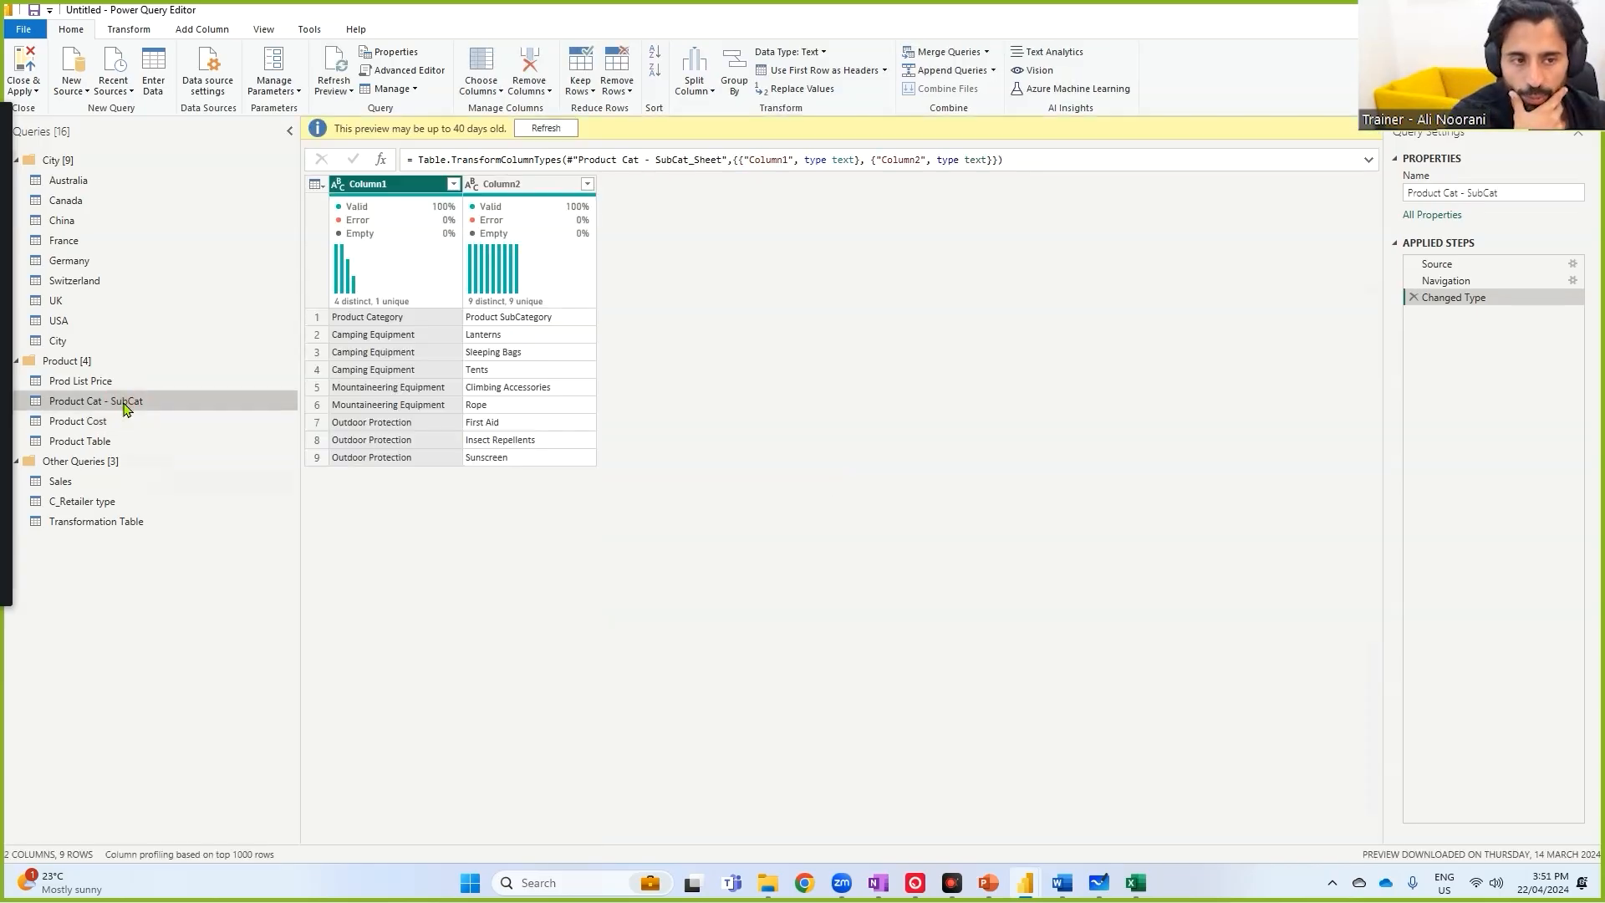
pyautogui.click(1368, 129)
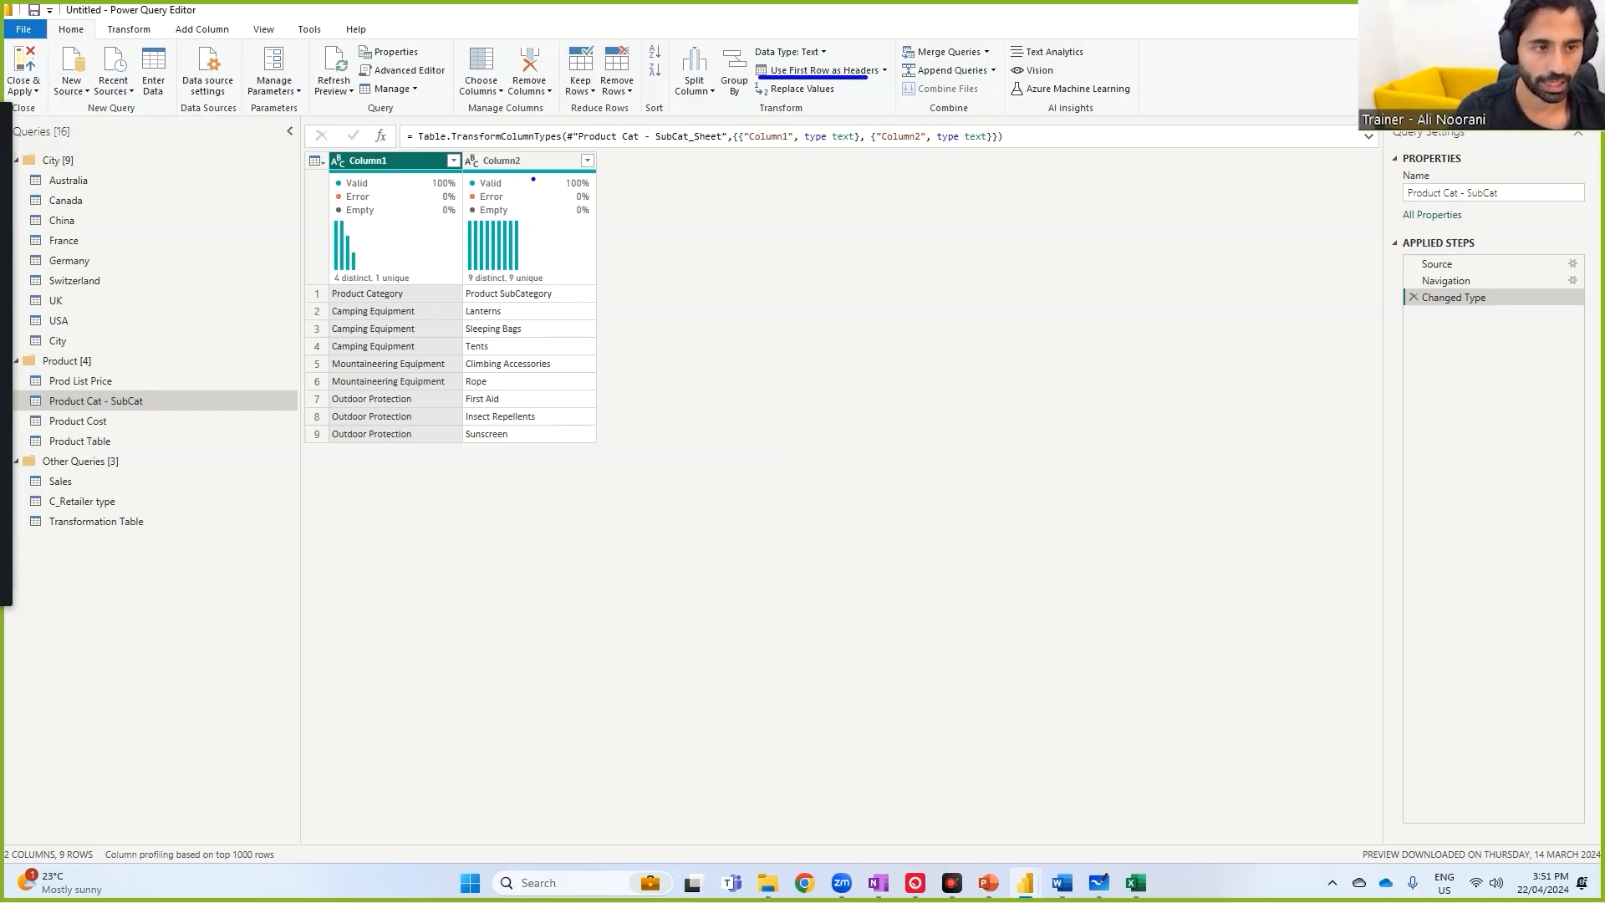
pyautogui.click(824, 70)
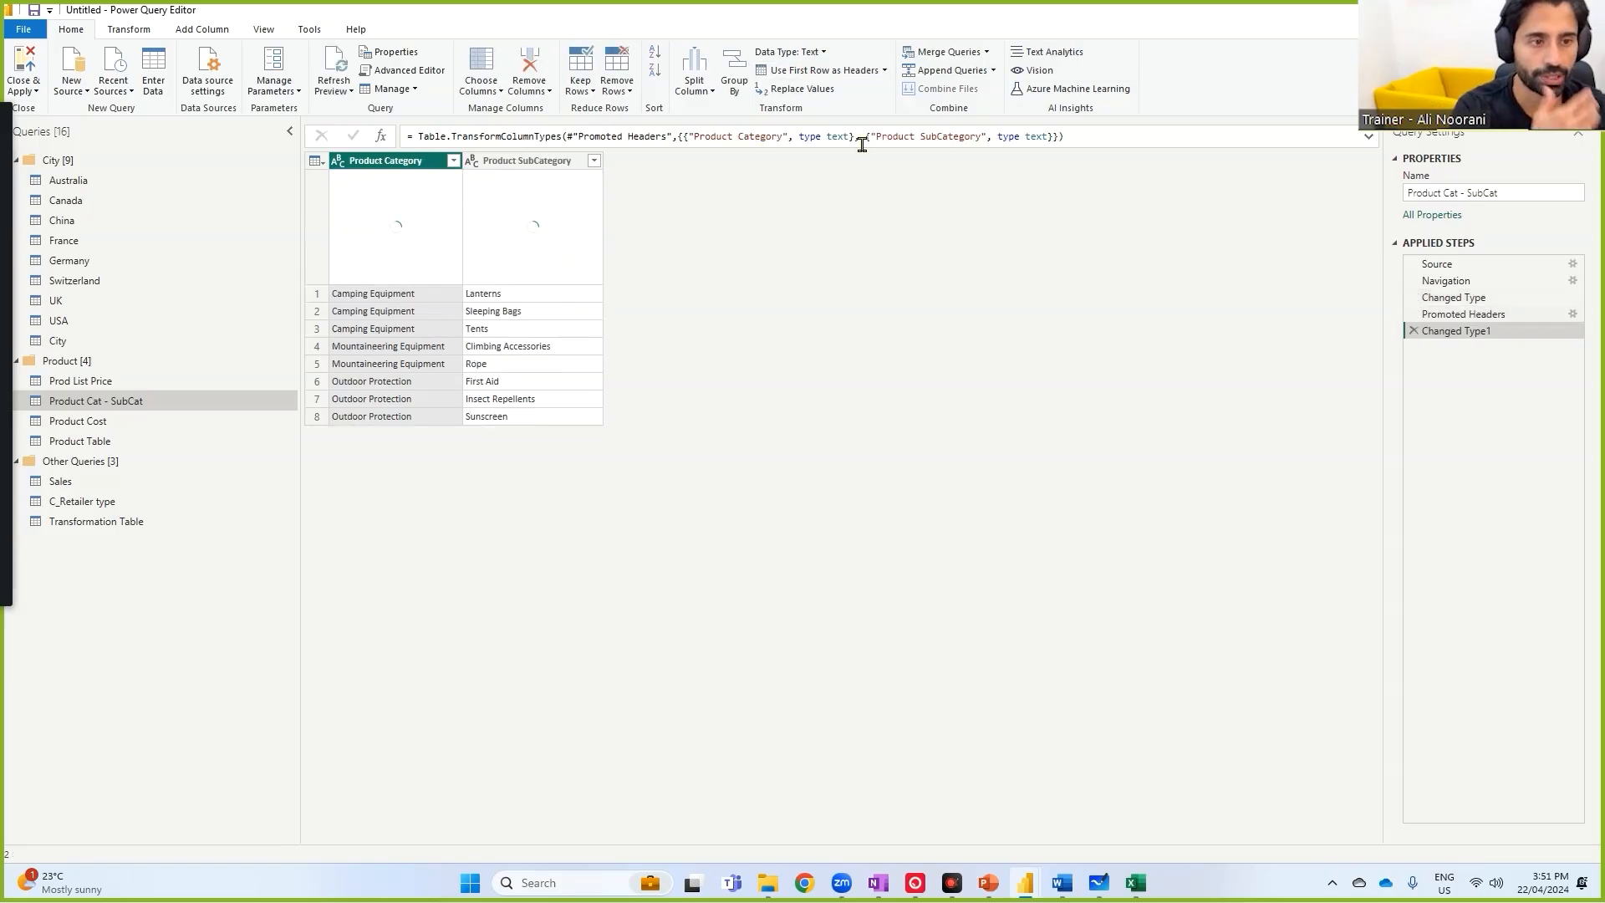
# - Compare the column headings of Prod List Price with the subcategories listed in Product Cat - SubCat
pyautogui.click(102, 382)
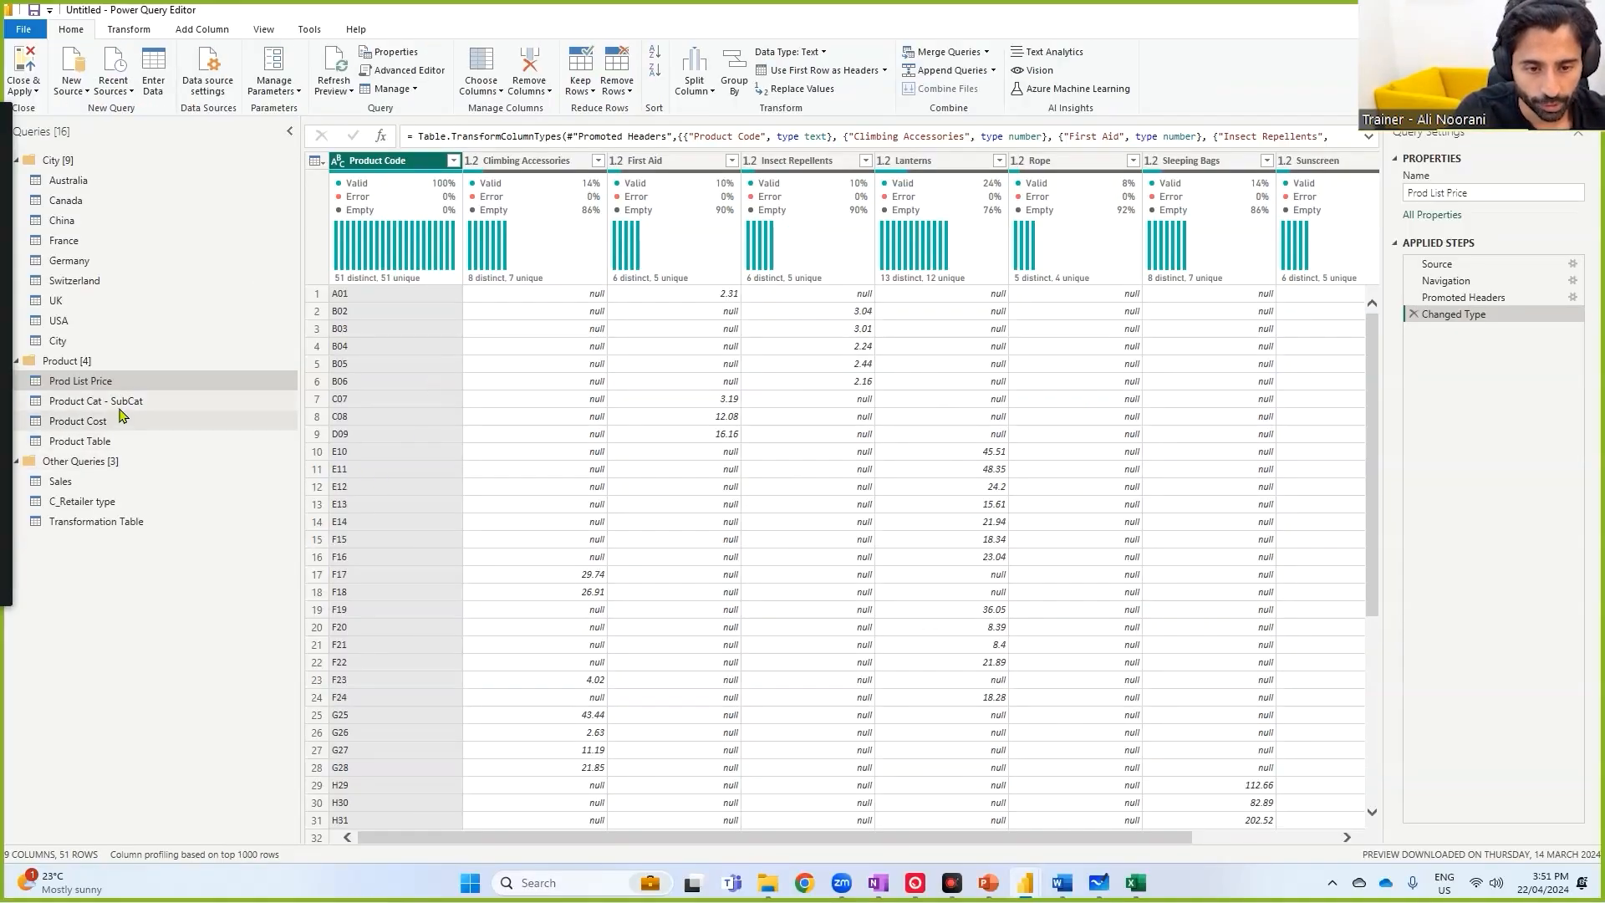
pyautogui.click(122, 404)
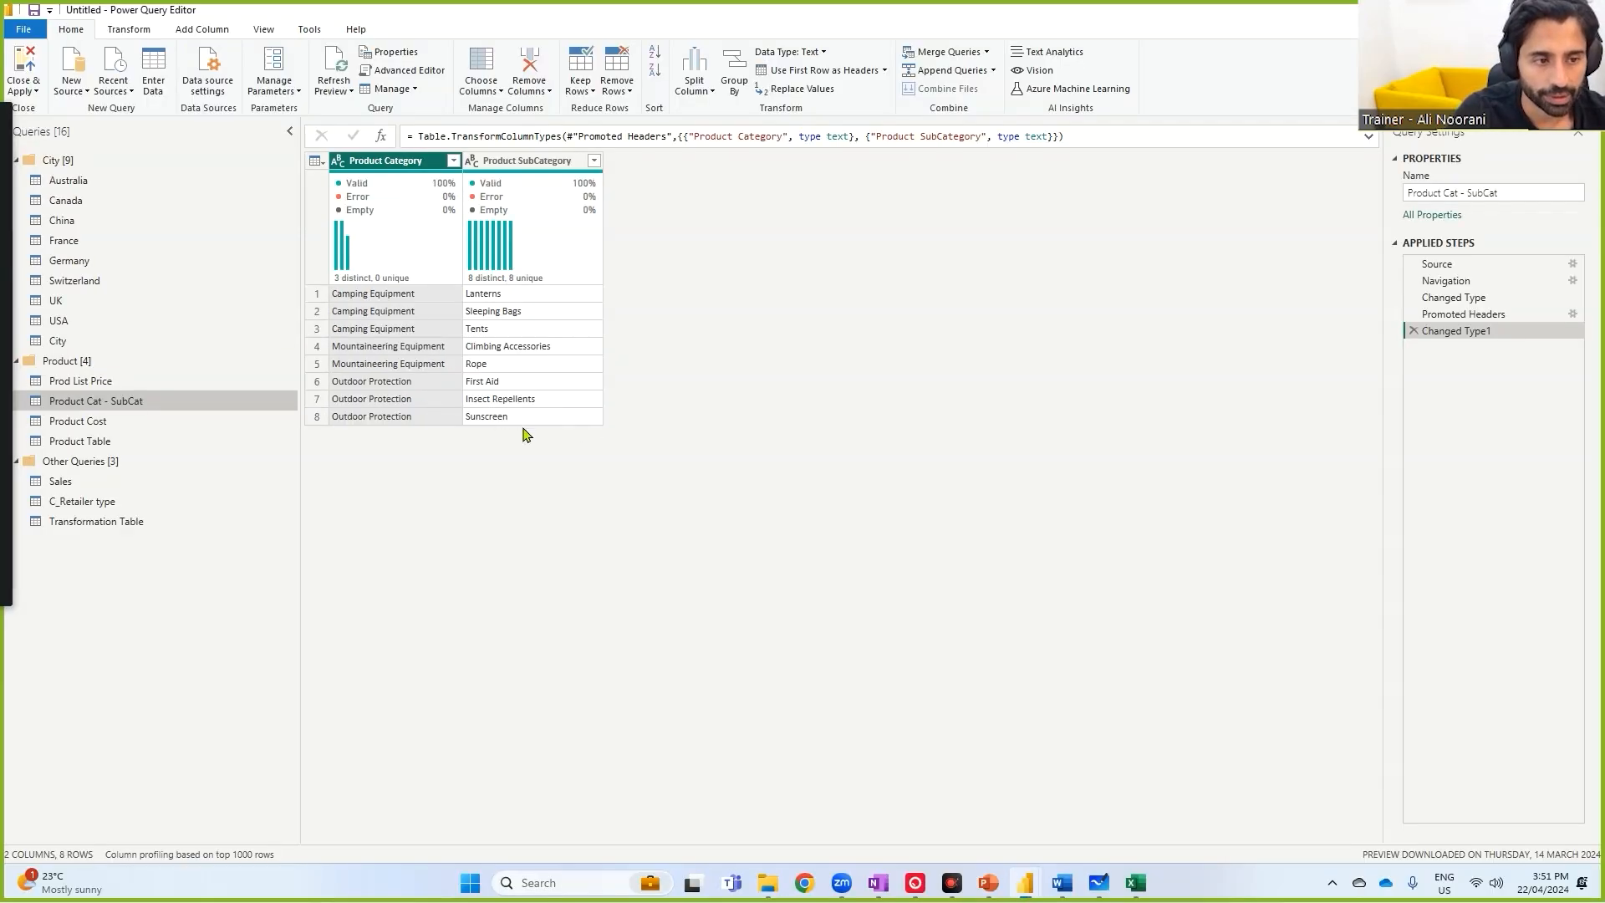
pyautogui.click(81, 380)
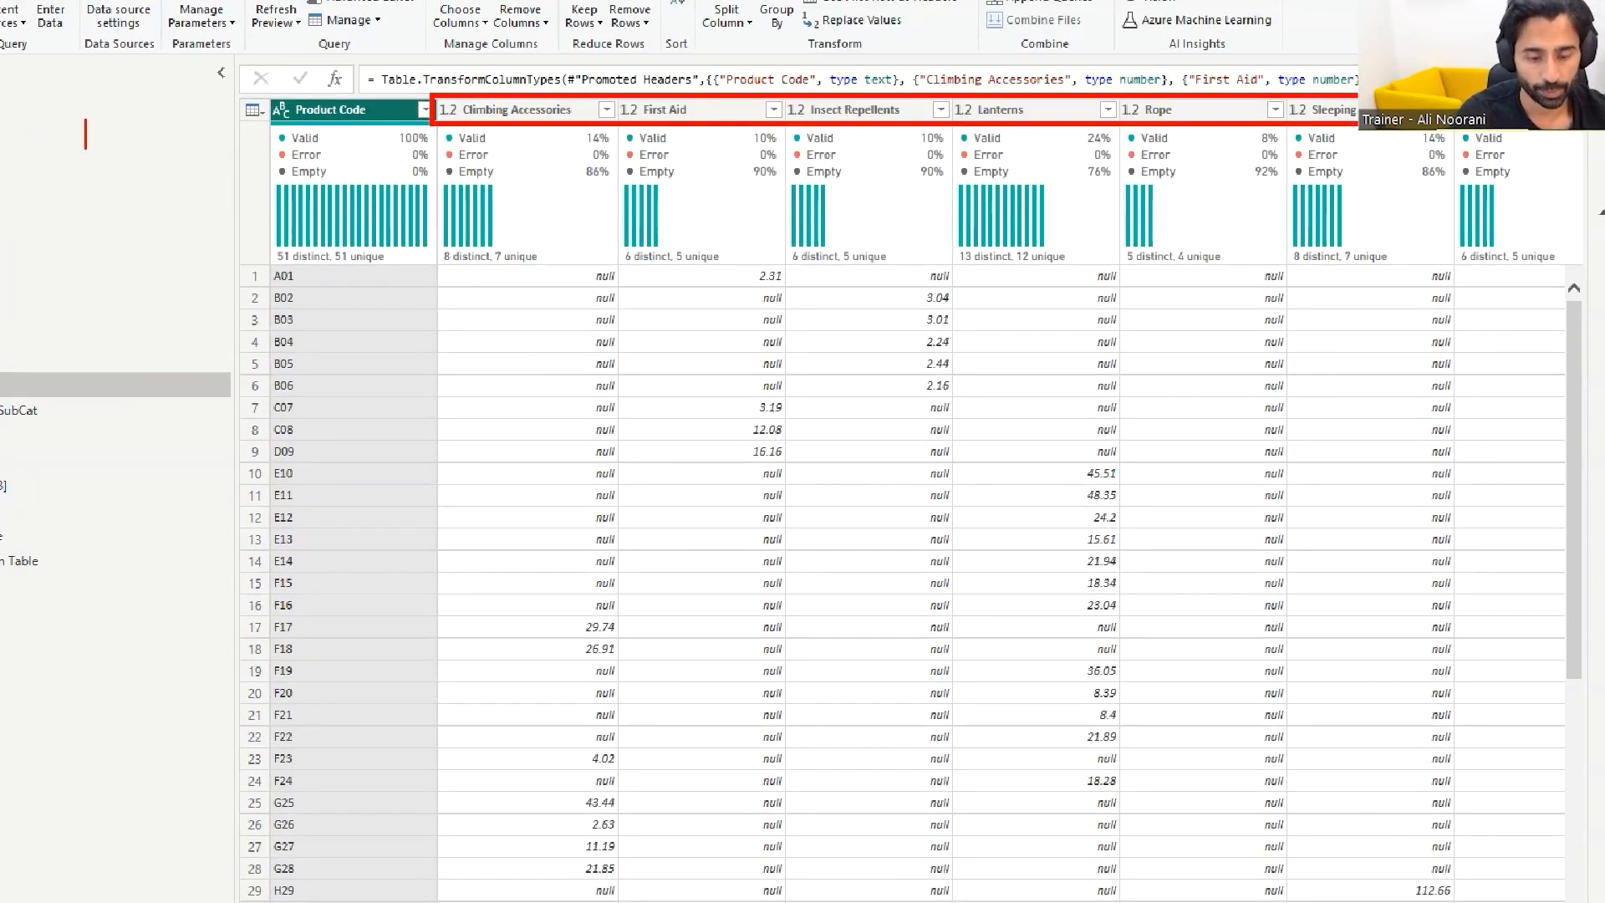
pyautogui.write('pivot table')
pyautogui.press('Return')
pyautogui.write('structure')
pyautogui.press('Return')
pyautogui.write('?')
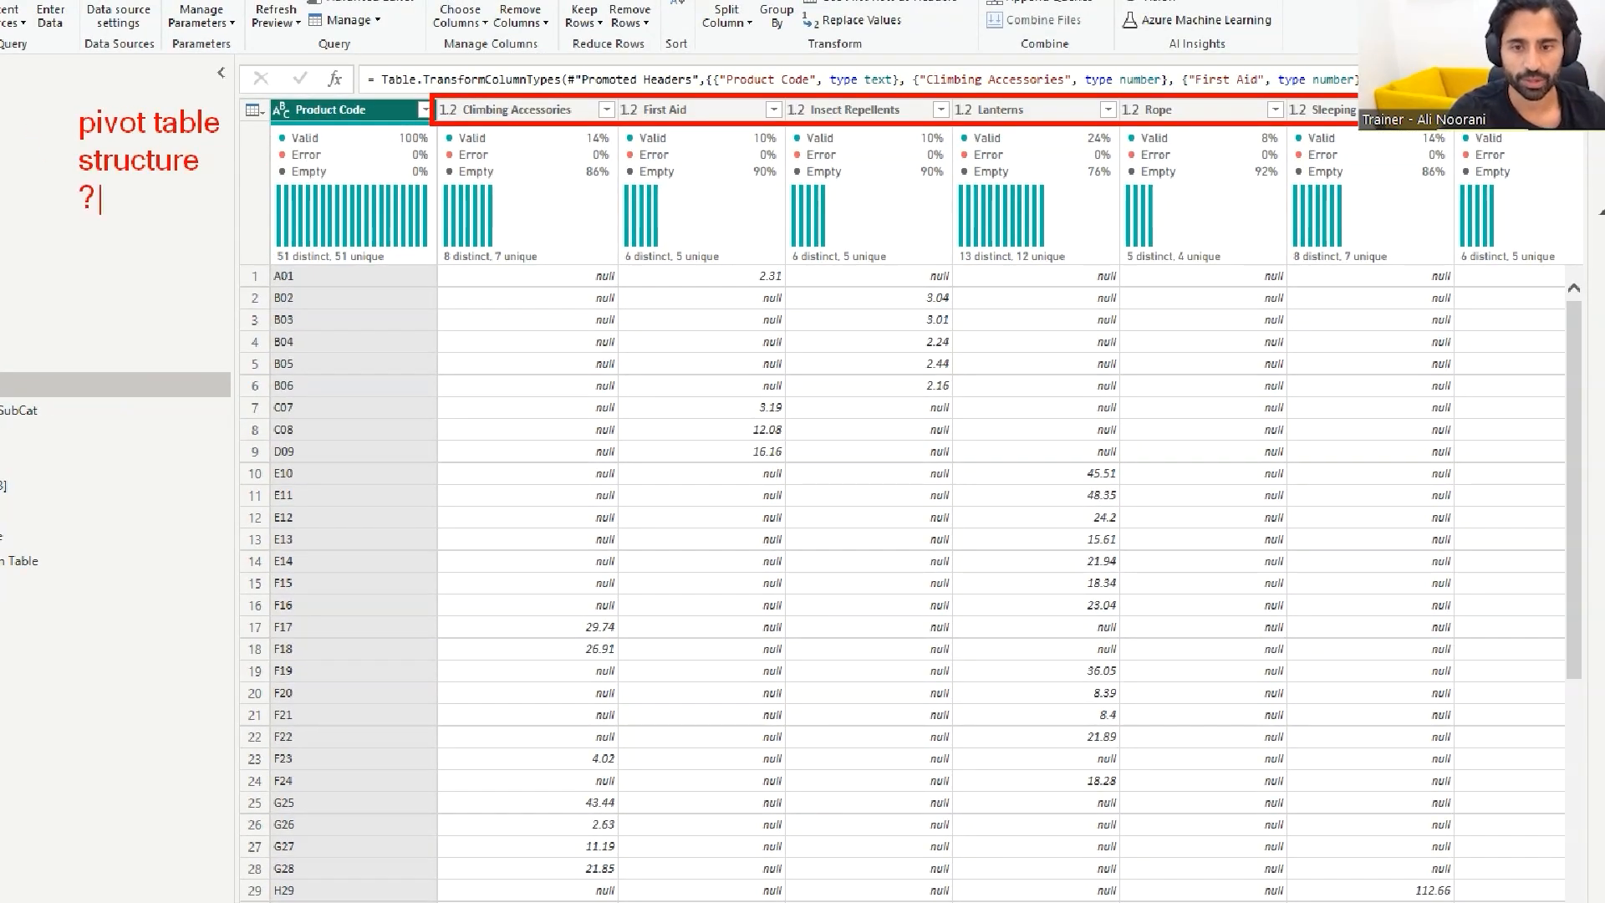
pyautogui.press('Escape')
pyautogui.write('tif value of a col')
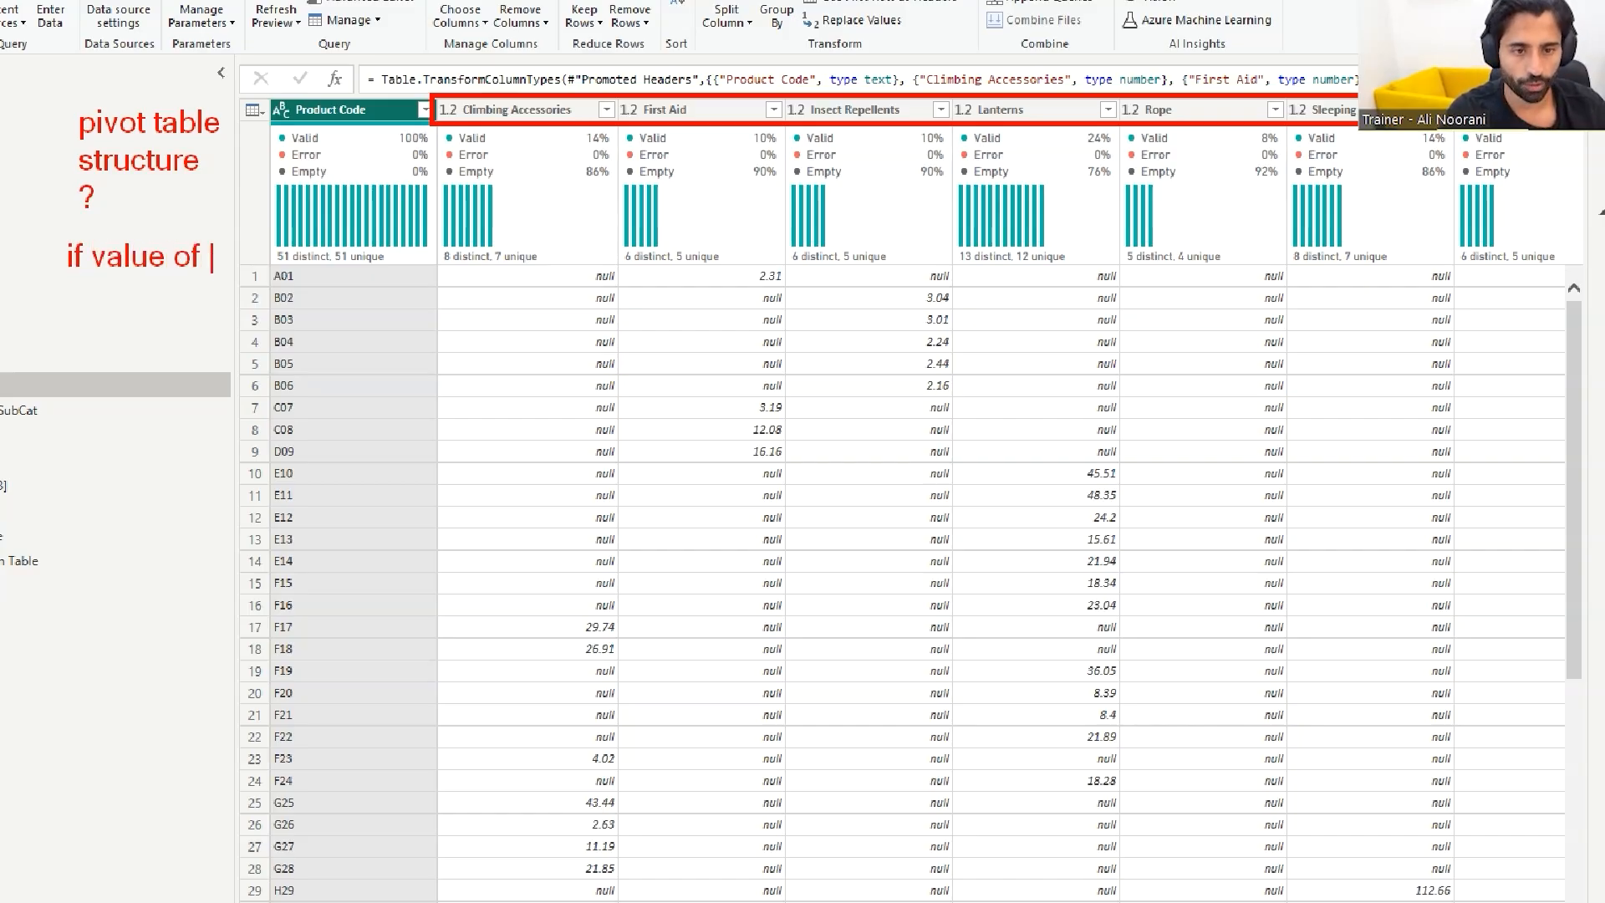
pyautogui.press('Return')
pyautogui.write('becomes')
pyautogui.press('Return')
pyautogui.write('a hj')
pyautogui.press('BackSpace')
pyautogui.write('eading')
pyautogui.press('Return')
pyautogui.write('pivot table')
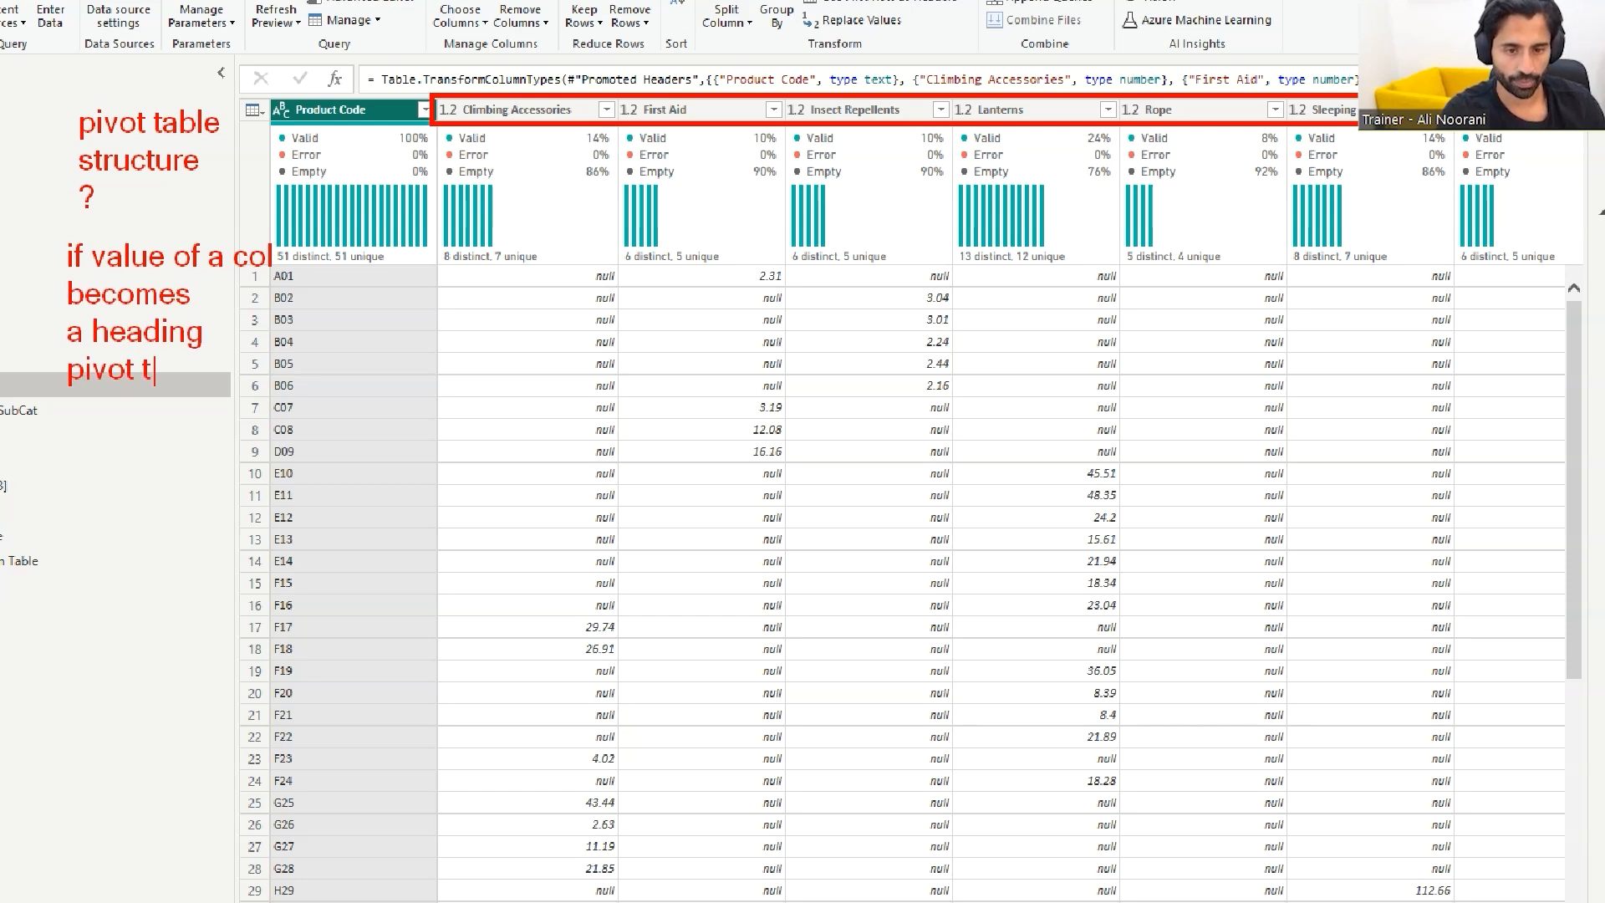
pyautogui.press('Escape')
pyautogui.moveTo(92, 270); pyautogui.dragTo(263, 276)
pyautogui.hotkey('ctrl', 'z')
pyautogui.moveTo(88, 234)
pyautogui.mouseDown()
pyautogui.moveTo(166, 282)
pyautogui.moveTo(212, 216)
pyautogui.moveTo(515, 152)
pyautogui.moveTo(522, 130)
pyautogui.moveTo(505, 134)
pyautogui.moveTo(536, 142)
pyautogui.mouseUp()
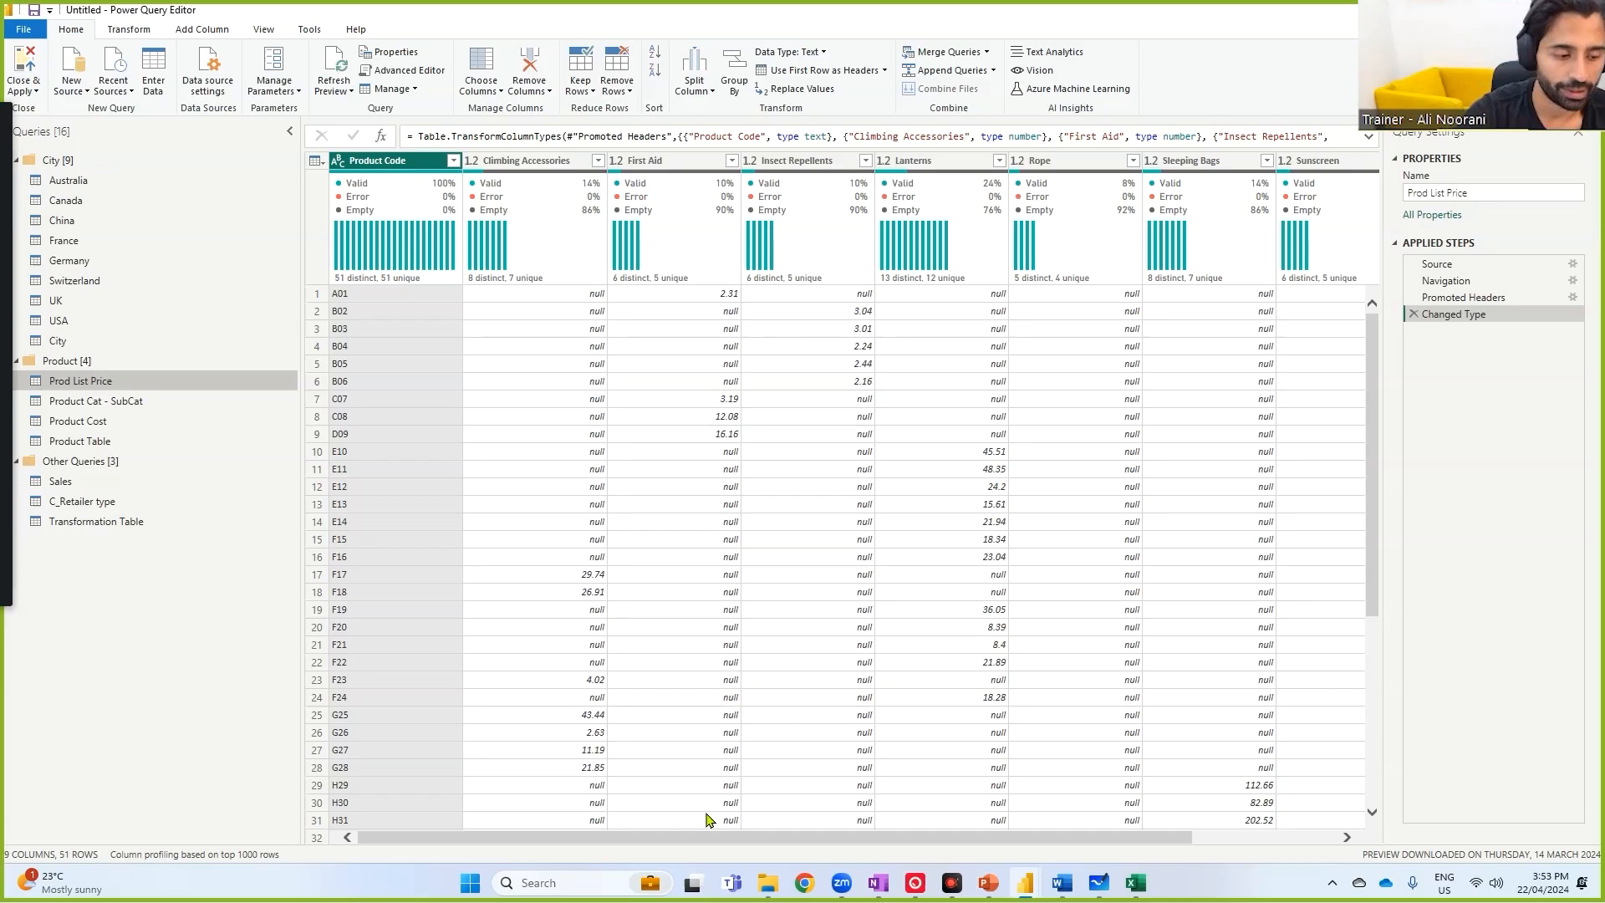
# - Unpivot all the subcategory columns from Climbing Accessories through Tents in the Prod List Price query
pyautogui.click(549, 114)
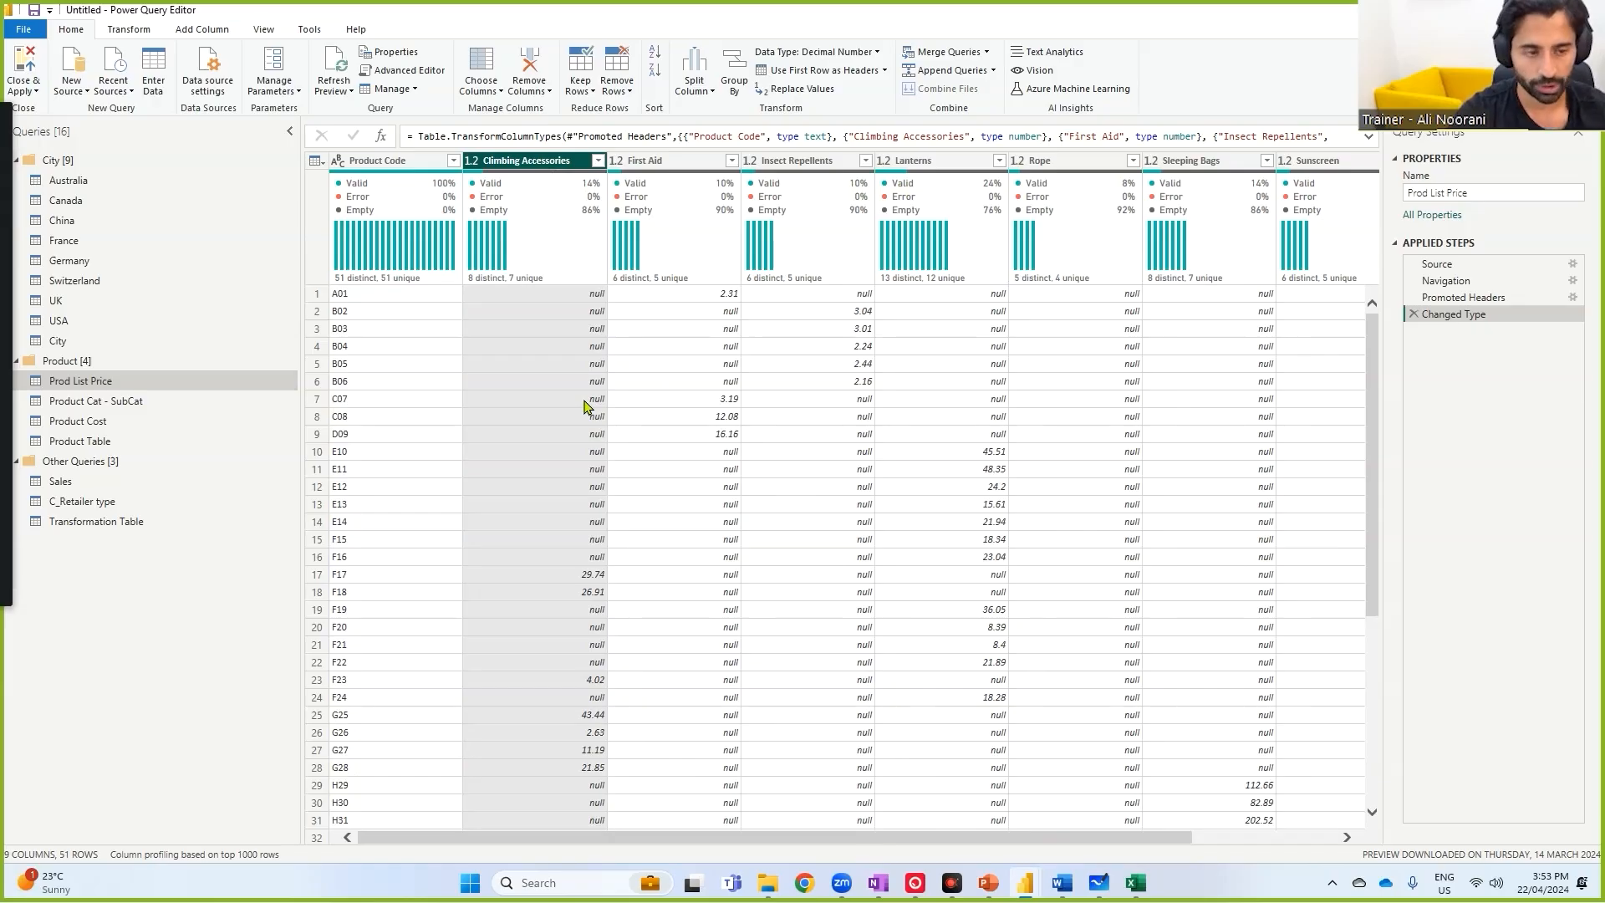
pyautogui.moveTo(894, 838); pyautogui.dragTo(1254, 849)
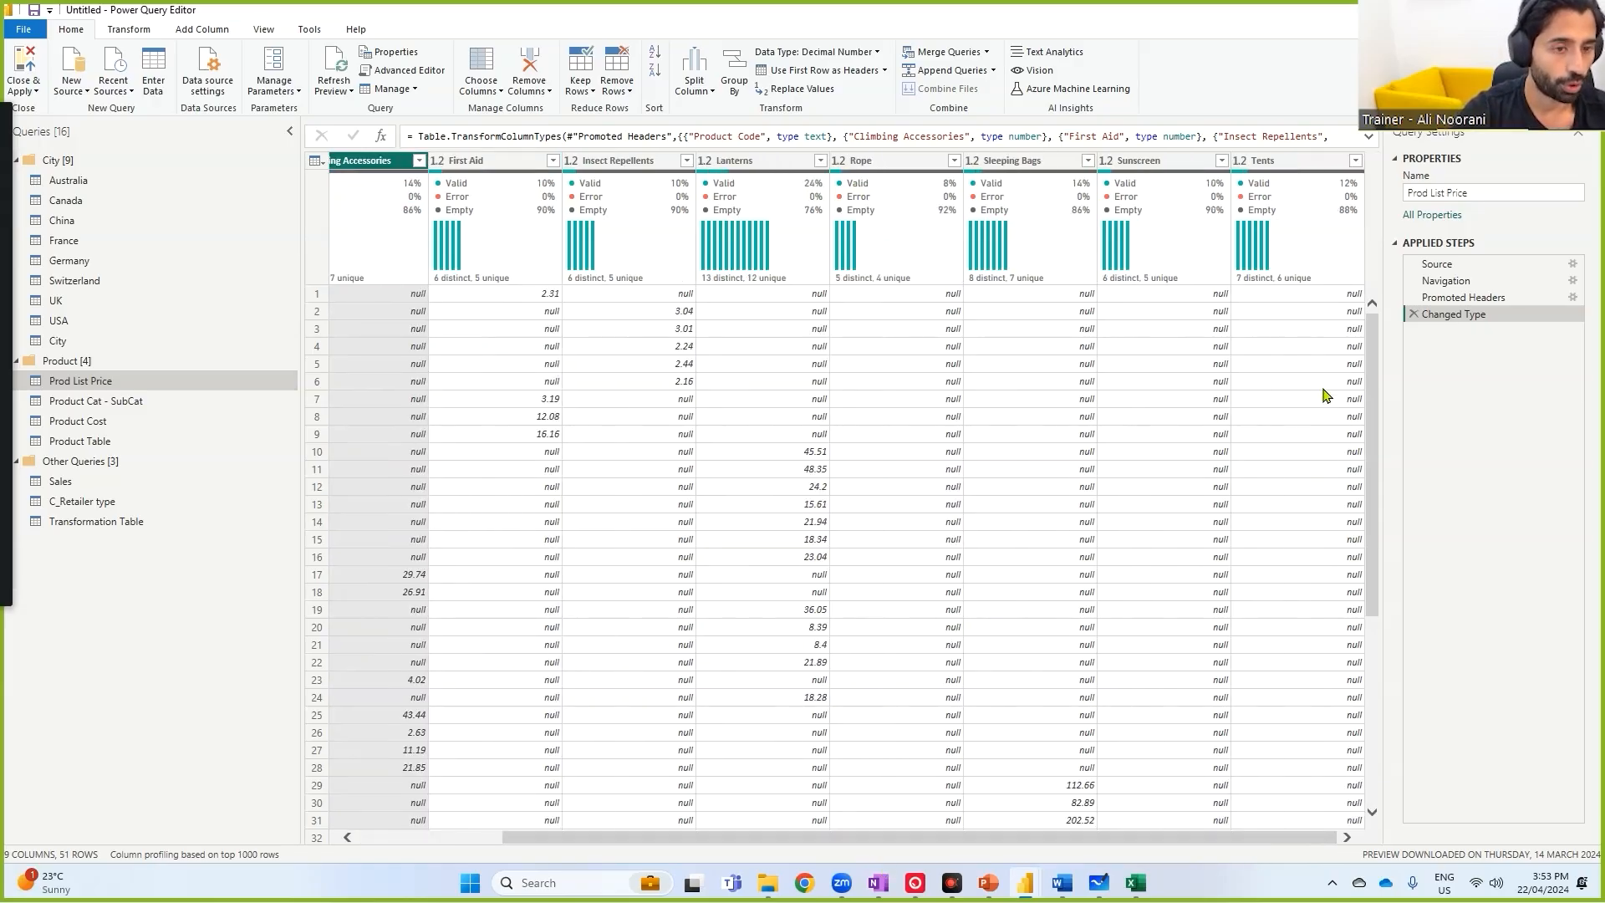
pyautogui.keyDown('shift'); pyautogui.click(1274, 160); pyautogui.keyUp('shift')
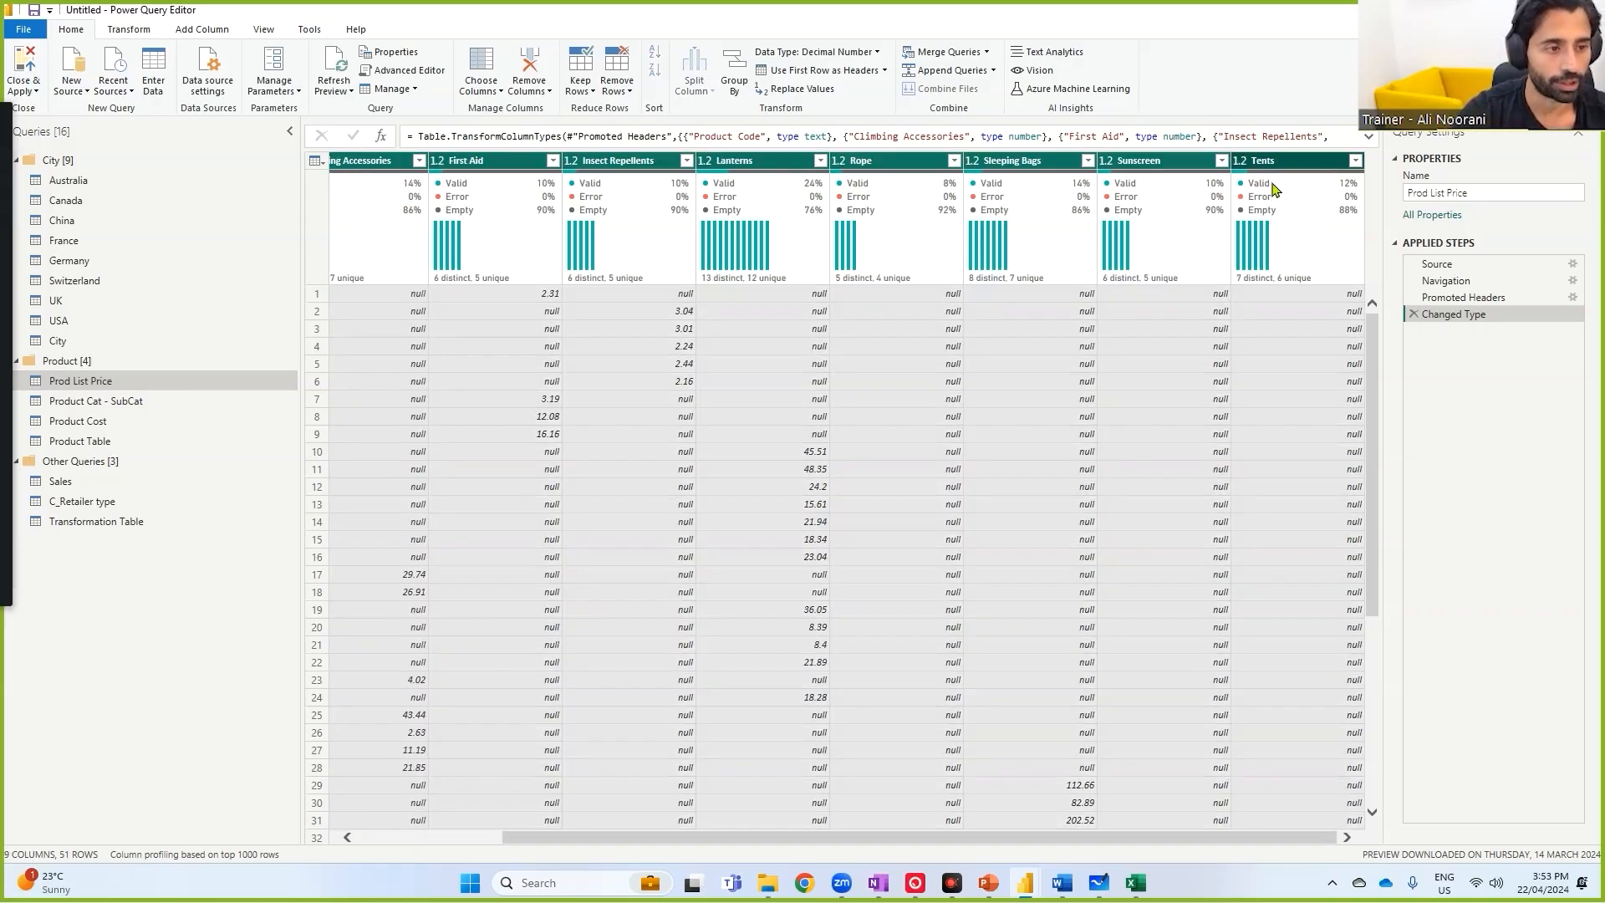
pyautogui.moveTo(1272, 196)
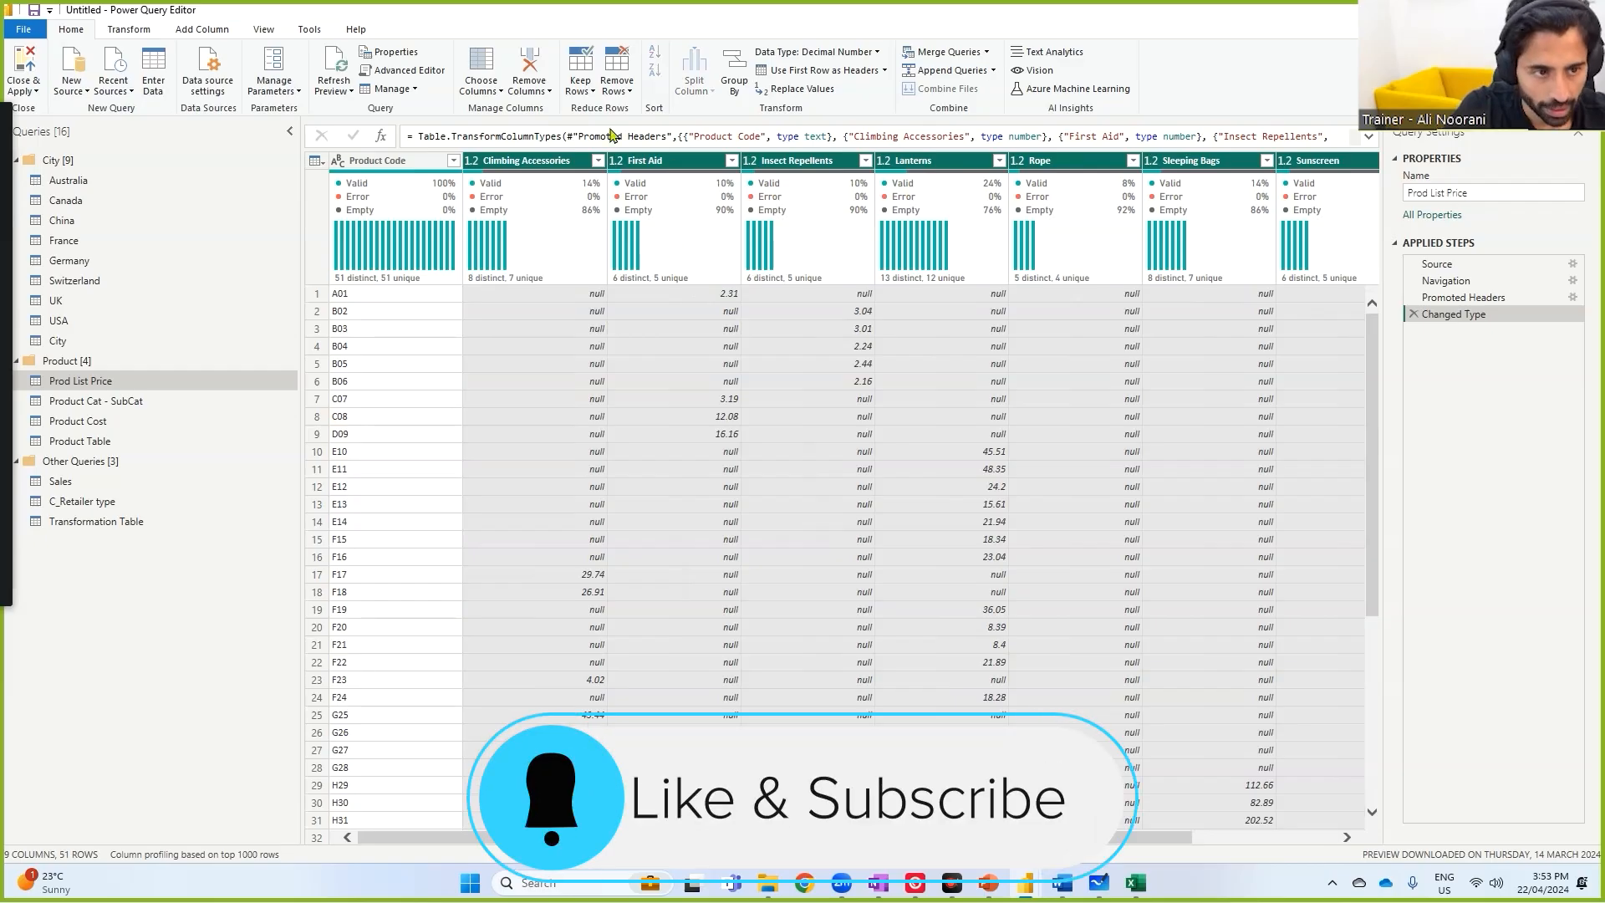
pyautogui.rightClick(555, 161)
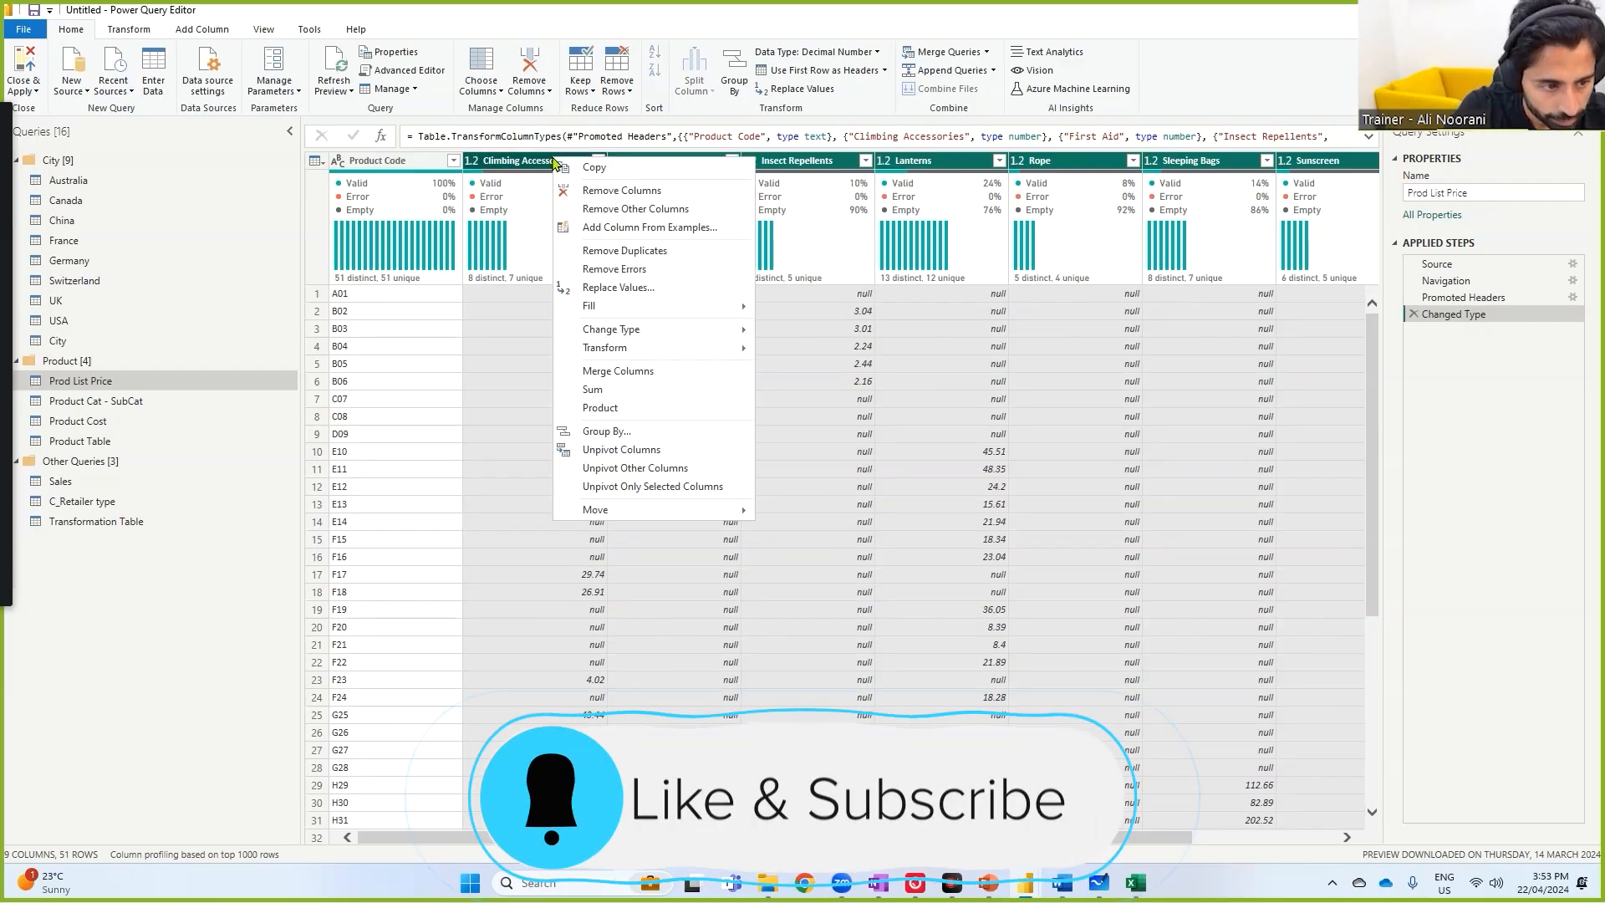
pyautogui.click(644, 452)
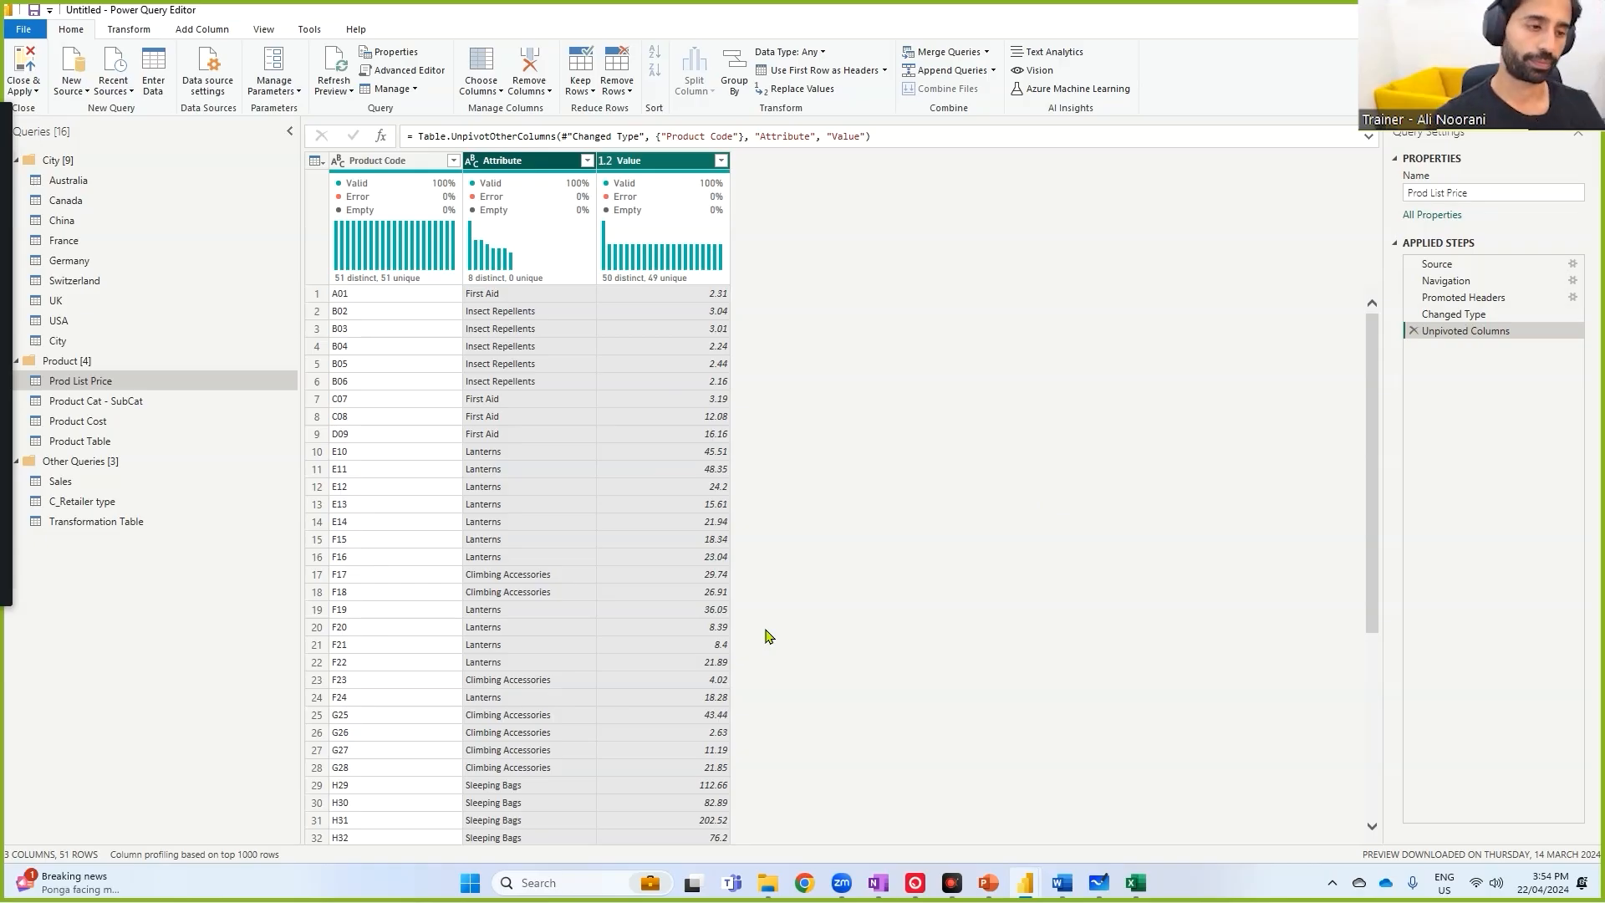
# - Rename the Attribute column of the Prod List Price query to Product SubCategory
pyautogui.doubleClick(530, 163)
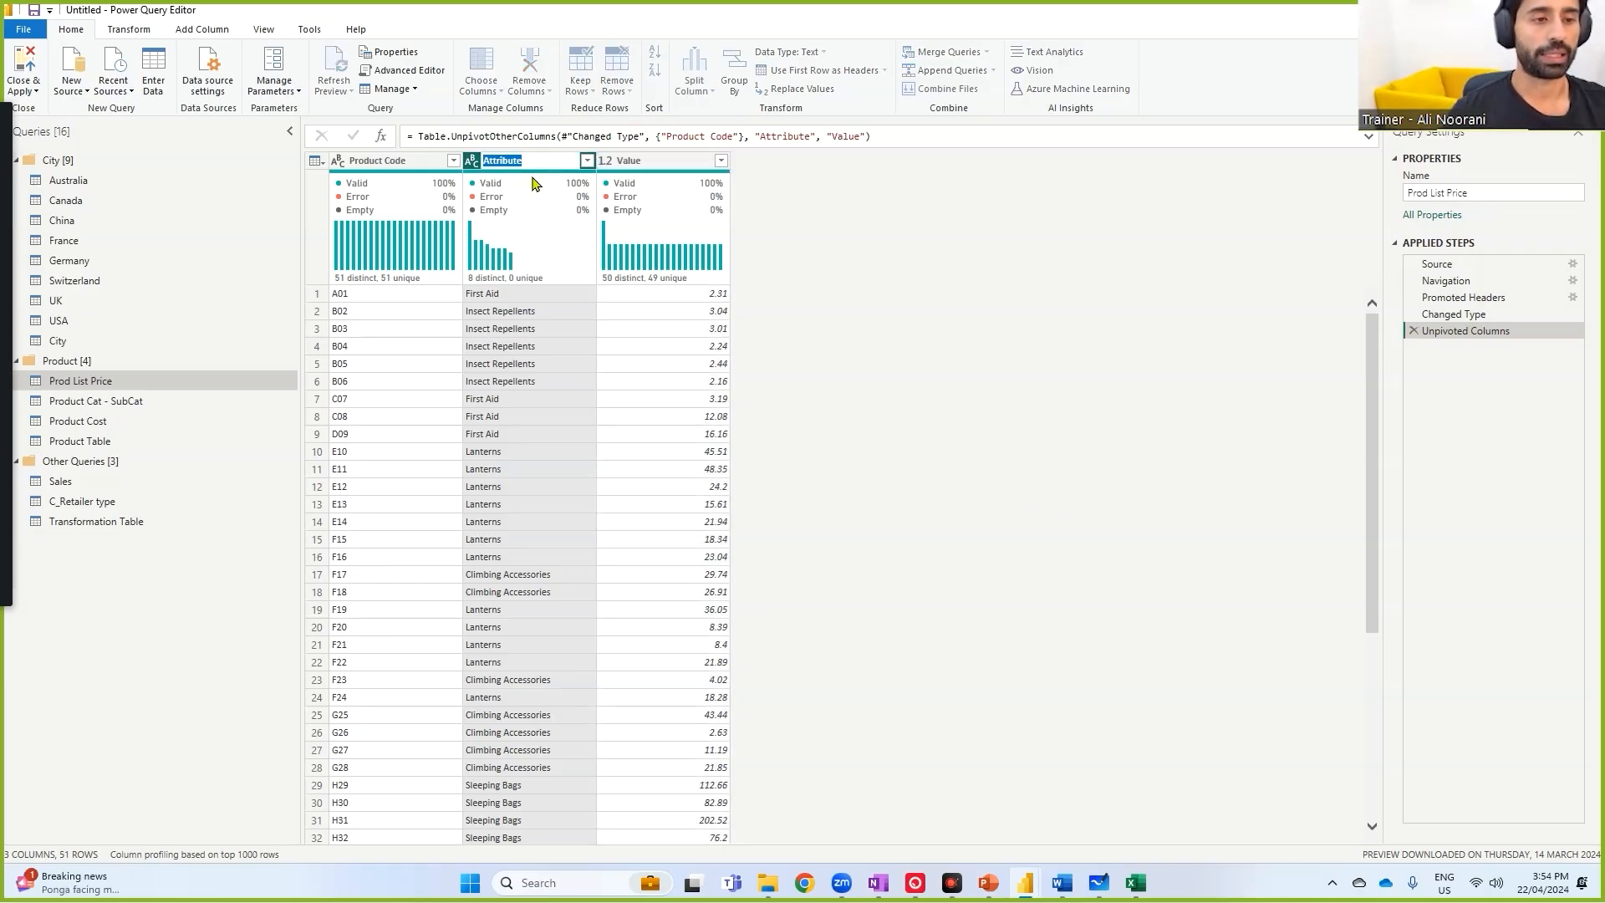
pyautogui.write('Product SubCa')
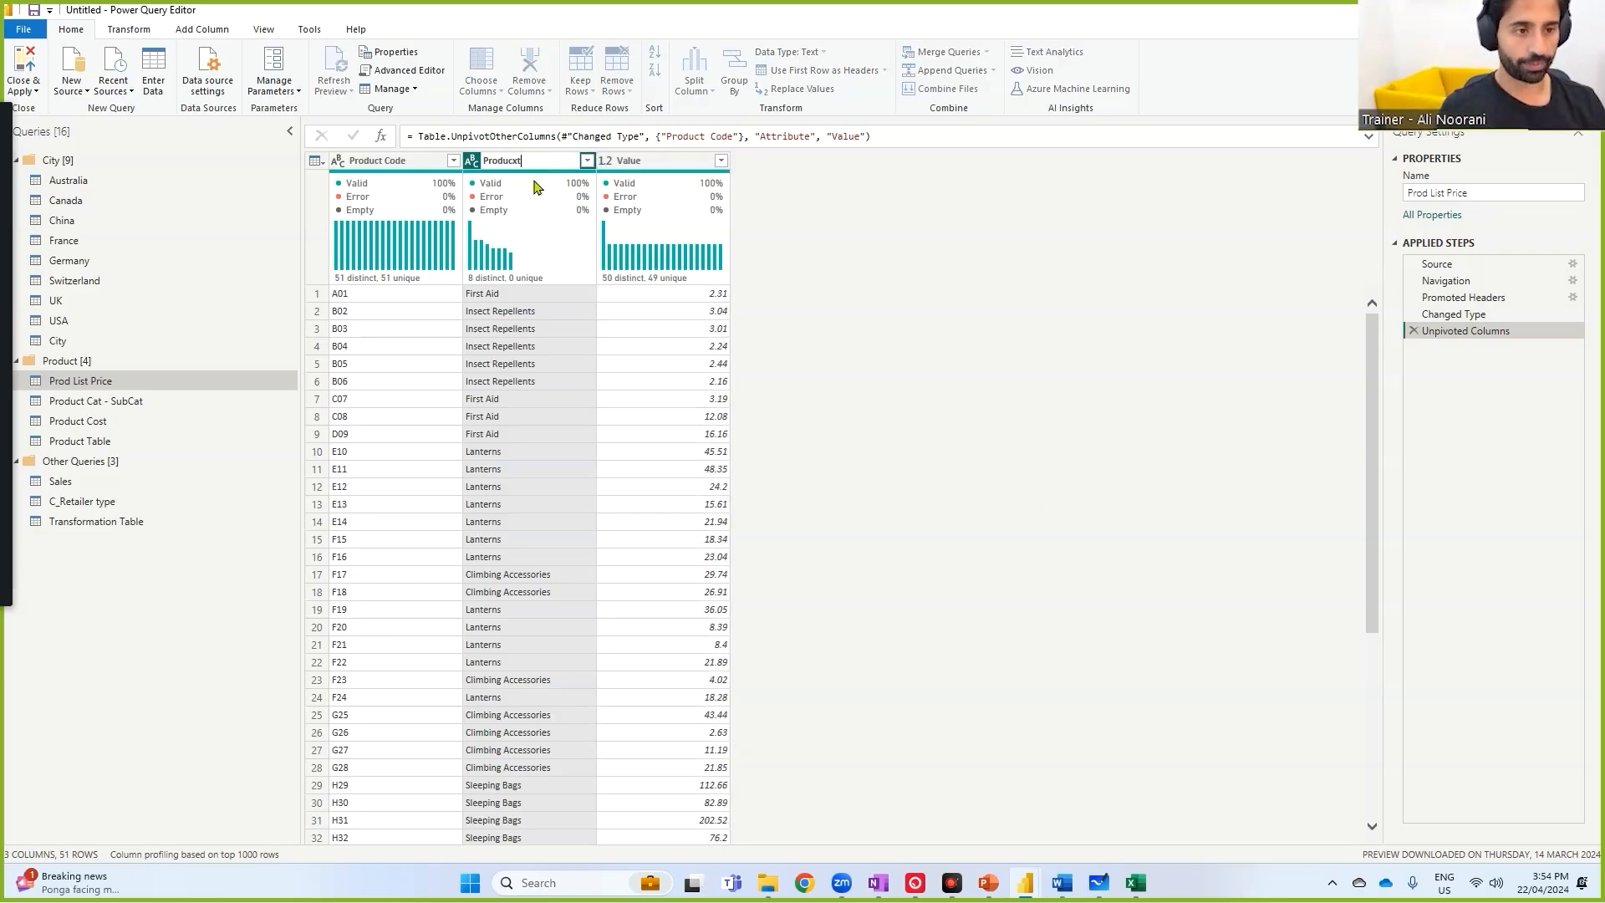
pyautogui.write('tegory')
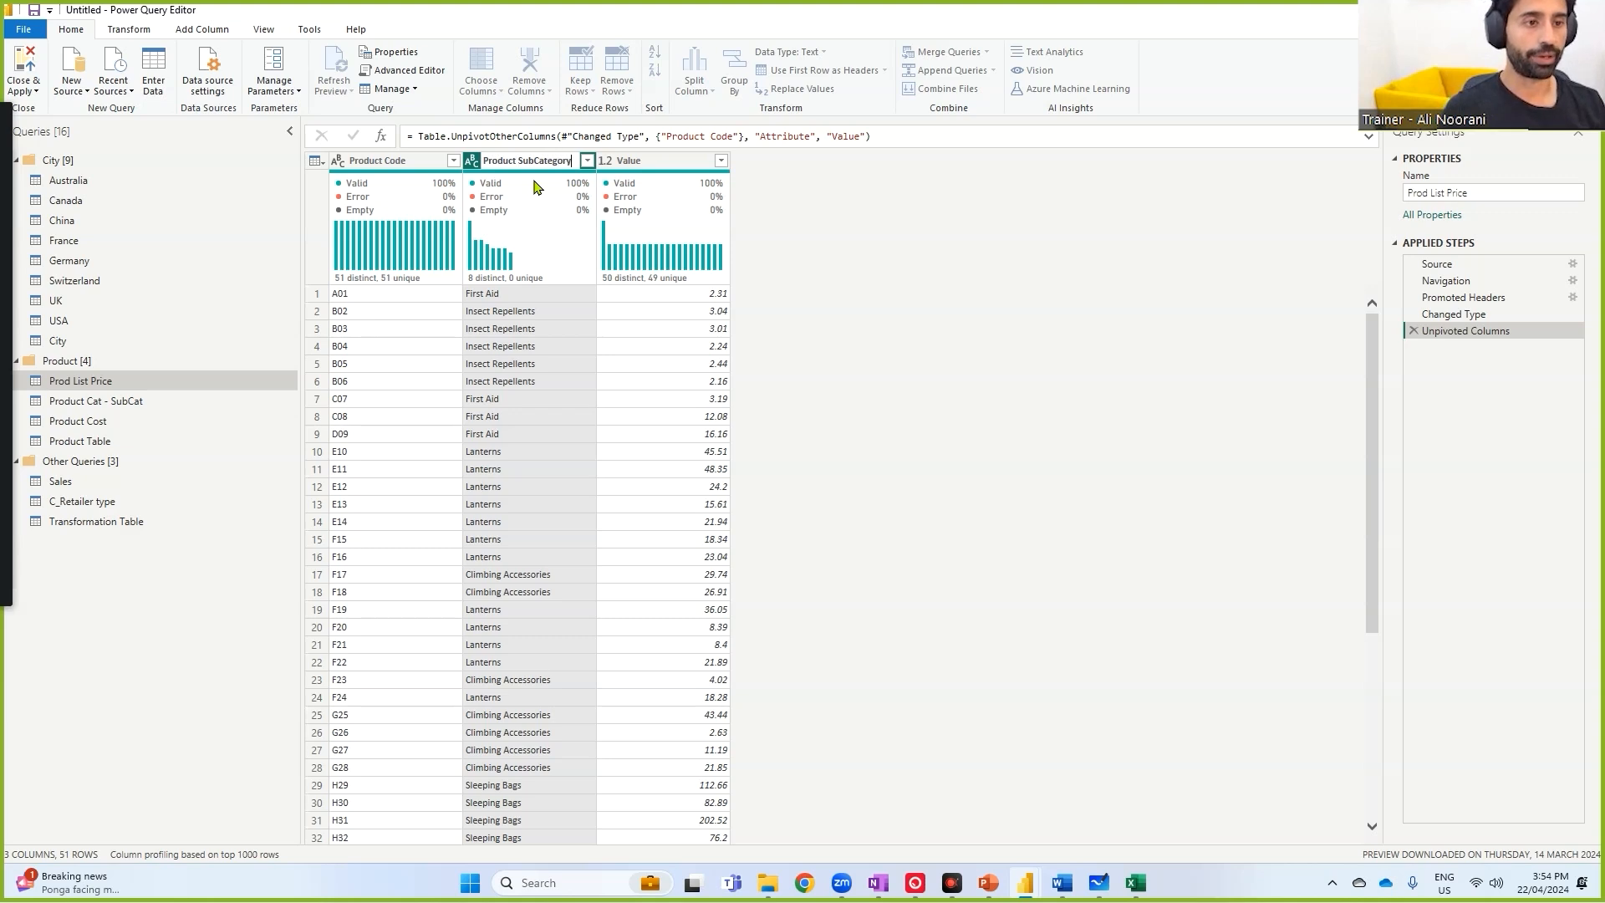
pyautogui.press('Return')
# - Rename the Value column to List Price and set its data type to Fixed decimal number
pyautogui.doubleClick(678, 163)
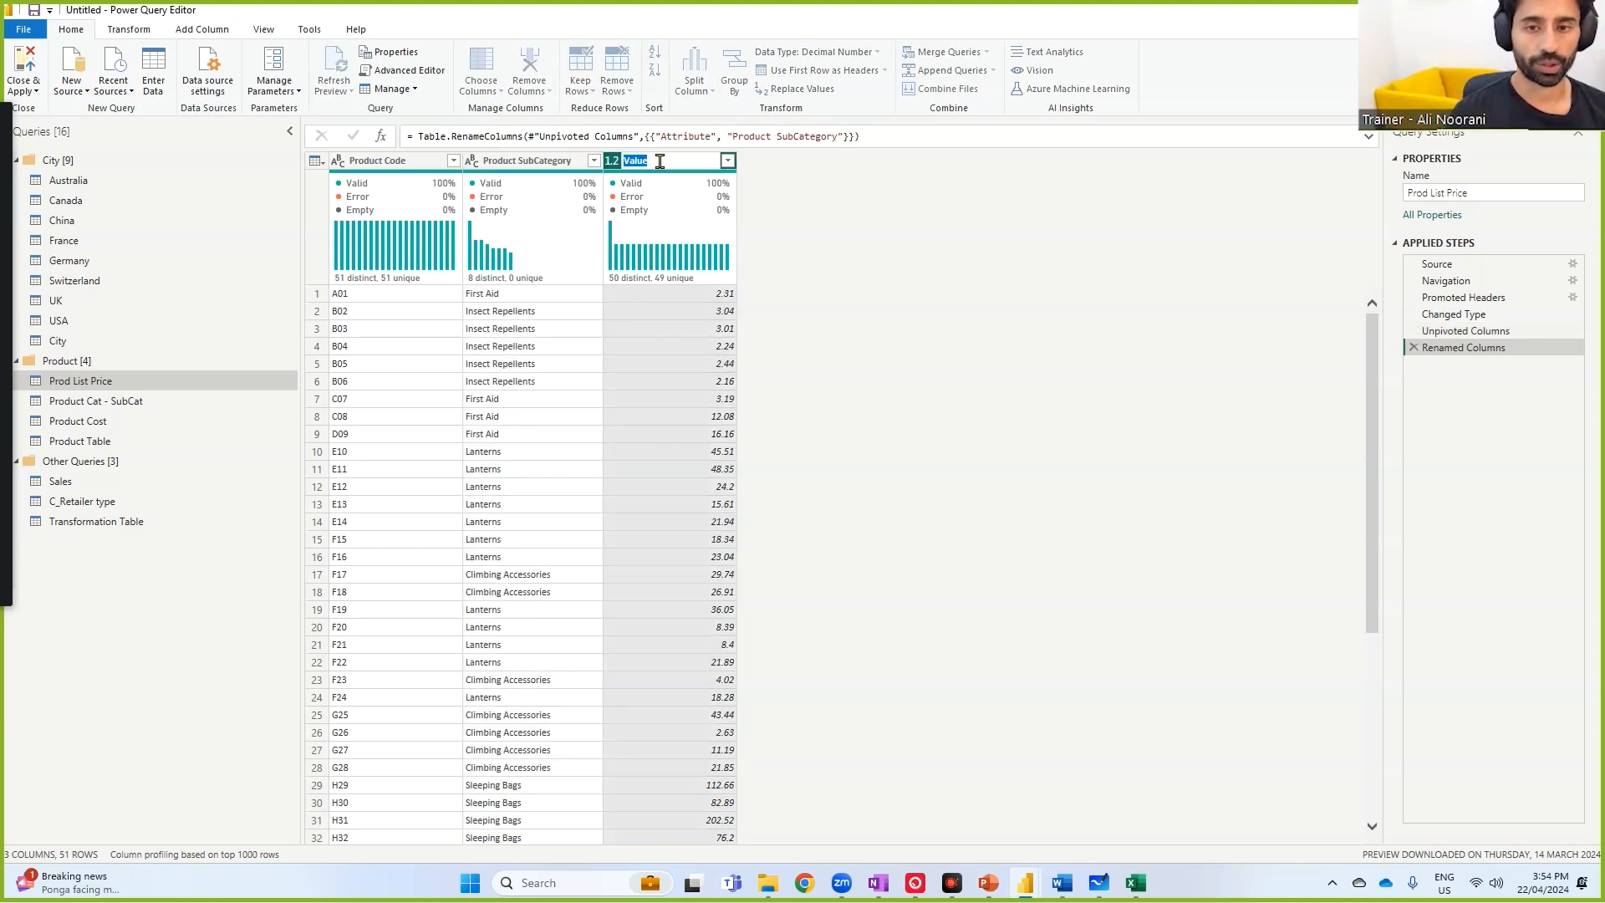
pyautogui.write('List Price')
pyautogui.press('Return')
pyautogui.click(614, 162)
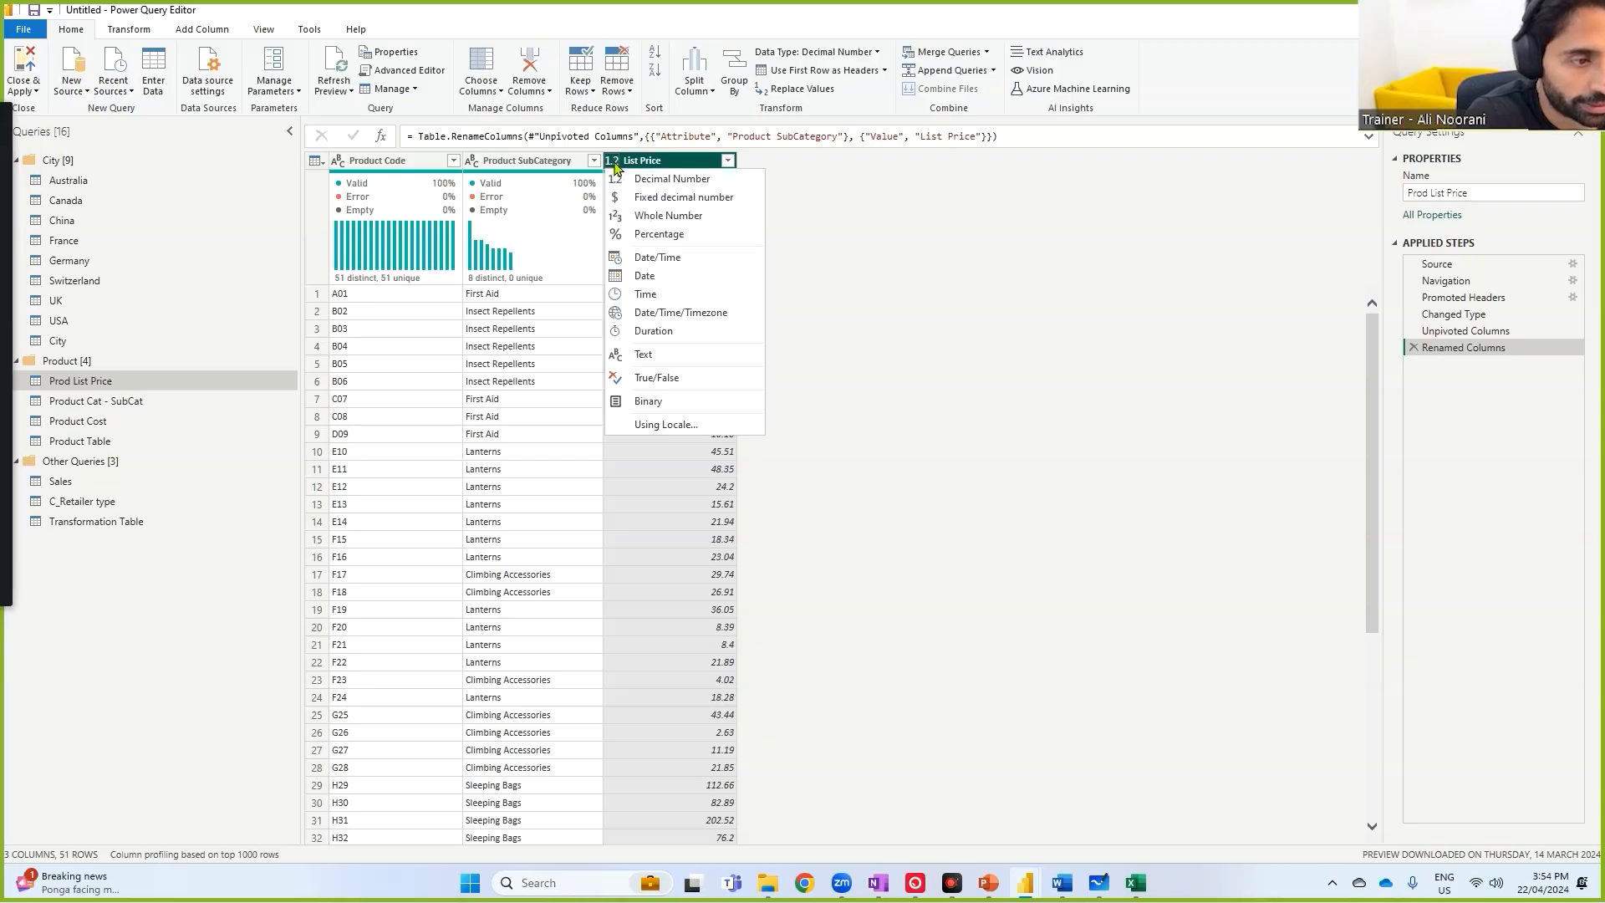
pyautogui.click(680, 197)
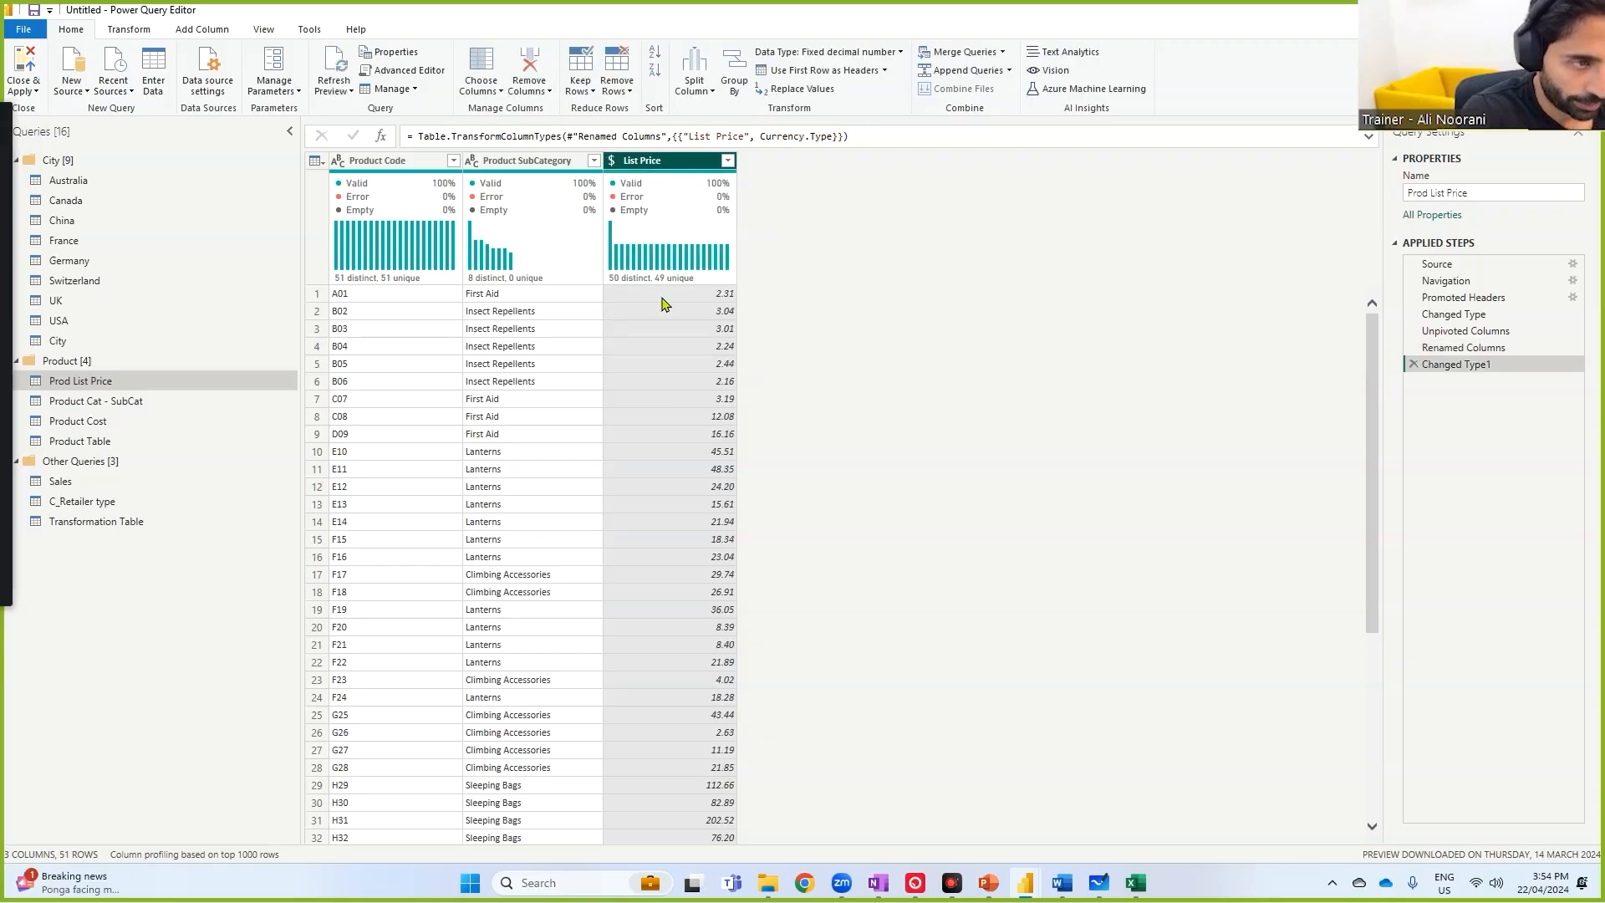
# - Open the C_Retailer type query and write blue screen annotations reading "upstream" and, below it, "downstream"
pyautogui.click(81, 502)
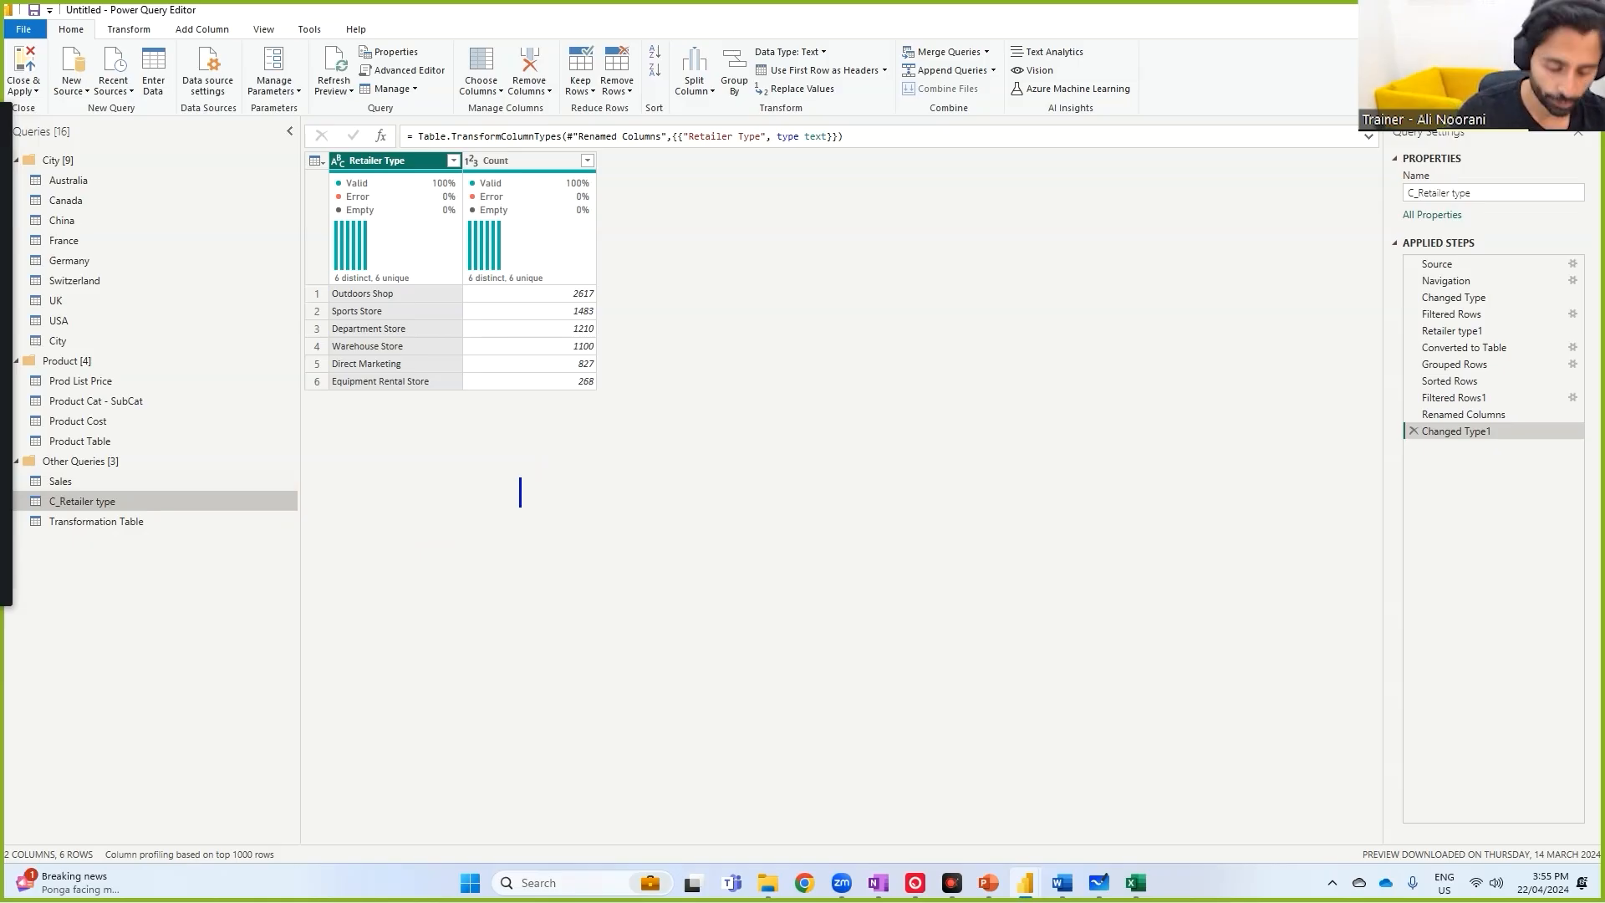
pyautogui.write('upstream')
pyautogui.press('Return')
pyautogui.press('Return')
pyautogui.write('down')
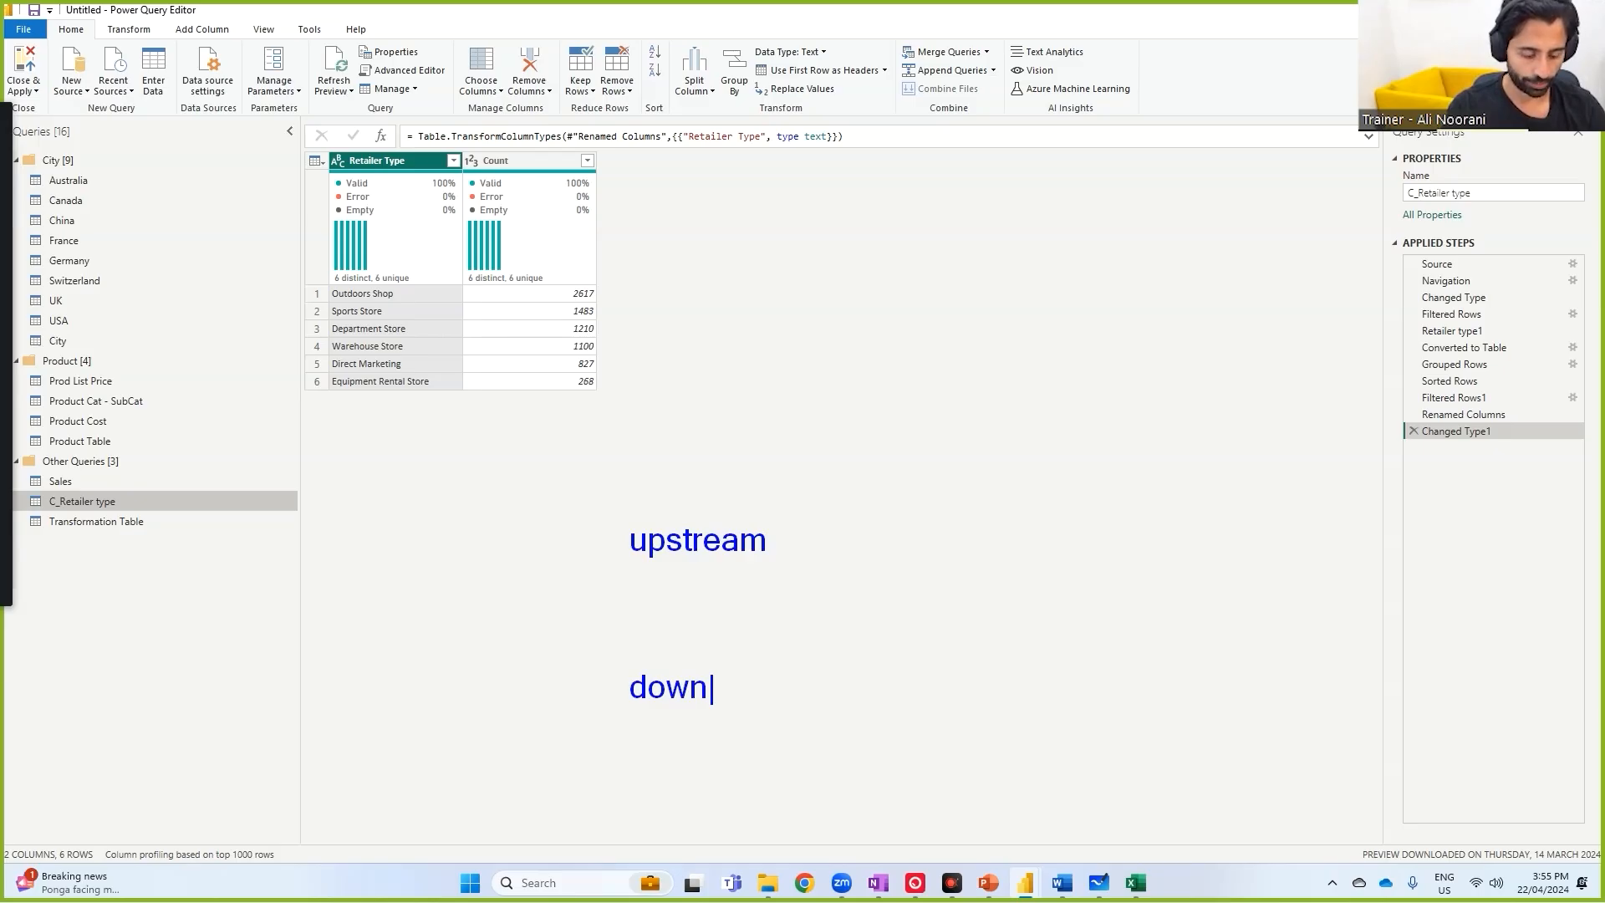
pyautogui.write('stream')
# - Write red annotations "power query" and "data modeling" beside "upstream", and "data viz" beside "downstream"
pyautogui.click(885, 516)
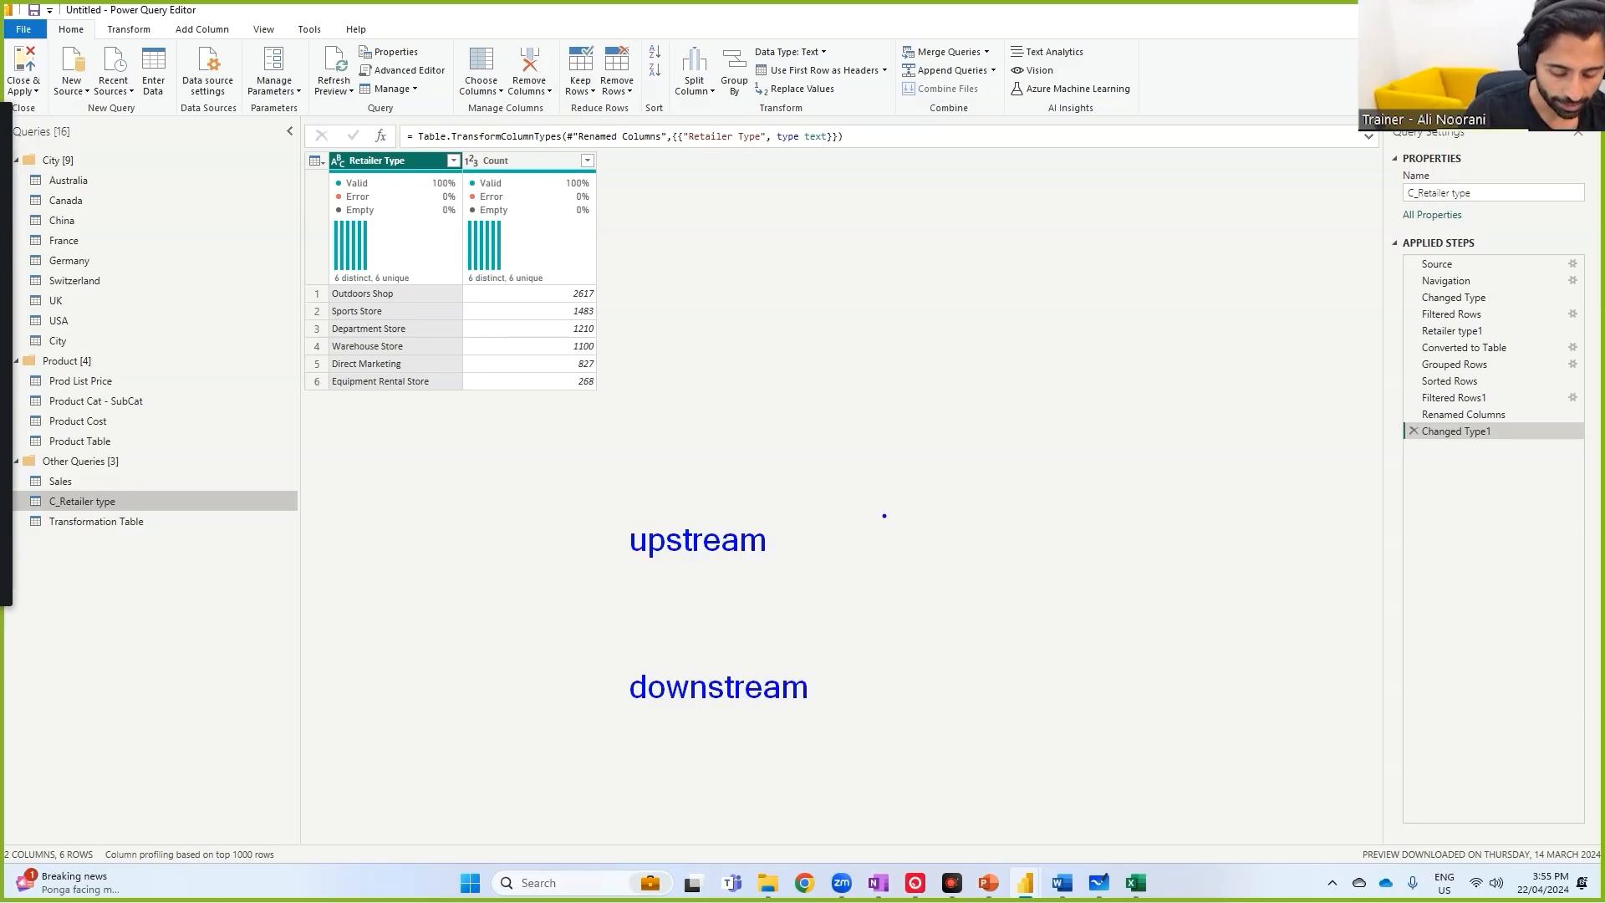
pyautogui.press('r')
pyautogui.press('t')
pyautogui.click(867, 521)
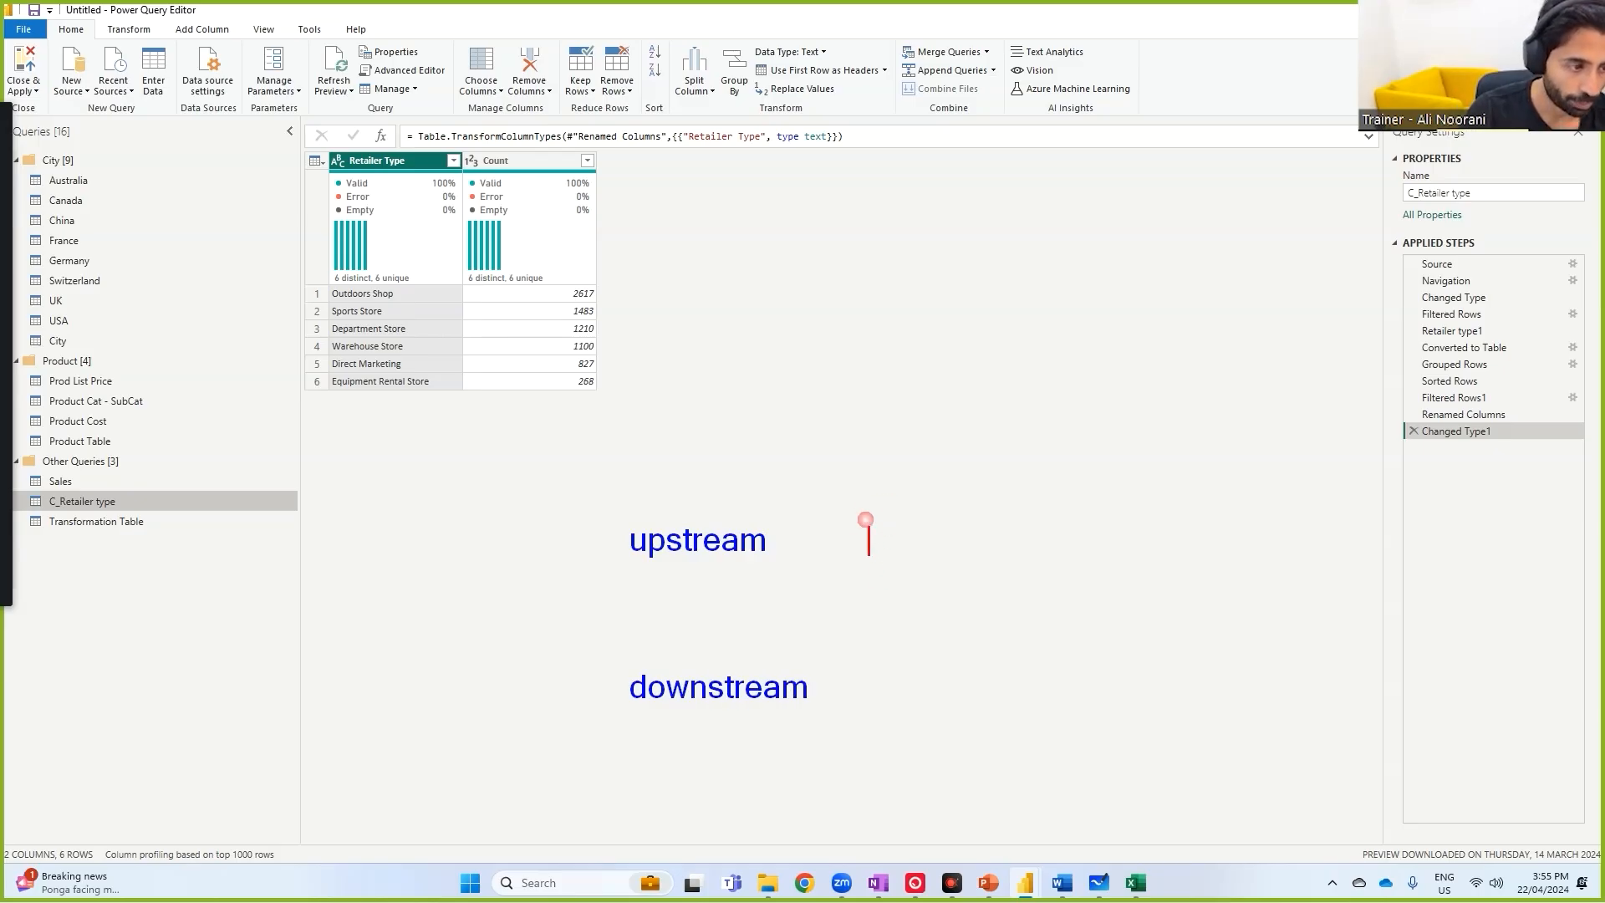
pyautogui.write('power query')
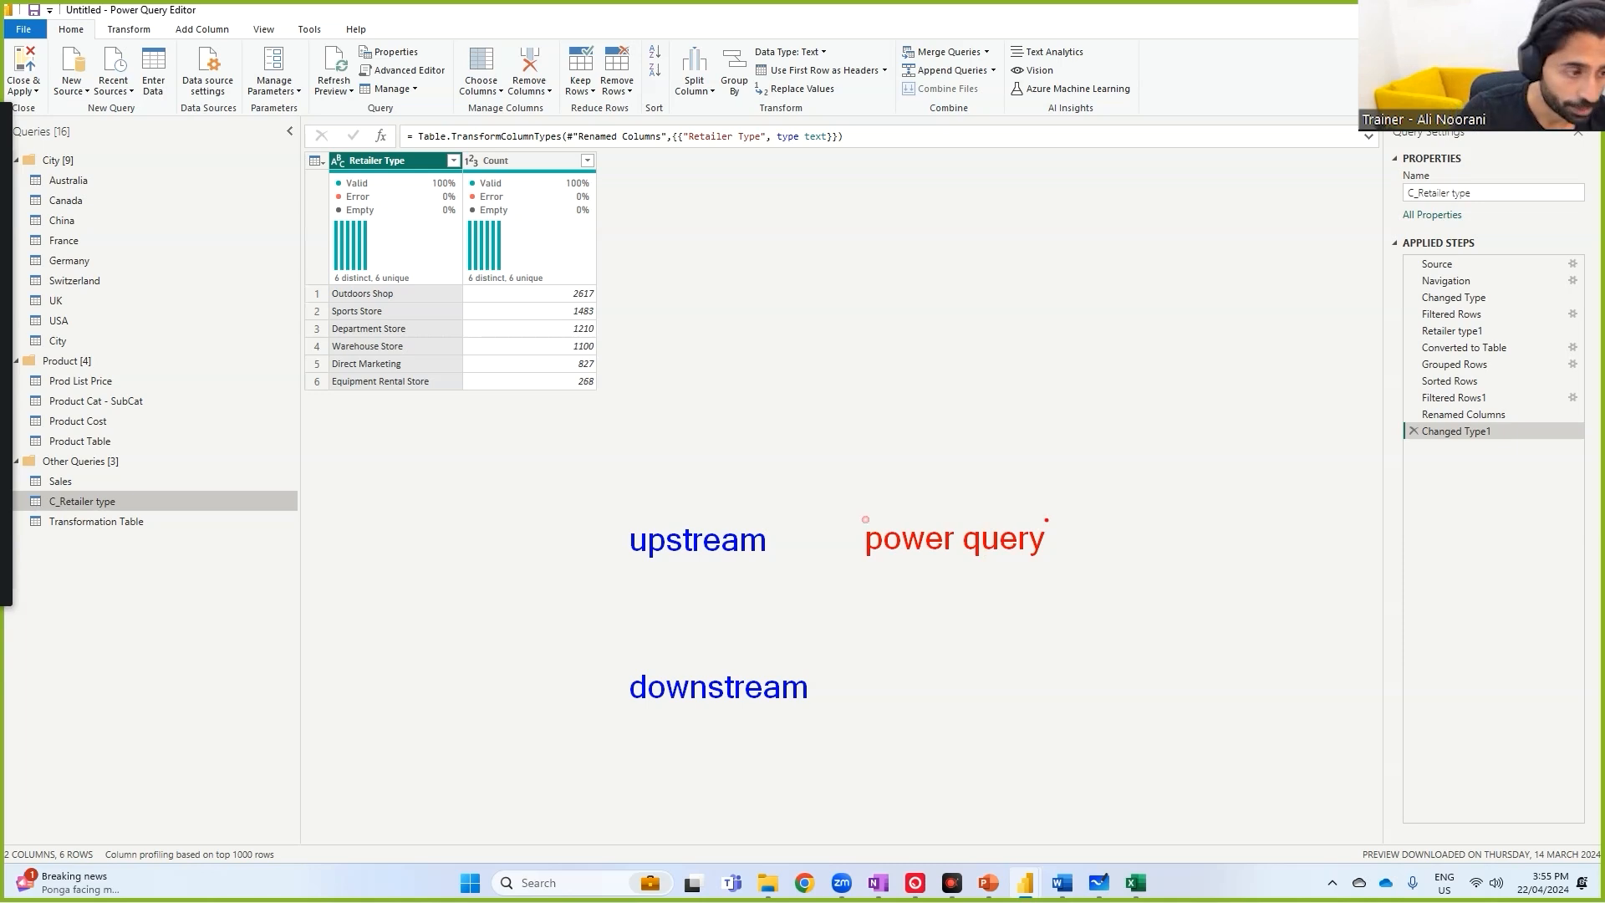
pyautogui.press('Return')
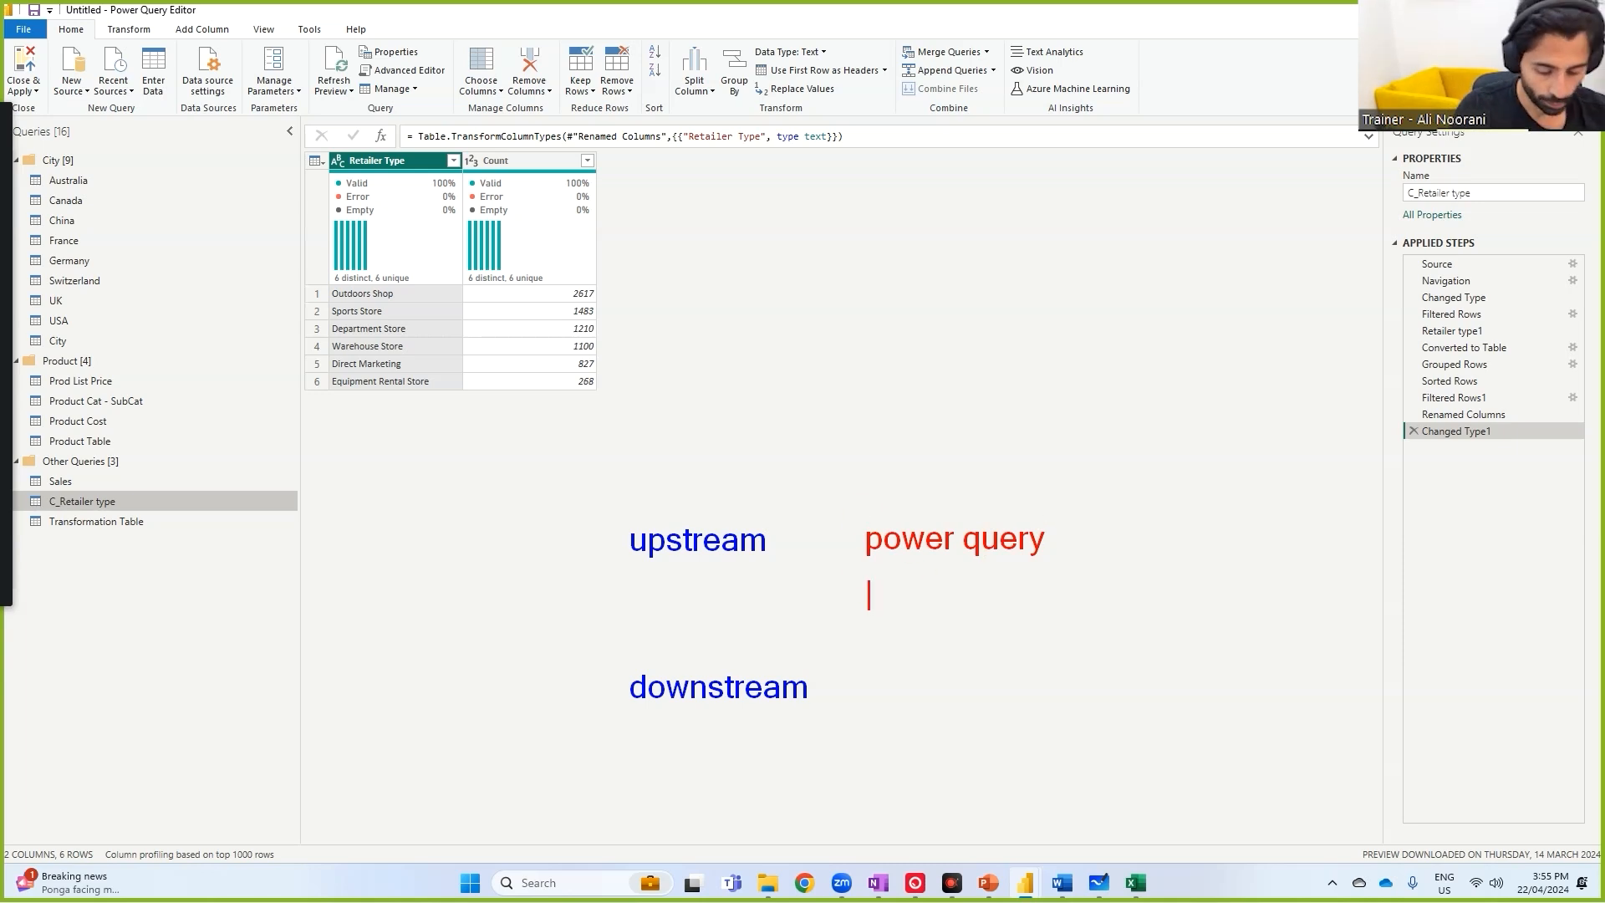
pyautogui.write('data modeling')
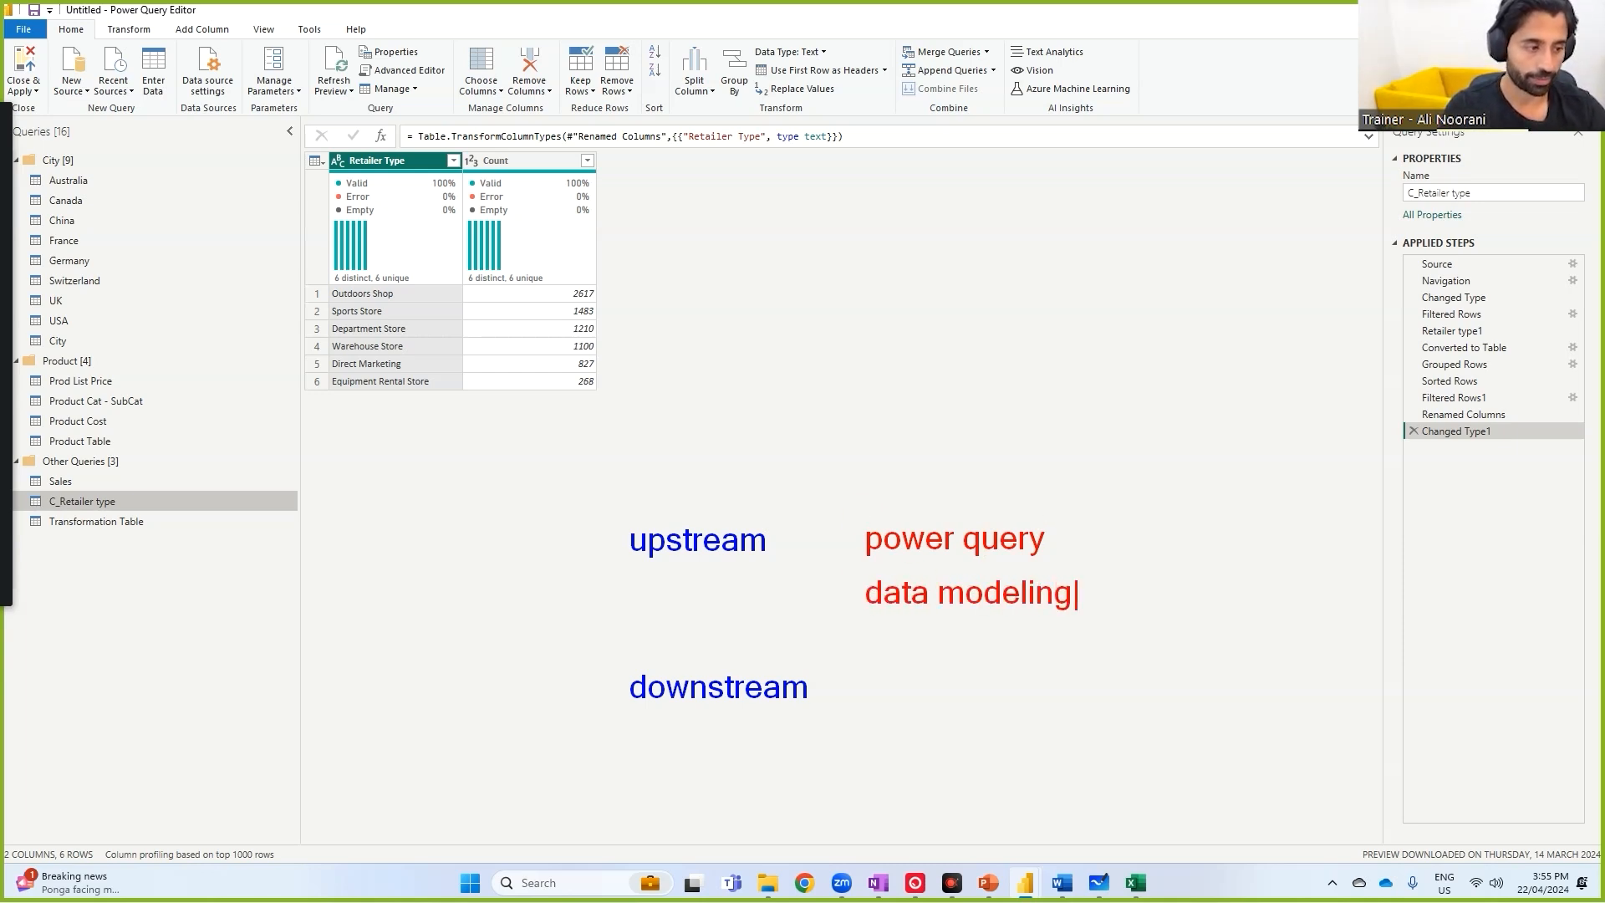
pyautogui.press('Return')
pyautogui.press('Return')
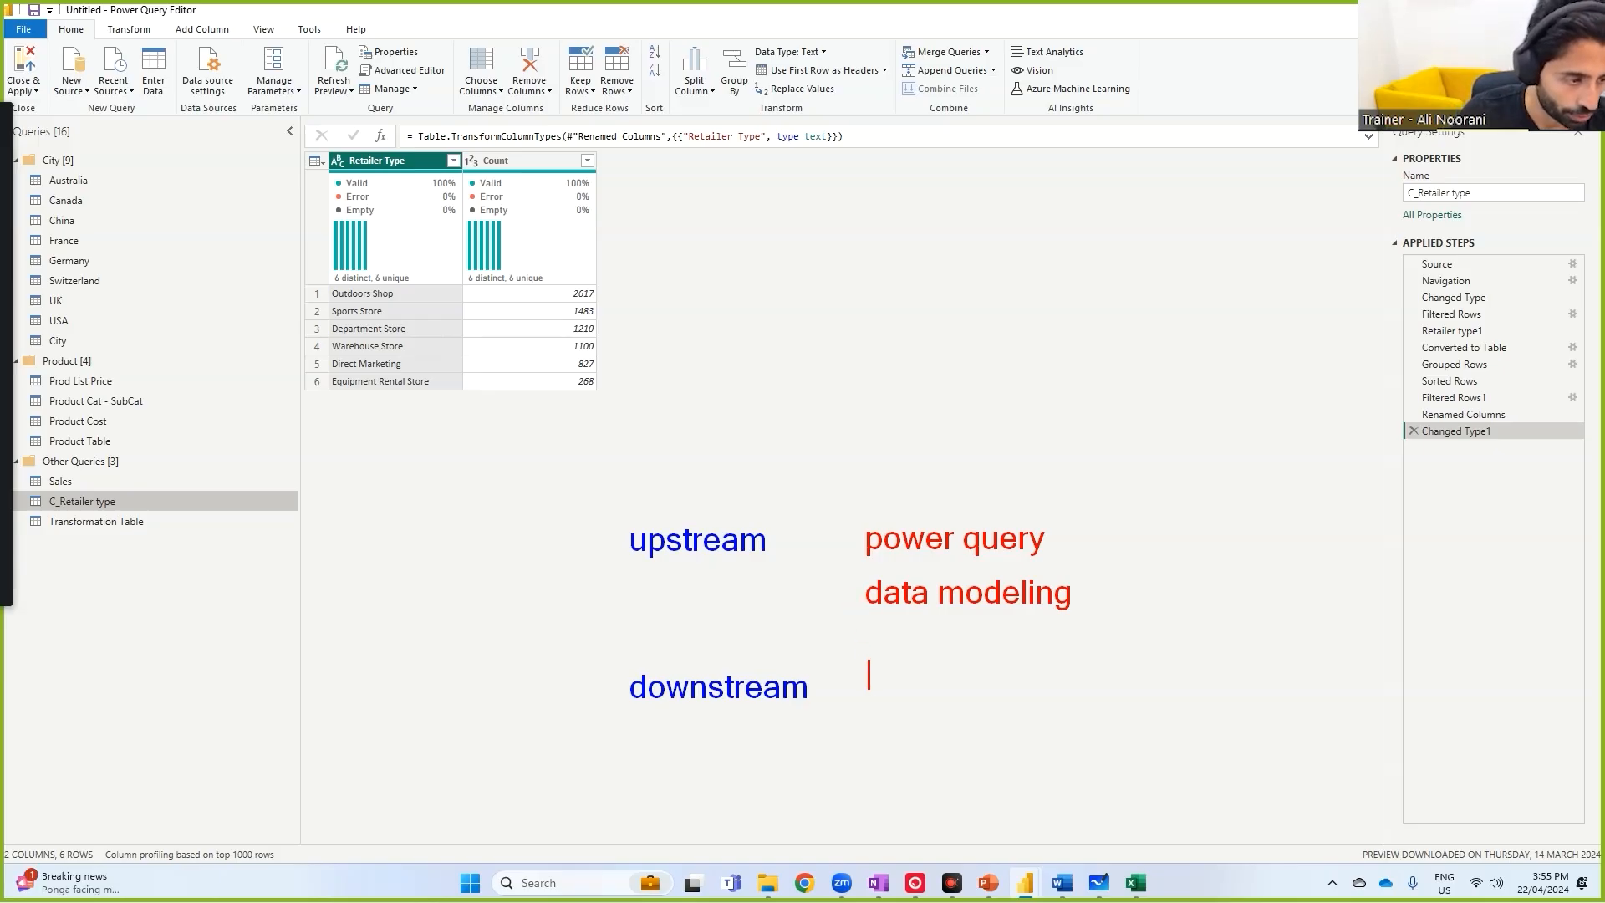
pyautogui.write('data viz')
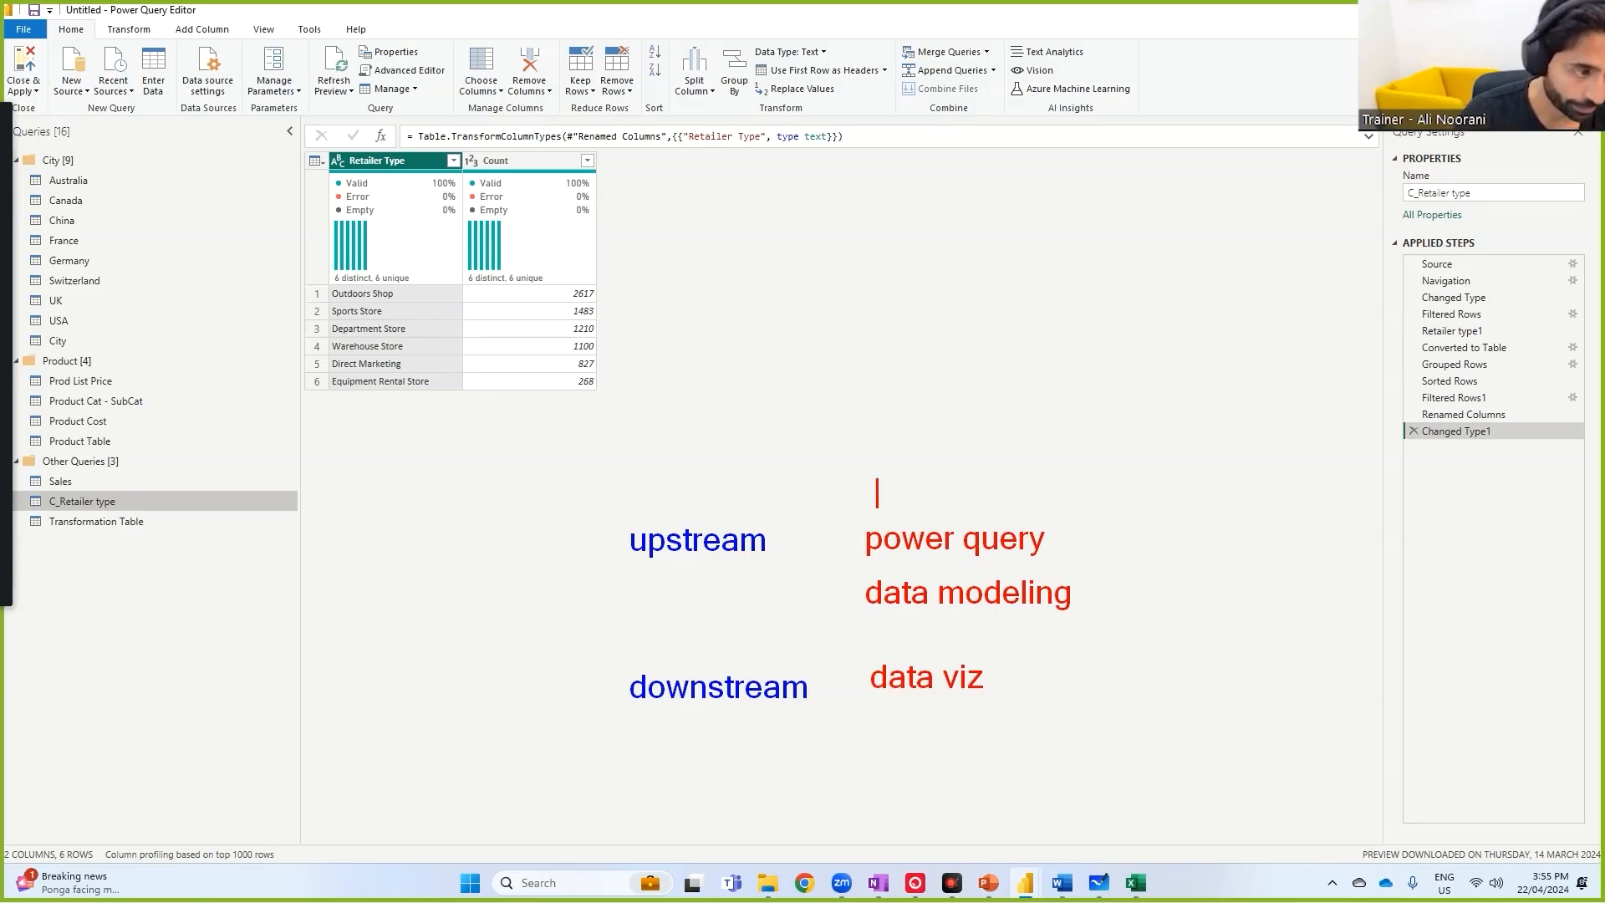
# - Write the red annotation "Data source/SQL/Sharepoint" above "power query"
pyautogui.click(863, 469)
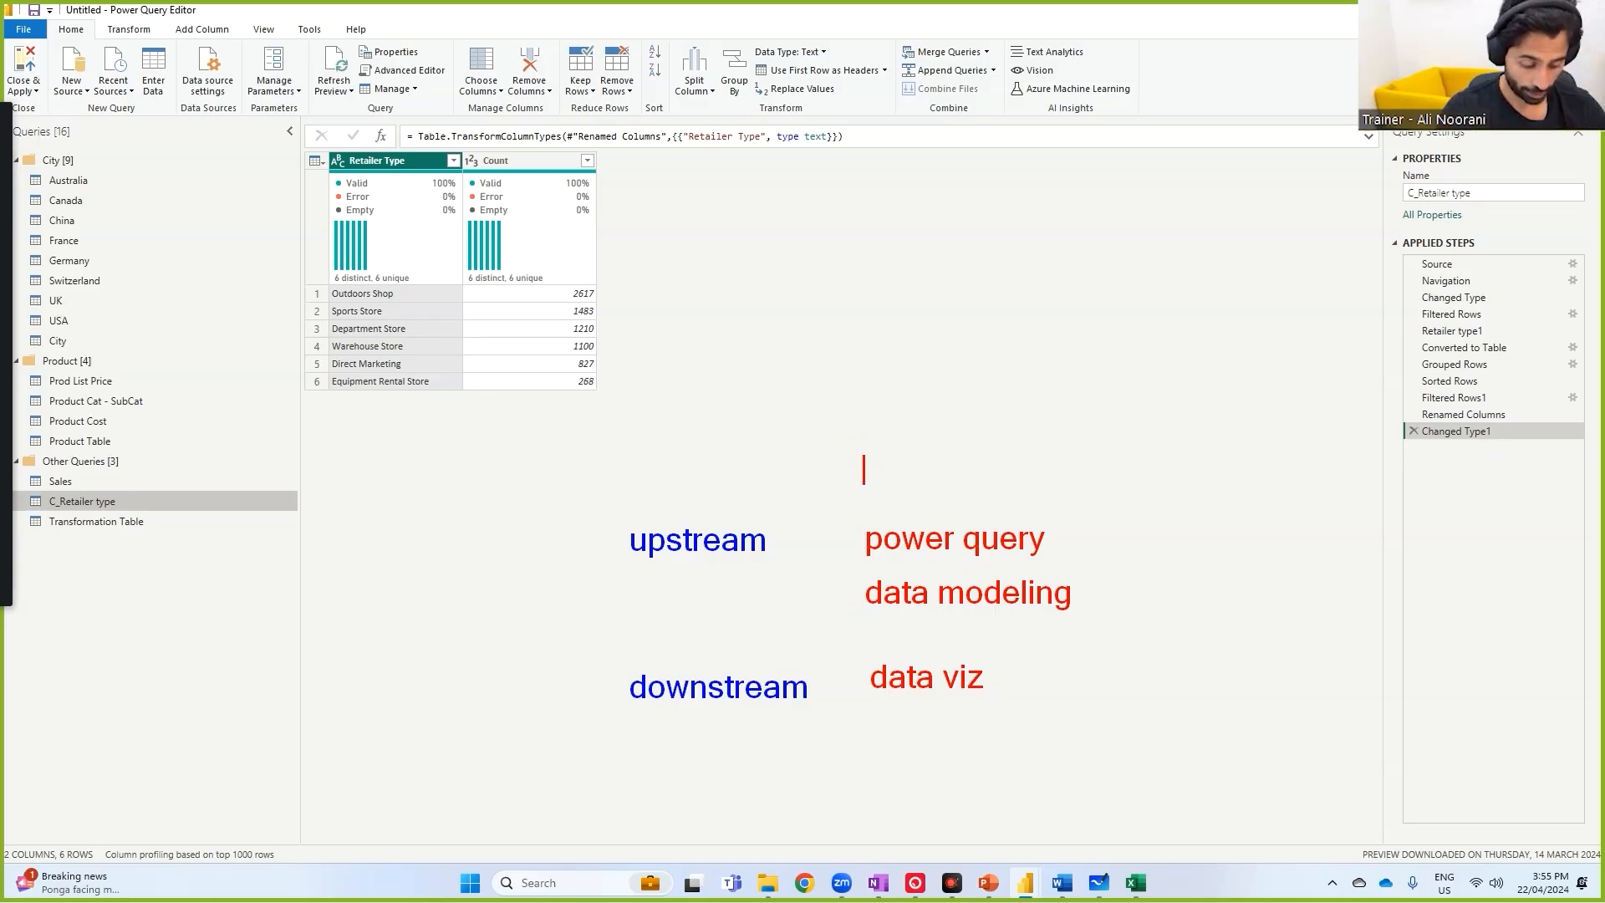
pyautogui.write('Data source')
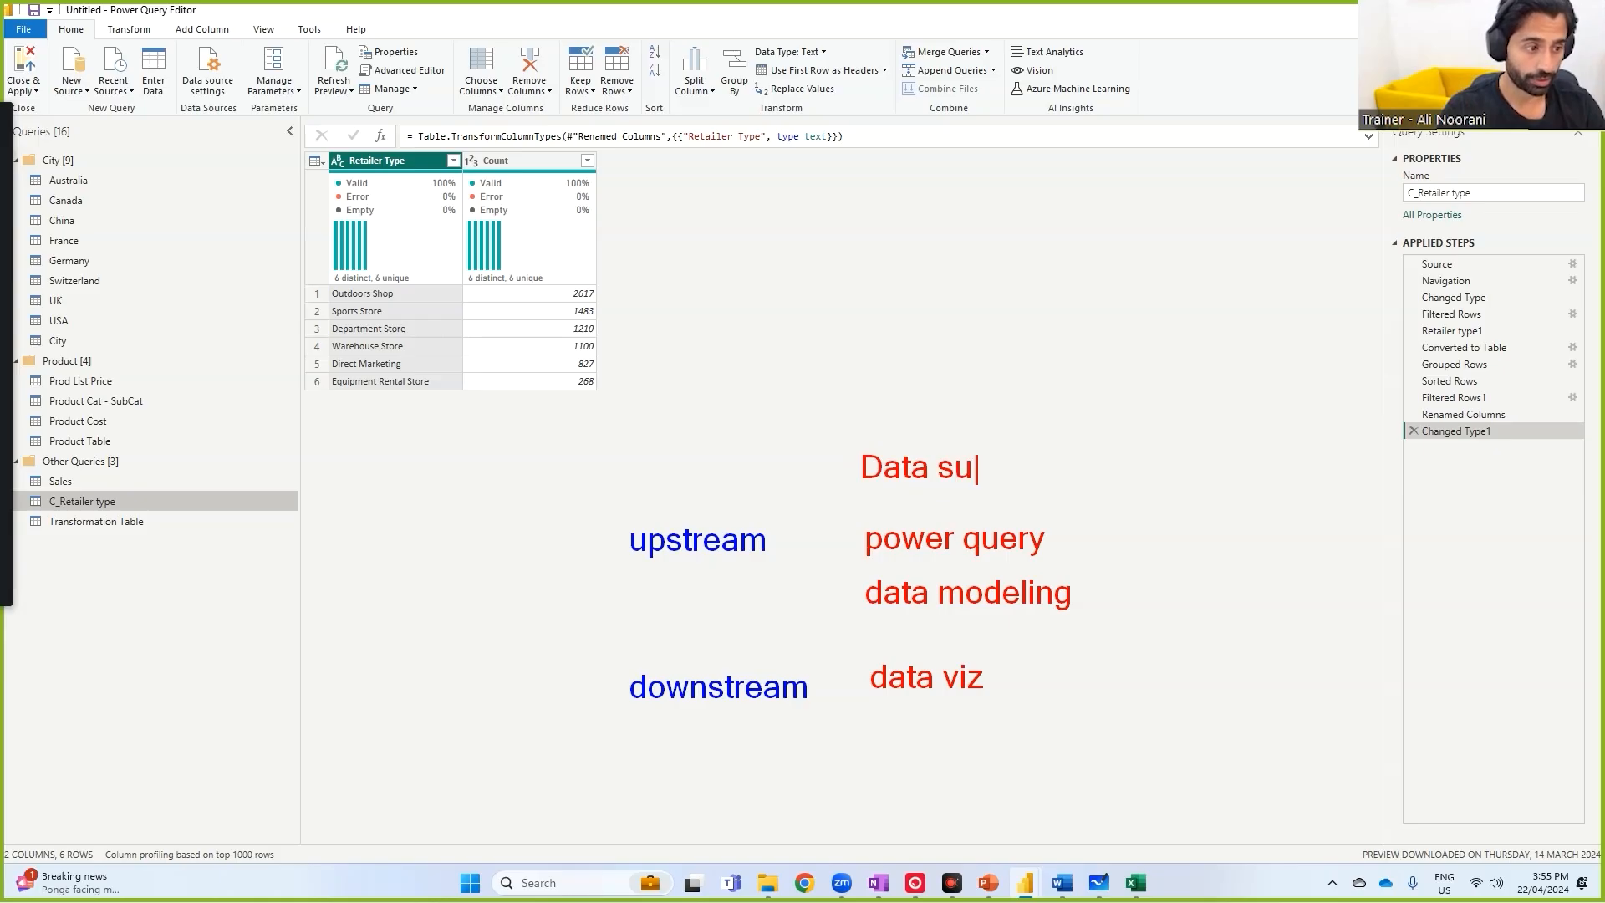
pyautogui.write('/SQL/Sharepoint')
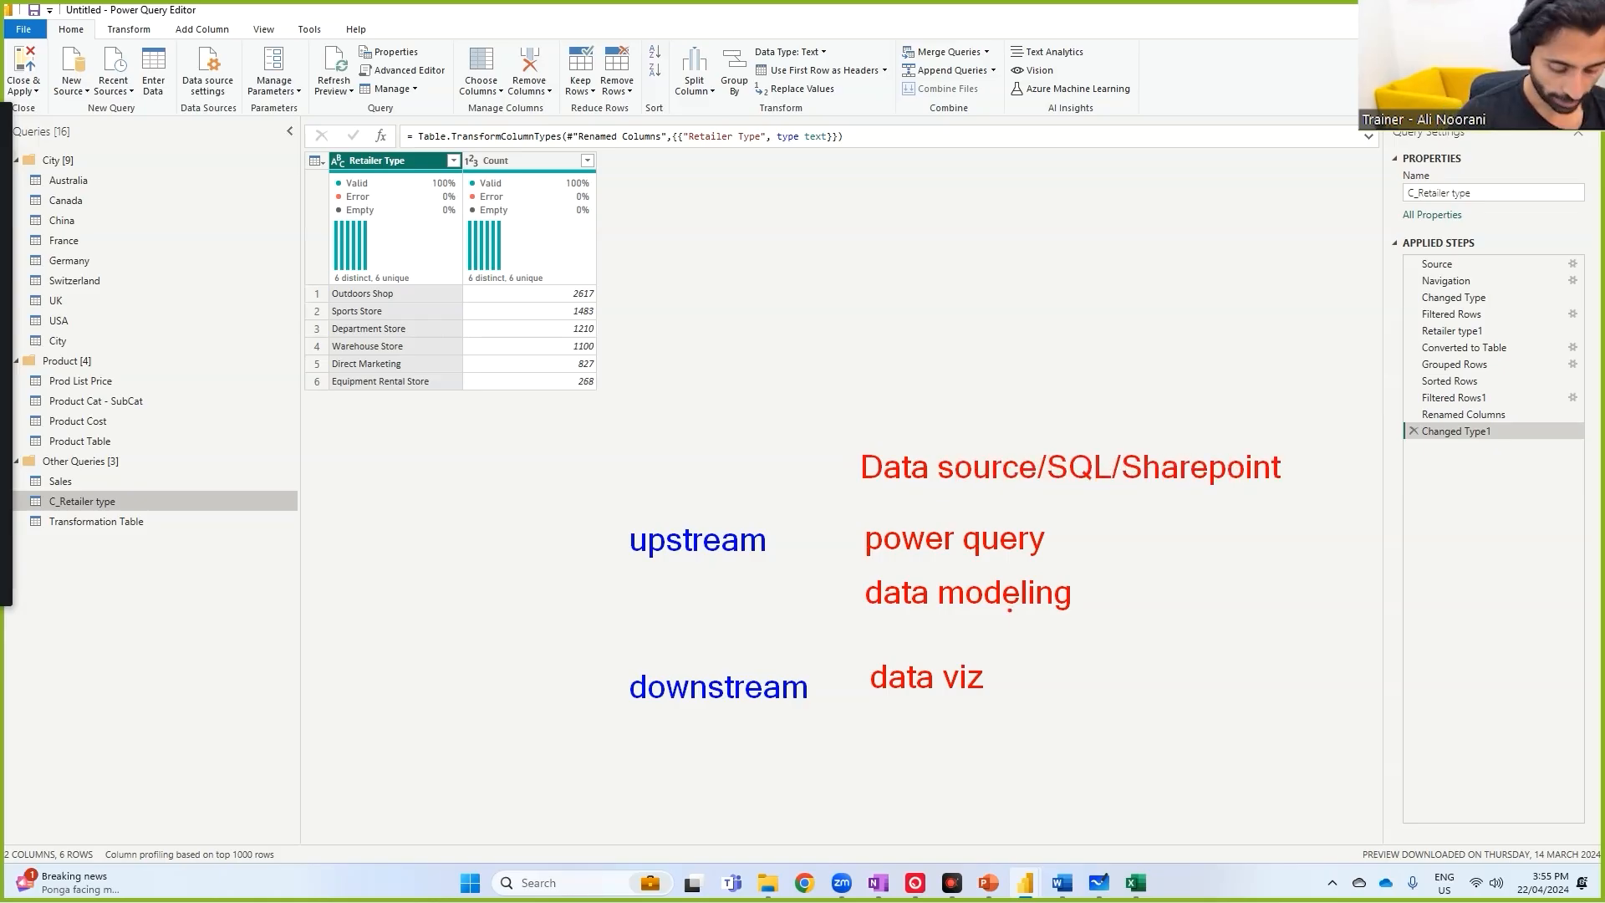
# - Write the green annotation "stop the noise upstream where possible" above the other labels
pyautogui.write('gt')
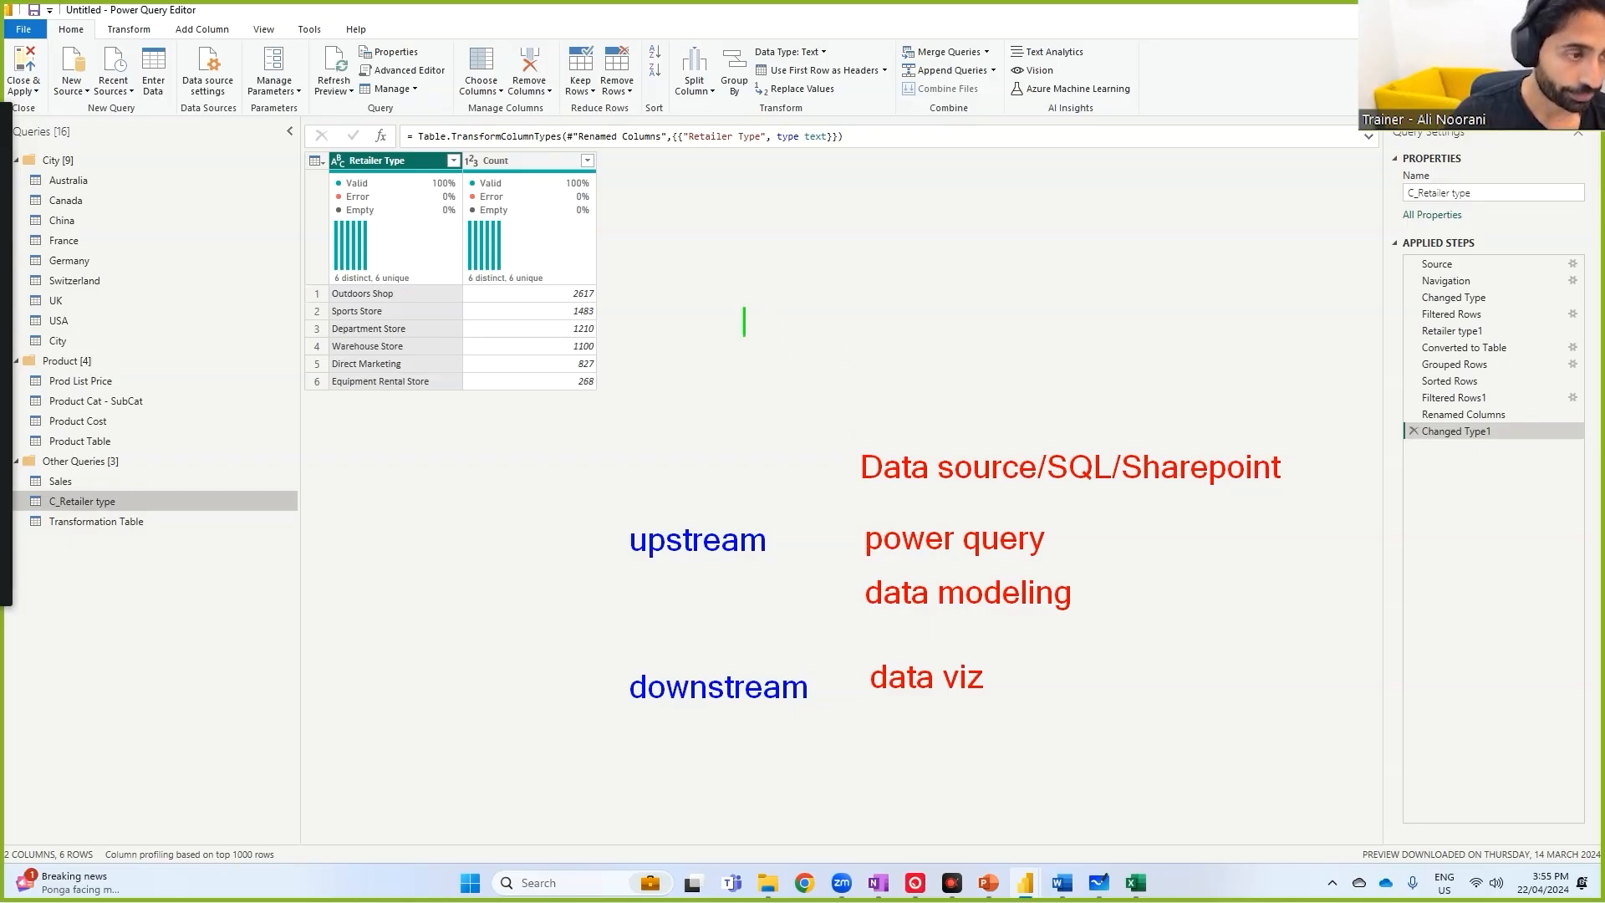
pyautogui.write('stop the noise up')
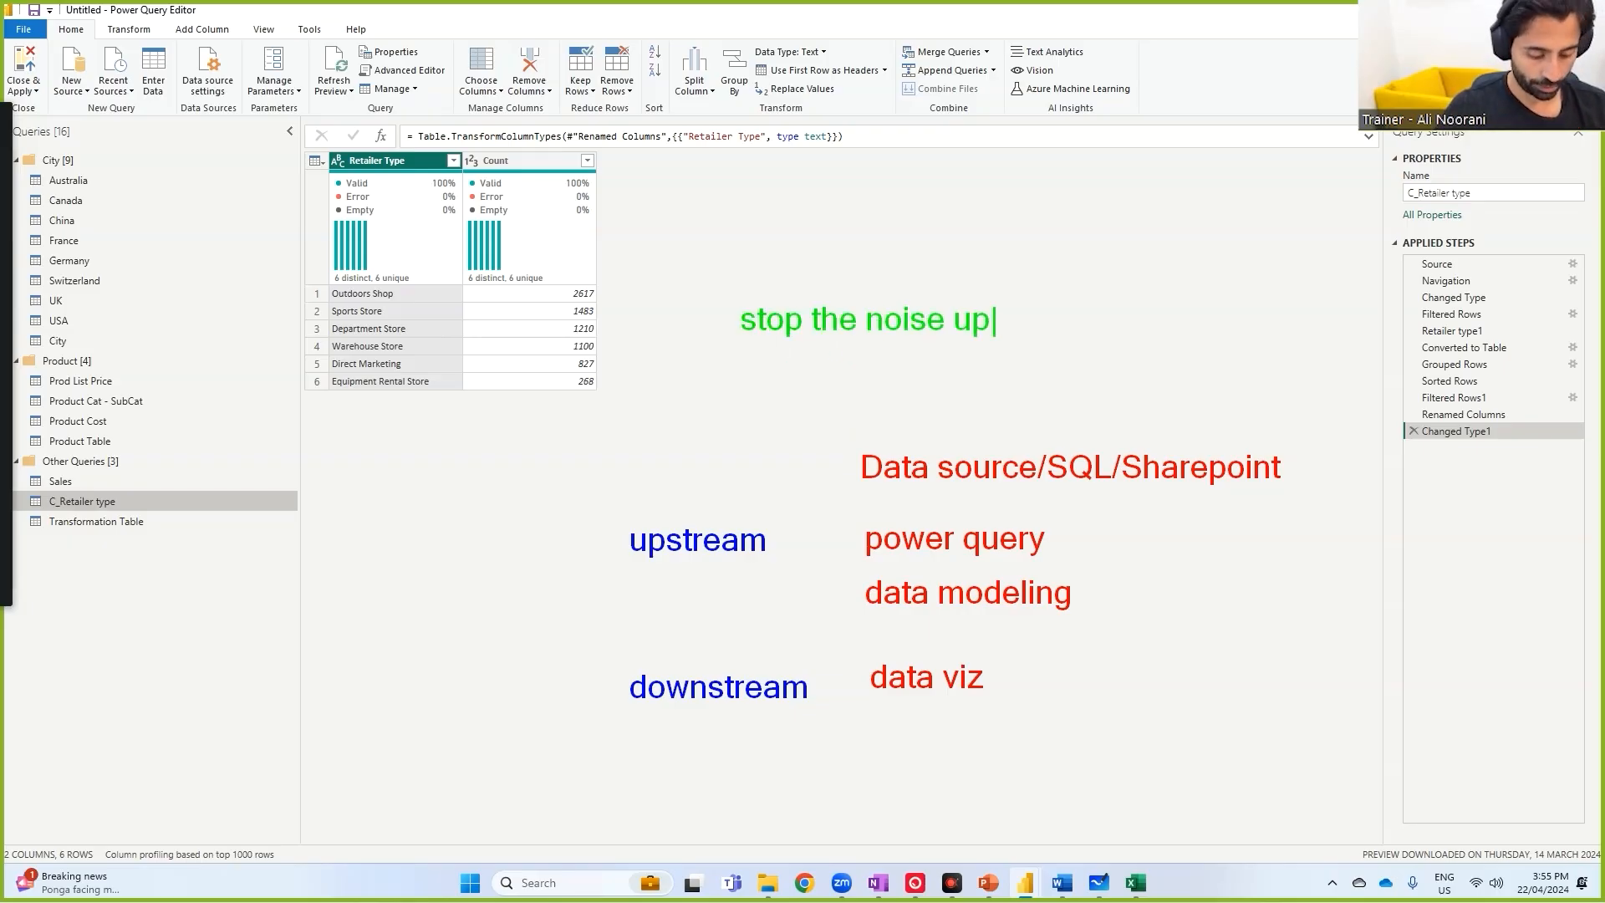
pyautogui.write('stream where possible')
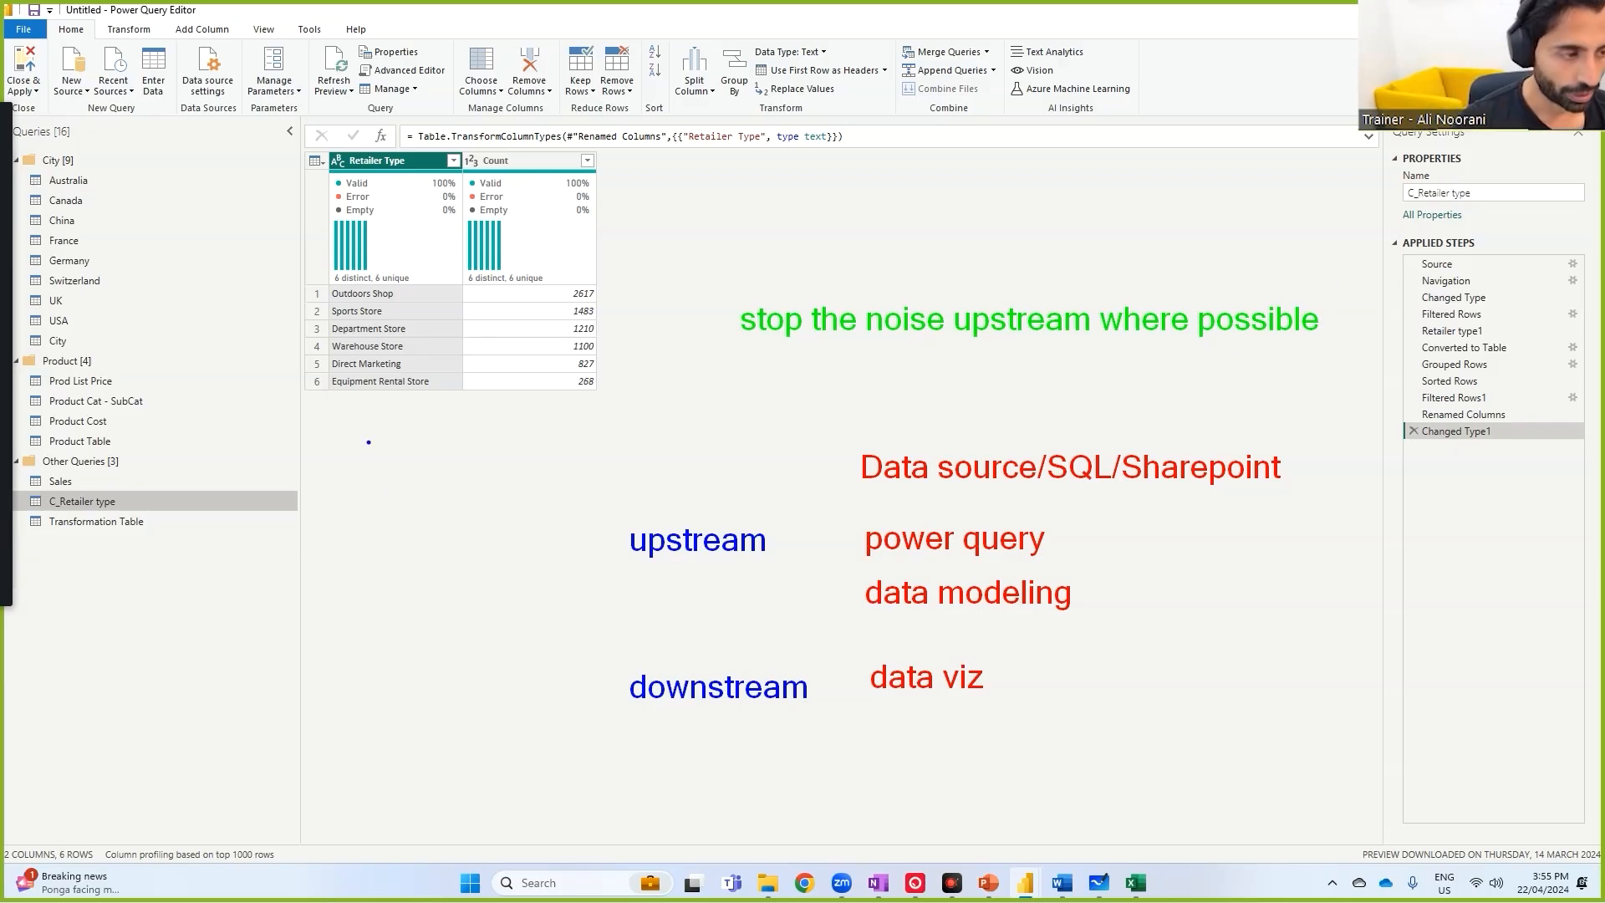
# - Box the query list in blue, draw arrows from "upstream" to it and from it to "data modeling", and clear the annotations
pyautogui.moveTo(206, 379); pyautogui.dragTo(599, 507)
pyautogui.moveTo(209, 395); pyautogui.dragTo(216, 383)
pyautogui.moveTo(17, 142)
pyautogui.mouseDown()
pyautogui.moveTo(73, 527)
pyautogui.moveTo(171, 561)
pyautogui.mouseUp()
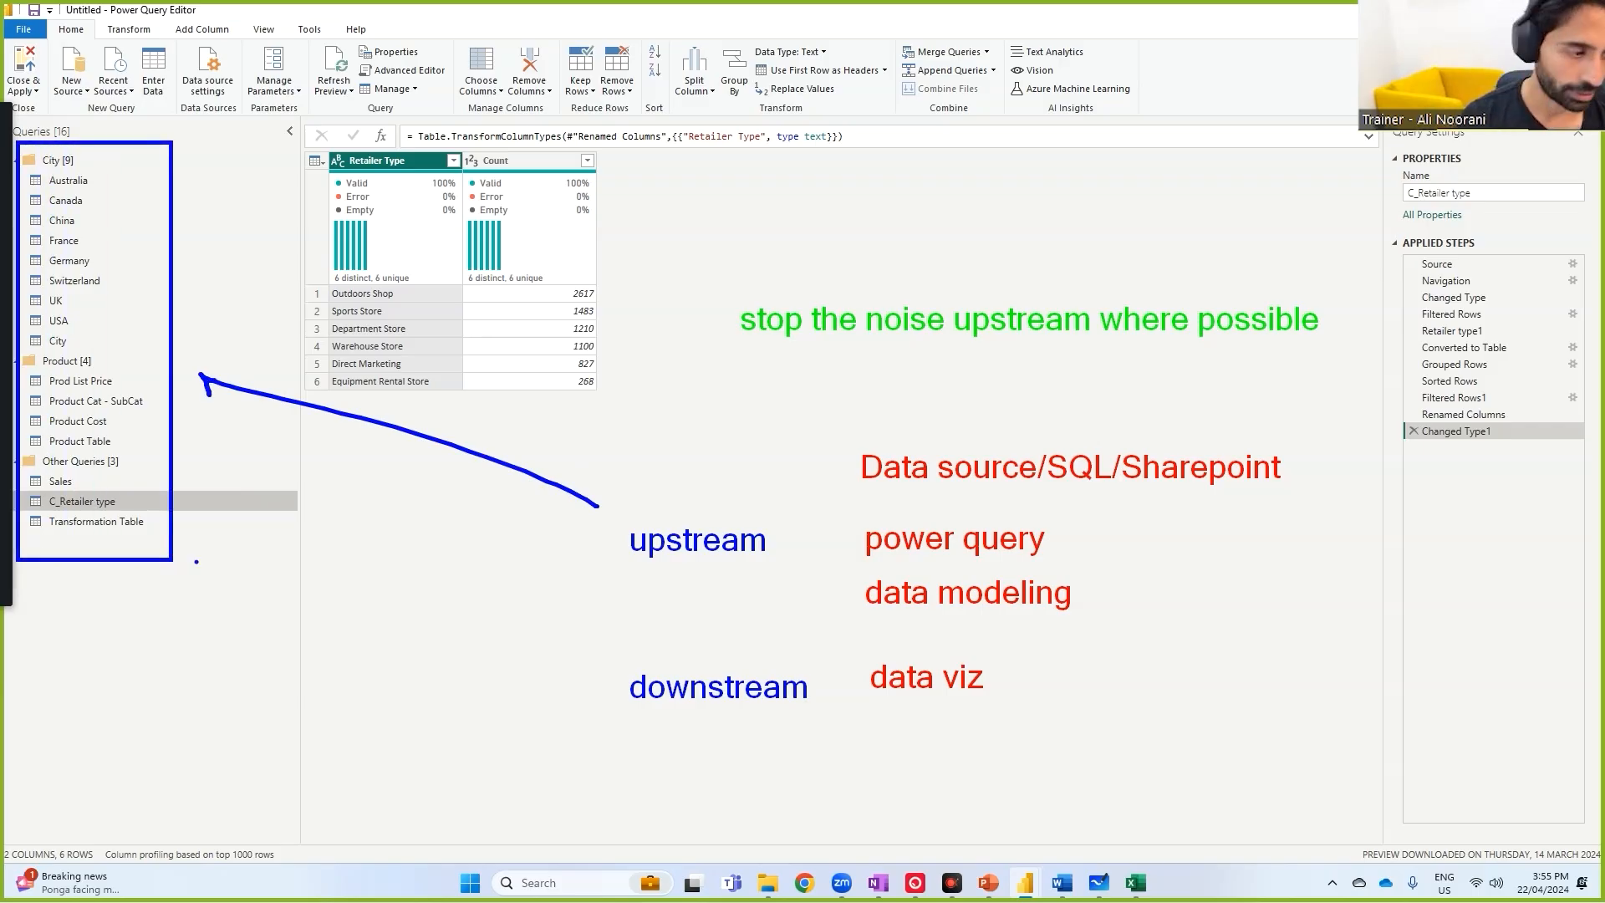
pyautogui.moveTo(191, 489)
pyautogui.mouseDown()
pyautogui.moveTo(449, 605)
pyautogui.moveTo(757, 619)
pyautogui.moveTo(855, 599)
pyautogui.mouseUp()
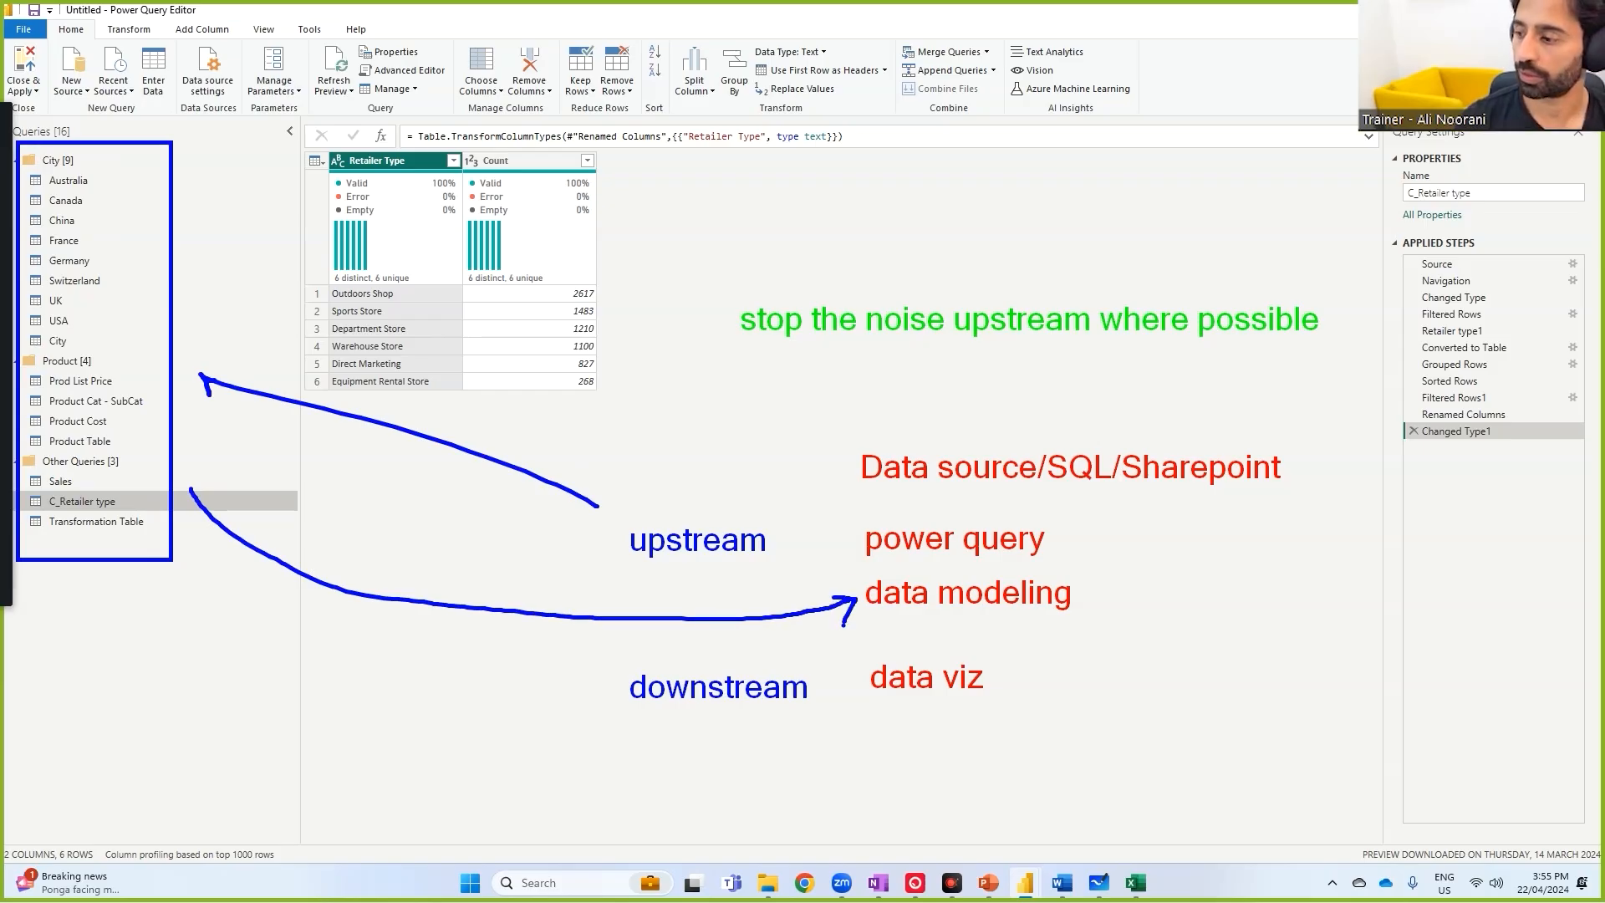
pyautogui.press('Escape')
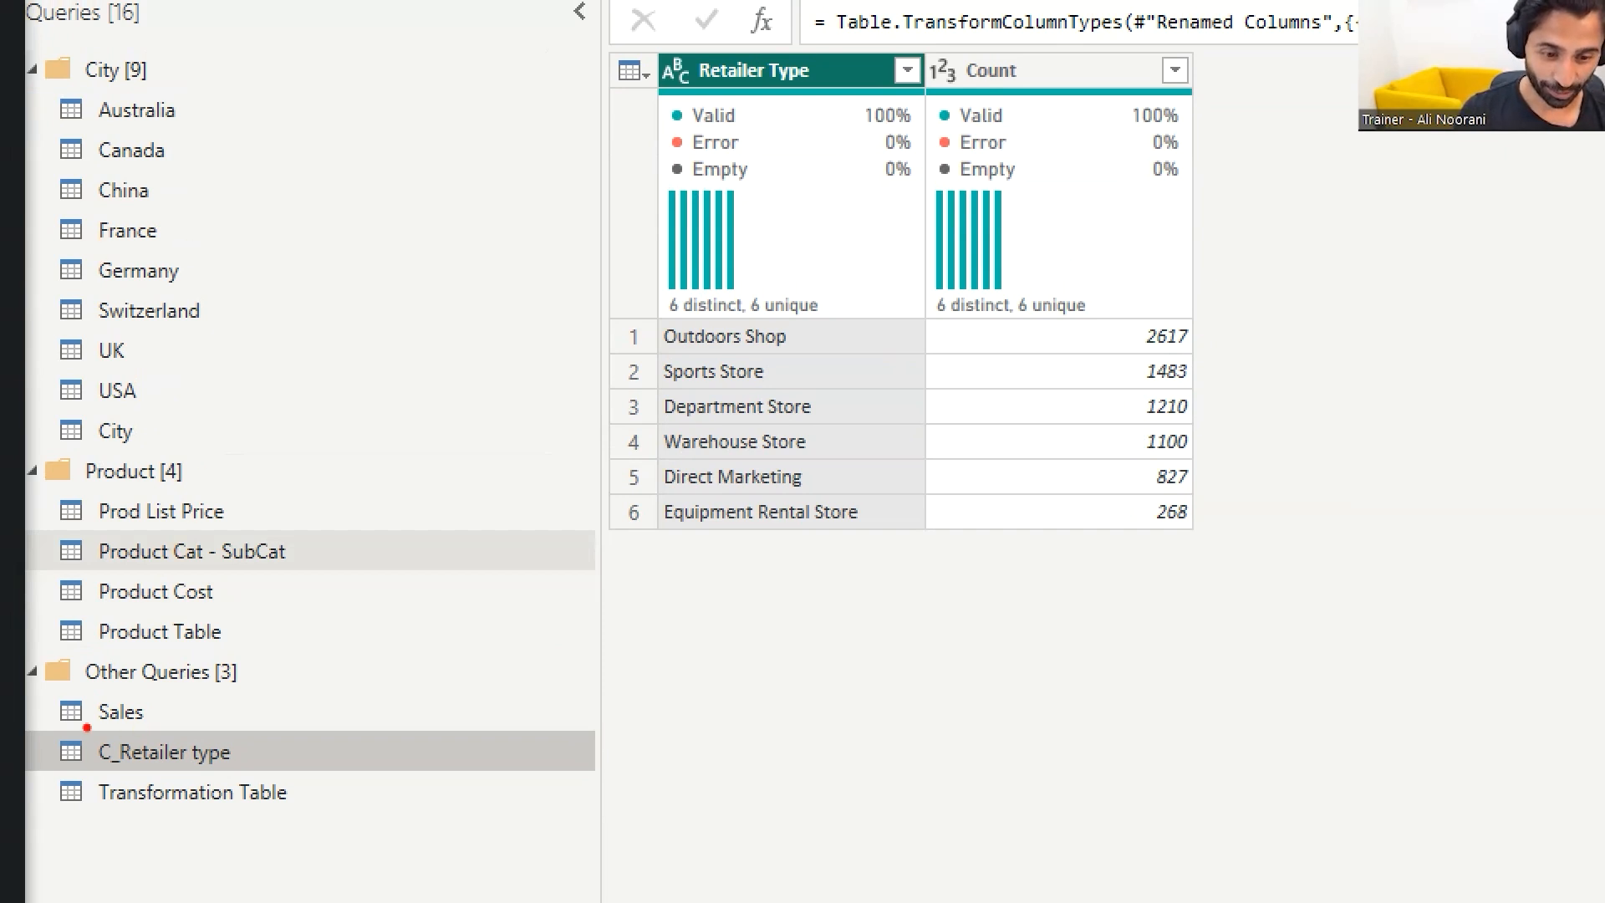
# - Mark the Sales query with a red box and check mark, and the City query with a red box labelled "country col"
pyautogui.moveTo(46, 690)
pyautogui.mouseDown()
pyautogui.moveTo(162, 734)
pyautogui.moveTo(227, 696)
pyautogui.mouseUp()
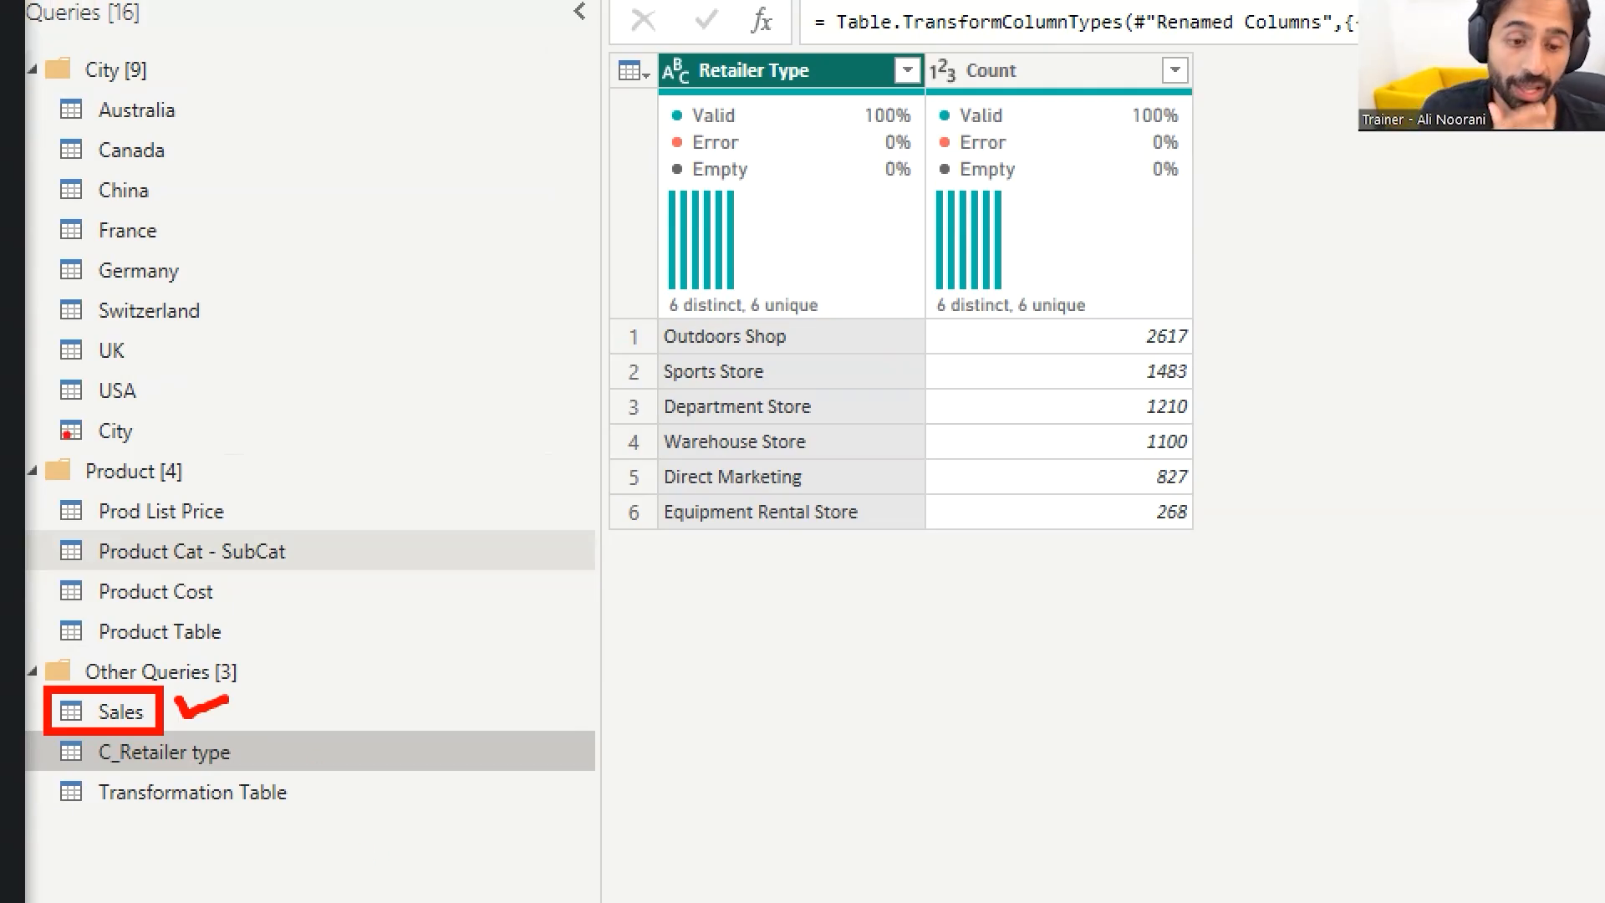
pyautogui.moveTo(42, 406)
pyautogui.mouseDown()
pyautogui.moveTo(44, 436)
pyautogui.moveTo(148, 456)
pyautogui.mouseUp()
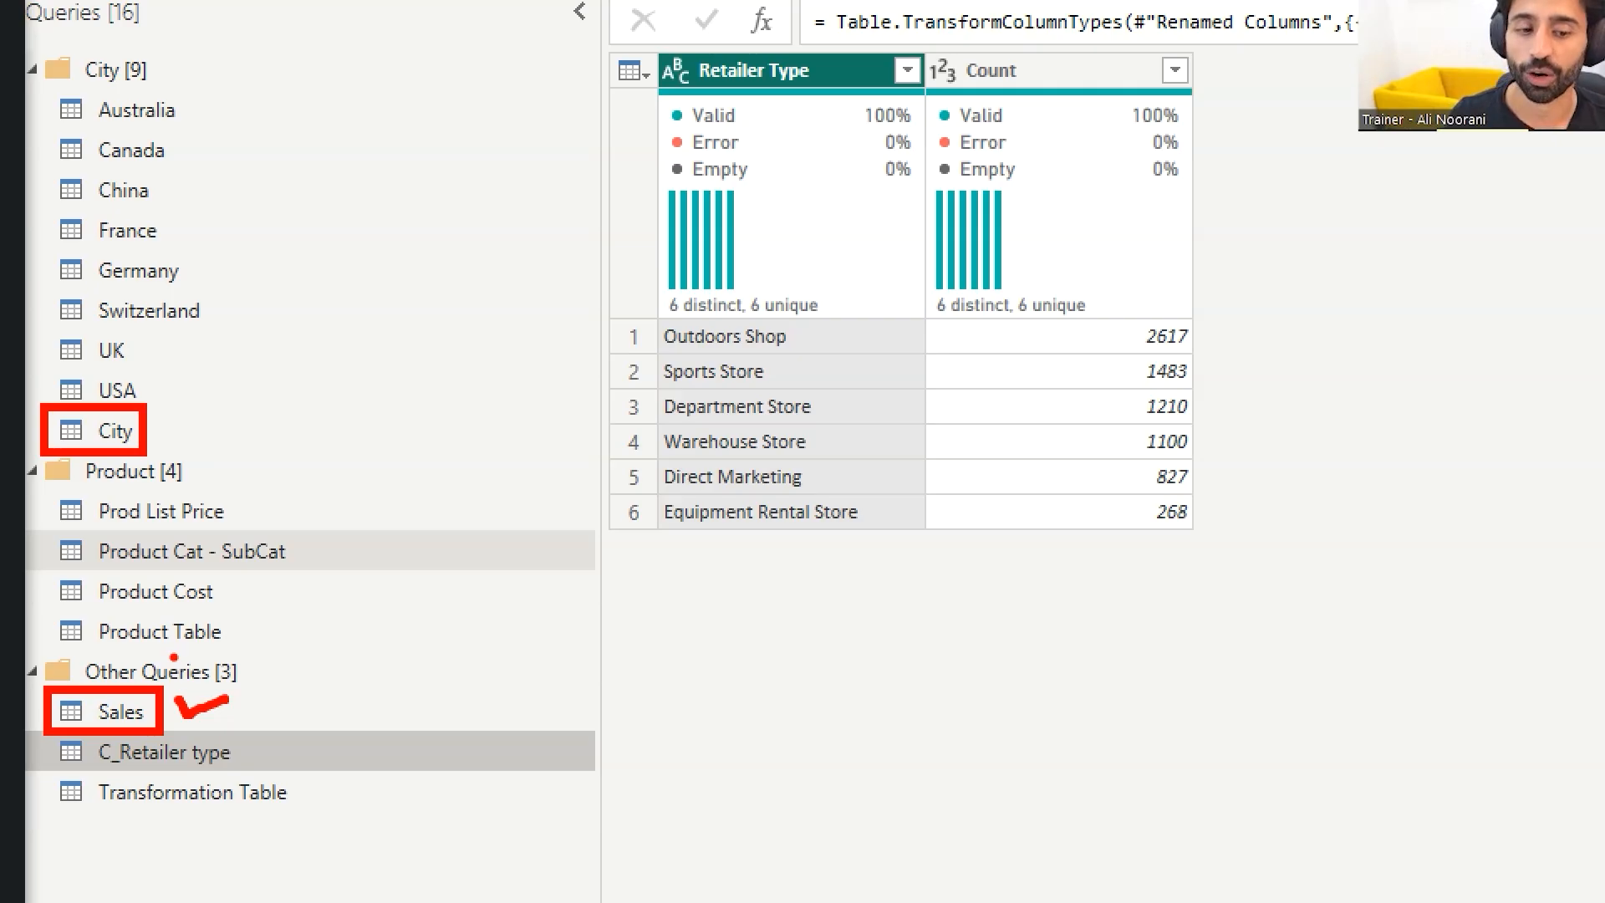
pyautogui.moveTo(167, 387); pyautogui.dragTo(171, 443)
pyautogui.write('country')
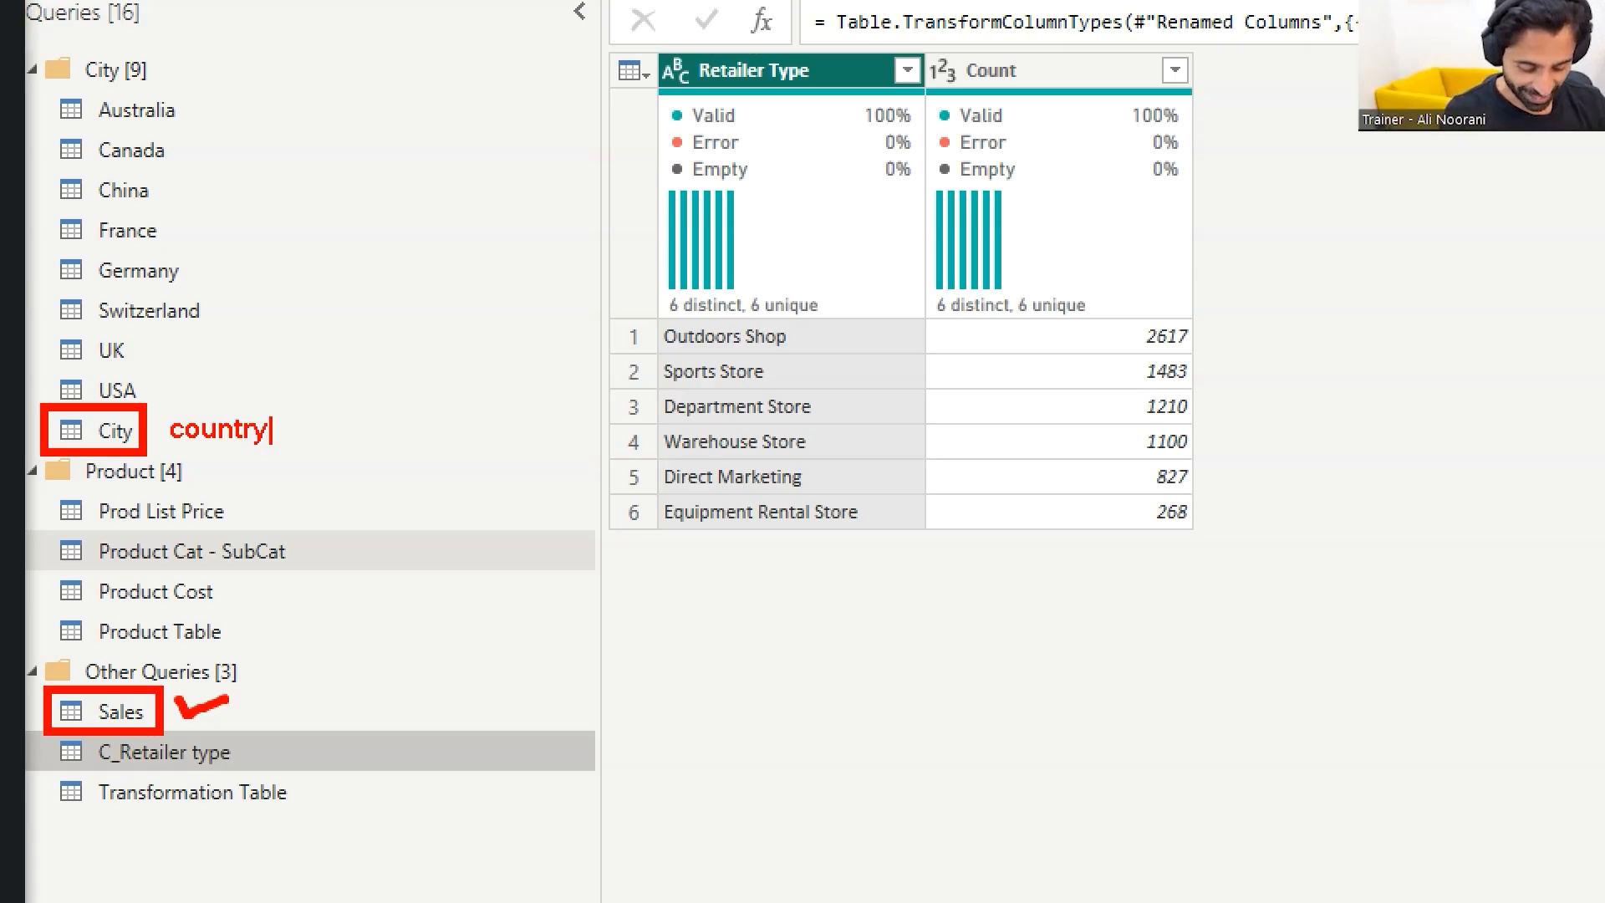
pyautogui.write(' col')
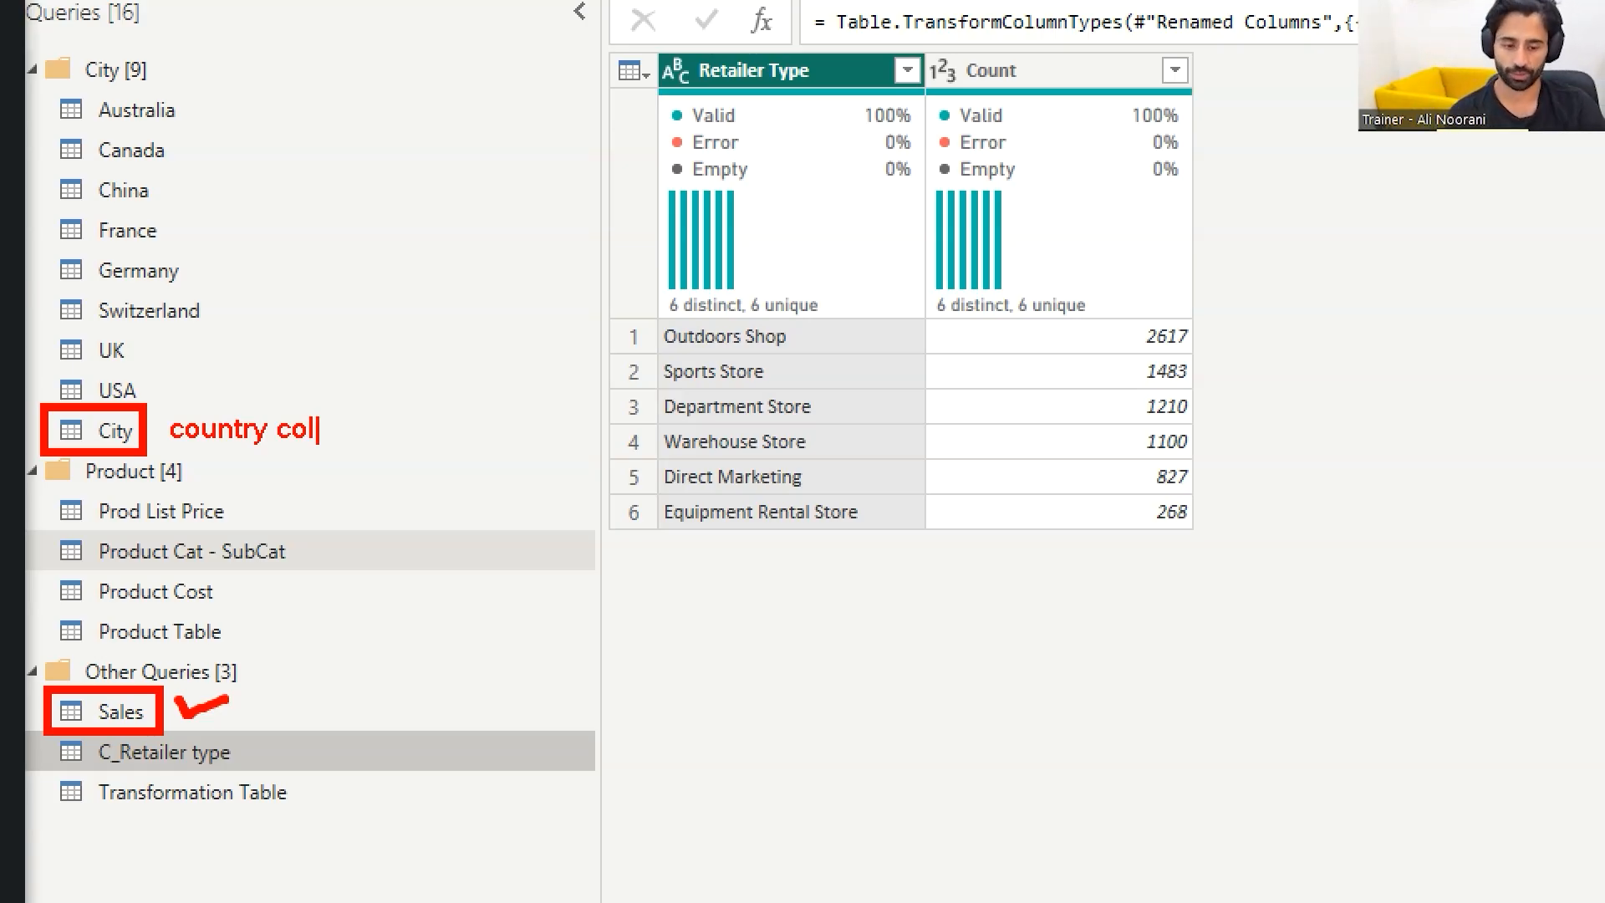
pyautogui.press('Escape')
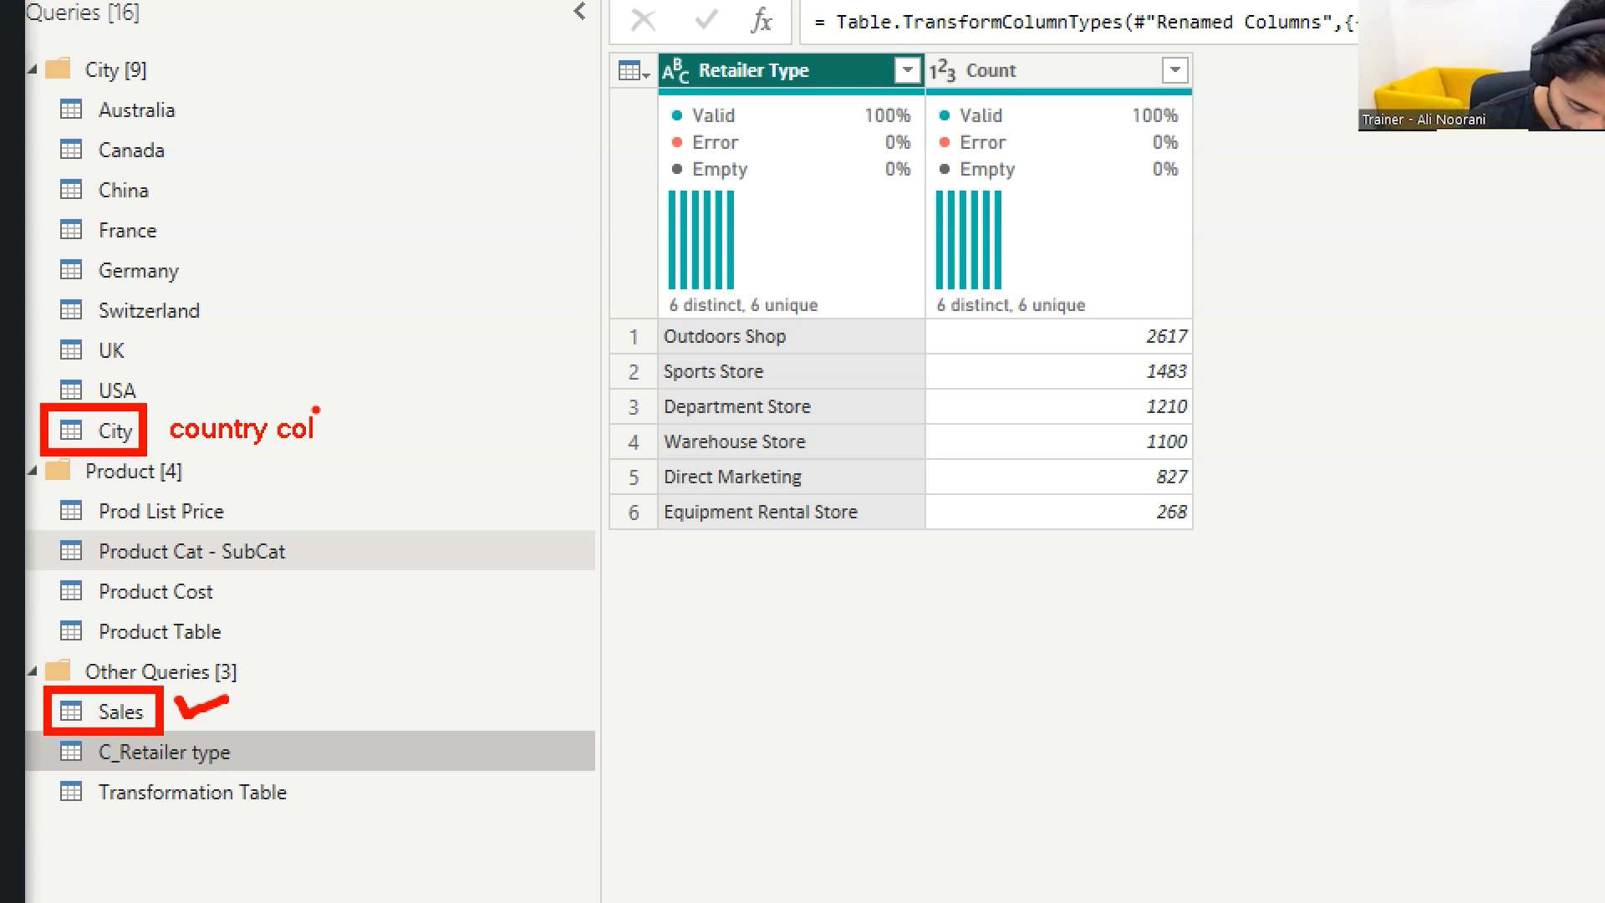
# - Box and cross out the country queries Australia through USA in blue, with an arrow leading to the City query's label
pyautogui.press('b')
pyautogui.moveTo(50, 86)
pyautogui.mouseDown()
pyautogui.moveTo(66, 354)
pyautogui.moveTo(221, 398)
pyautogui.mouseUp()
pyautogui.moveTo(69, 224); pyautogui.dragTo(171, 276)
pyautogui.moveTo(148, 222); pyautogui.dragTo(109, 297)
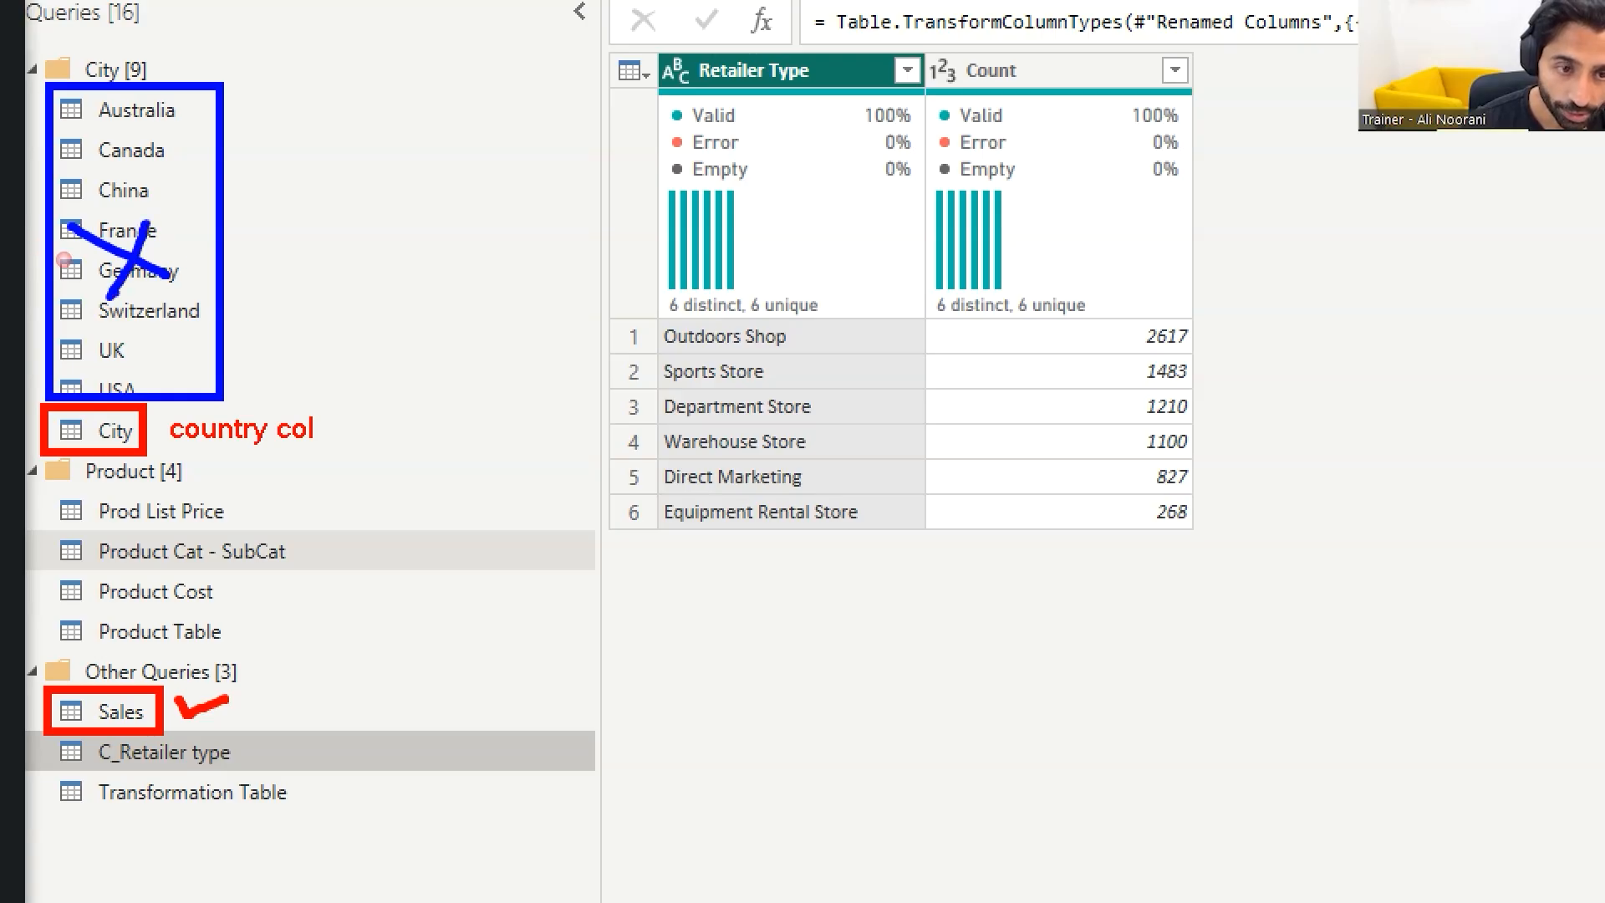
pyautogui.moveTo(226, 219)
pyautogui.mouseDown()
pyautogui.moveTo(333, 339)
pyautogui.moveTo(287, 412)
pyautogui.moveTo(317, 404)
pyautogui.mouseUp()
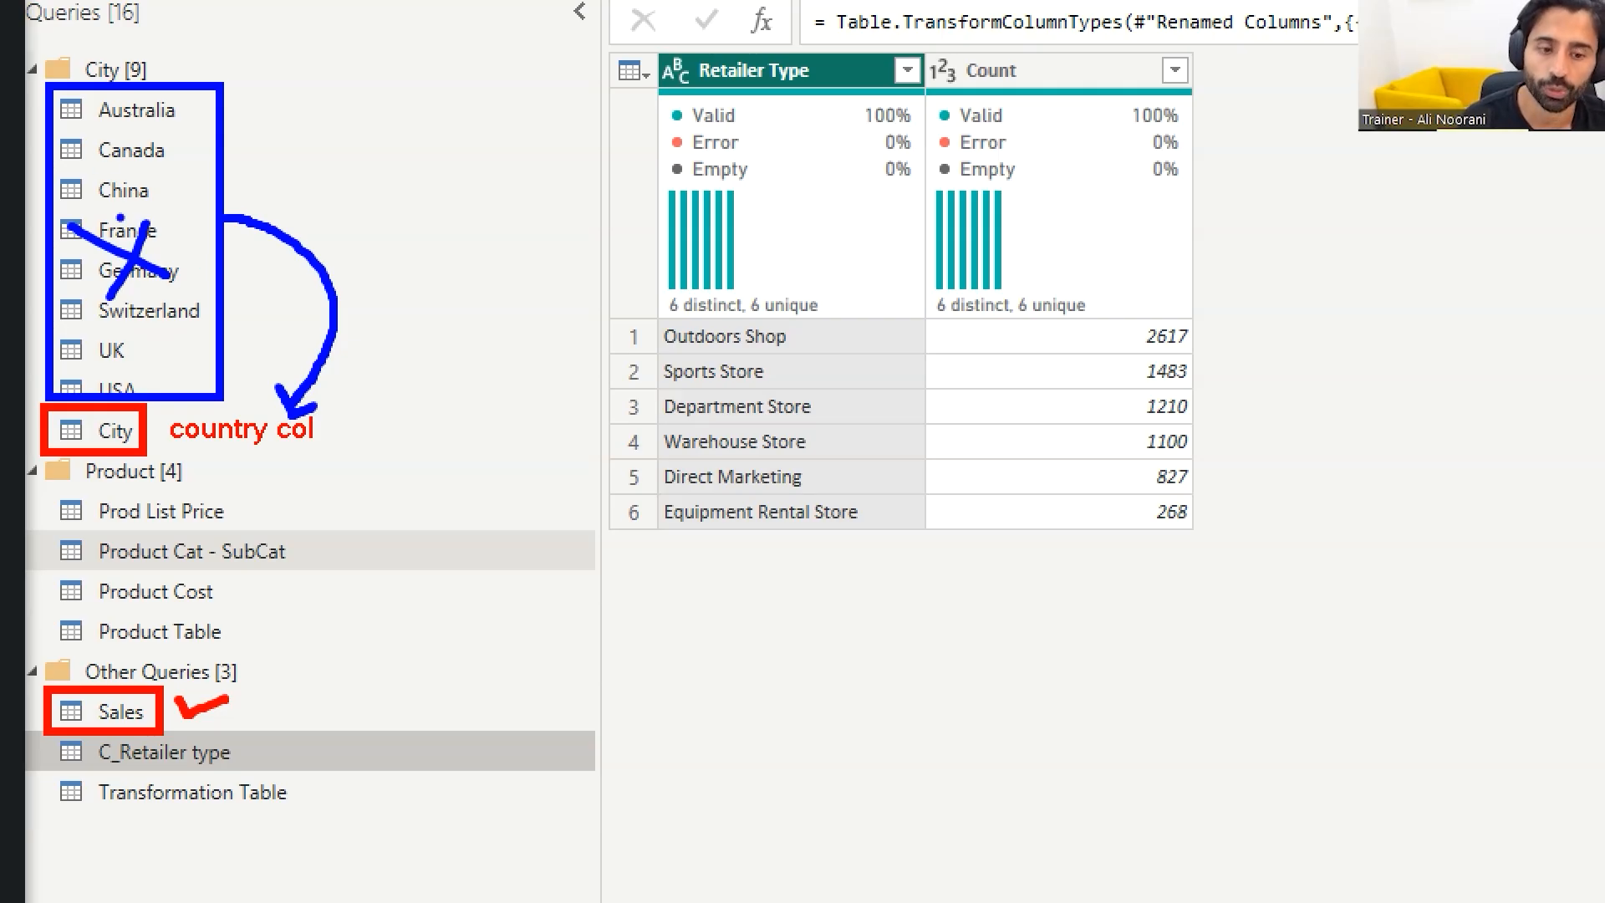
# - Box and cross out the C_Retailer type and Transformation Table queries in blue, undoing the stray strokes
pyautogui.moveTo(51, 735)
pyautogui.mouseDown()
pyautogui.moveTo(61, 758)
pyautogui.moveTo(231, 830)
pyautogui.moveTo(316, 832)
pyautogui.mouseUp()
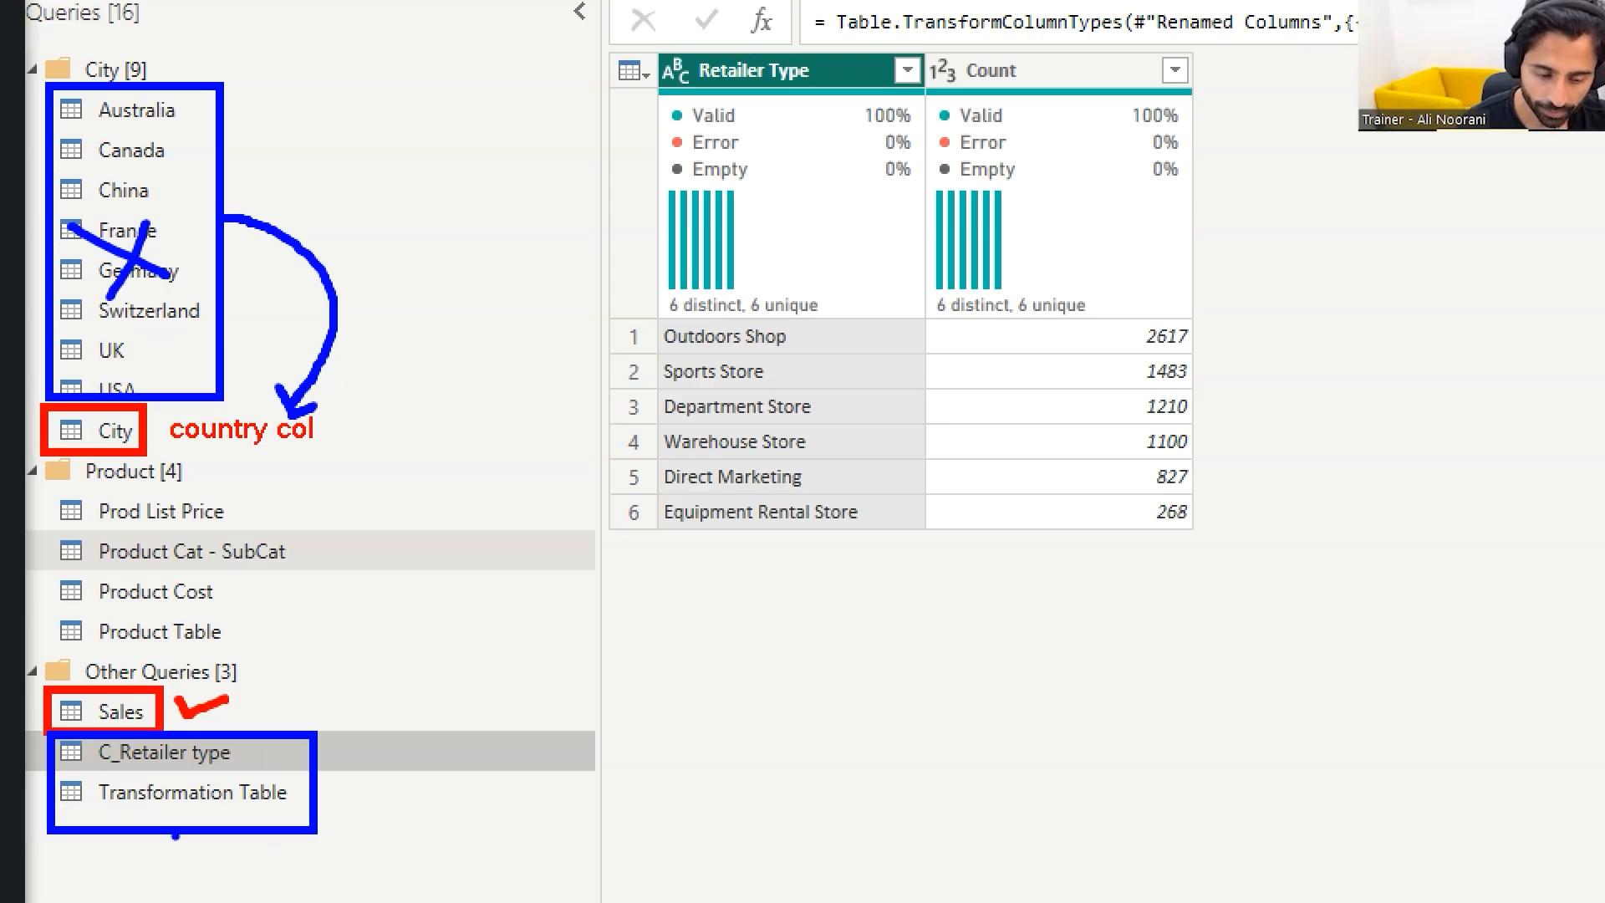
pyautogui.moveTo(136, 755)
pyautogui.mouseDown()
pyautogui.moveTo(197, 798)
pyautogui.moveTo(136, 813)
pyautogui.mouseUp()
pyautogui.moveTo(316, 795)
pyautogui.mouseDown()
pyautogui.moveTo(373, 744)
pyautogui.moveTo(305, 693)
pyautogui.moveTo(249, 697)
pyautogui.moveTo(256, 684)
pyautogui.moveTo(235, 702)
pyautogui.moveTo(260, 712)
pyautogui.mouseUp()
pyautogui.hotkey('ctrl', 'z')
pyautogui.hotkey('ctrl', 'z')
pyautogui.hotkey('ctrl', 'z')
# - Draw a blue box and check mark for the four Product queries, and undo both markings
pyautogui.moveTo(50, 485)
pyautogui.mouseDown()
pyautogui.moveTo(123, 597)
pyautogui.moveTo(346, 653)
pyautogui.mouseUp()
pyautogui.click(373, 566)
pyautogui.moveTo(359, 535)
pyautogui.mouseDown()
pyautogui.moveTo(390, 570)
pyautogui.moveTo(447, 541)
pyautogui.mouseUp()
pyautogui.hotkey('ctrl', 'z')
pyautogui.hotkey('ctrl', 'z')
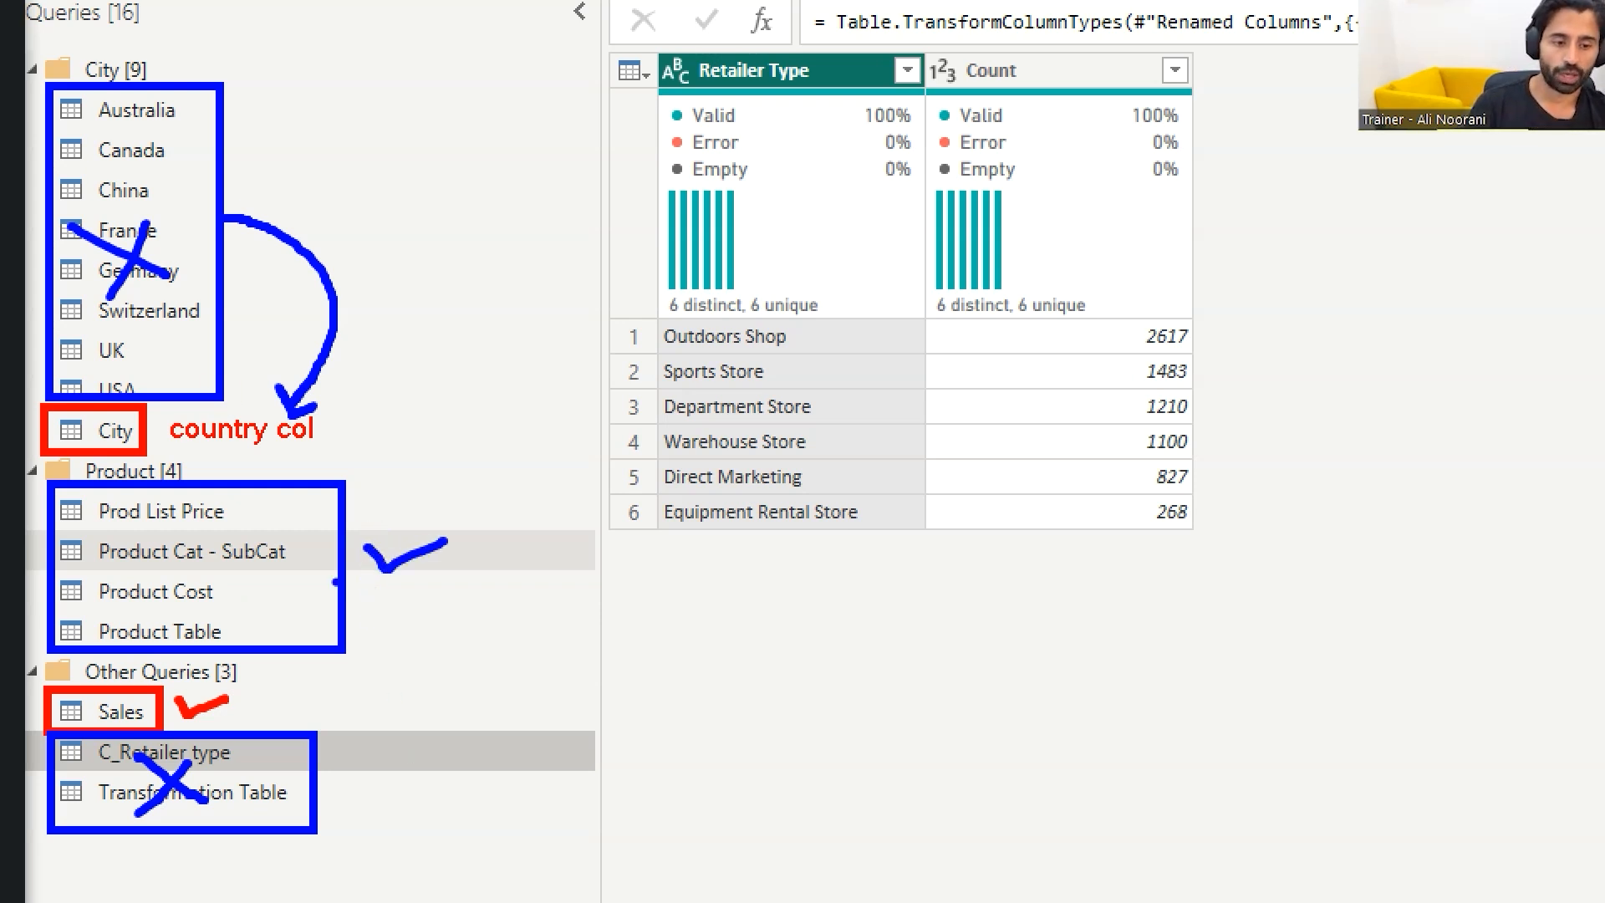
pyautogui.hotkey('ctrl', 'z')
pyautogui.hotkey('ctrl', 'z')
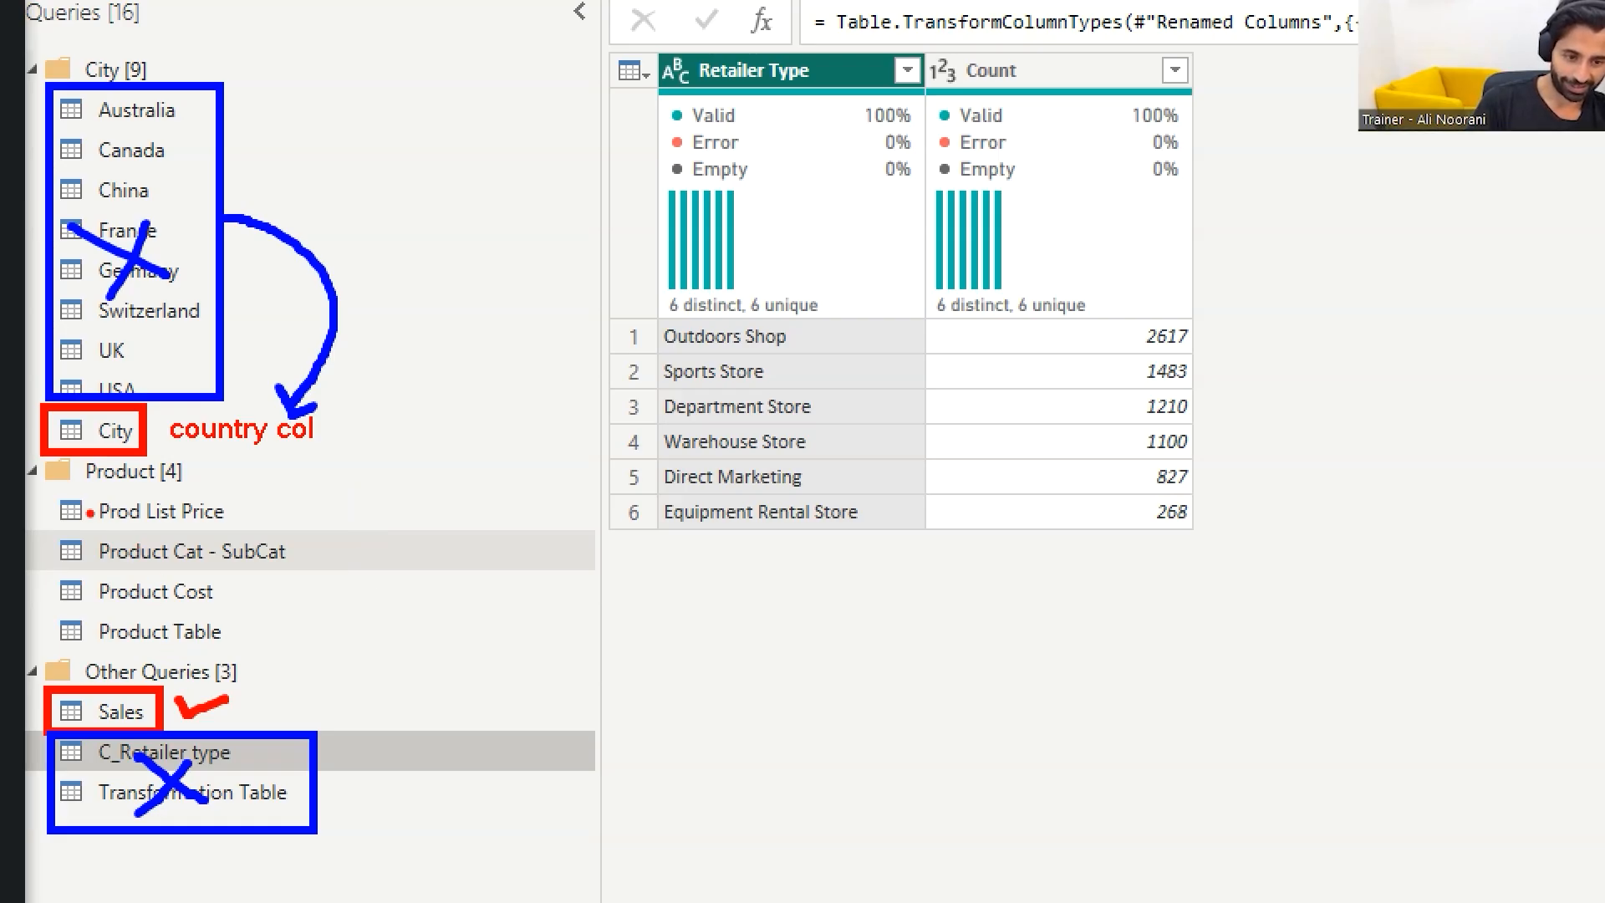
# - Draw a red box around the four Product queries and label it "?"
pyautogui.press('r')
pyautogui.moveTo(42, 487)
pyautogui.mouseDown()
pyautogui.moveTo(186, 642)
pyautogui.moveTo(335, 655)
pyautogui.mouseUp()
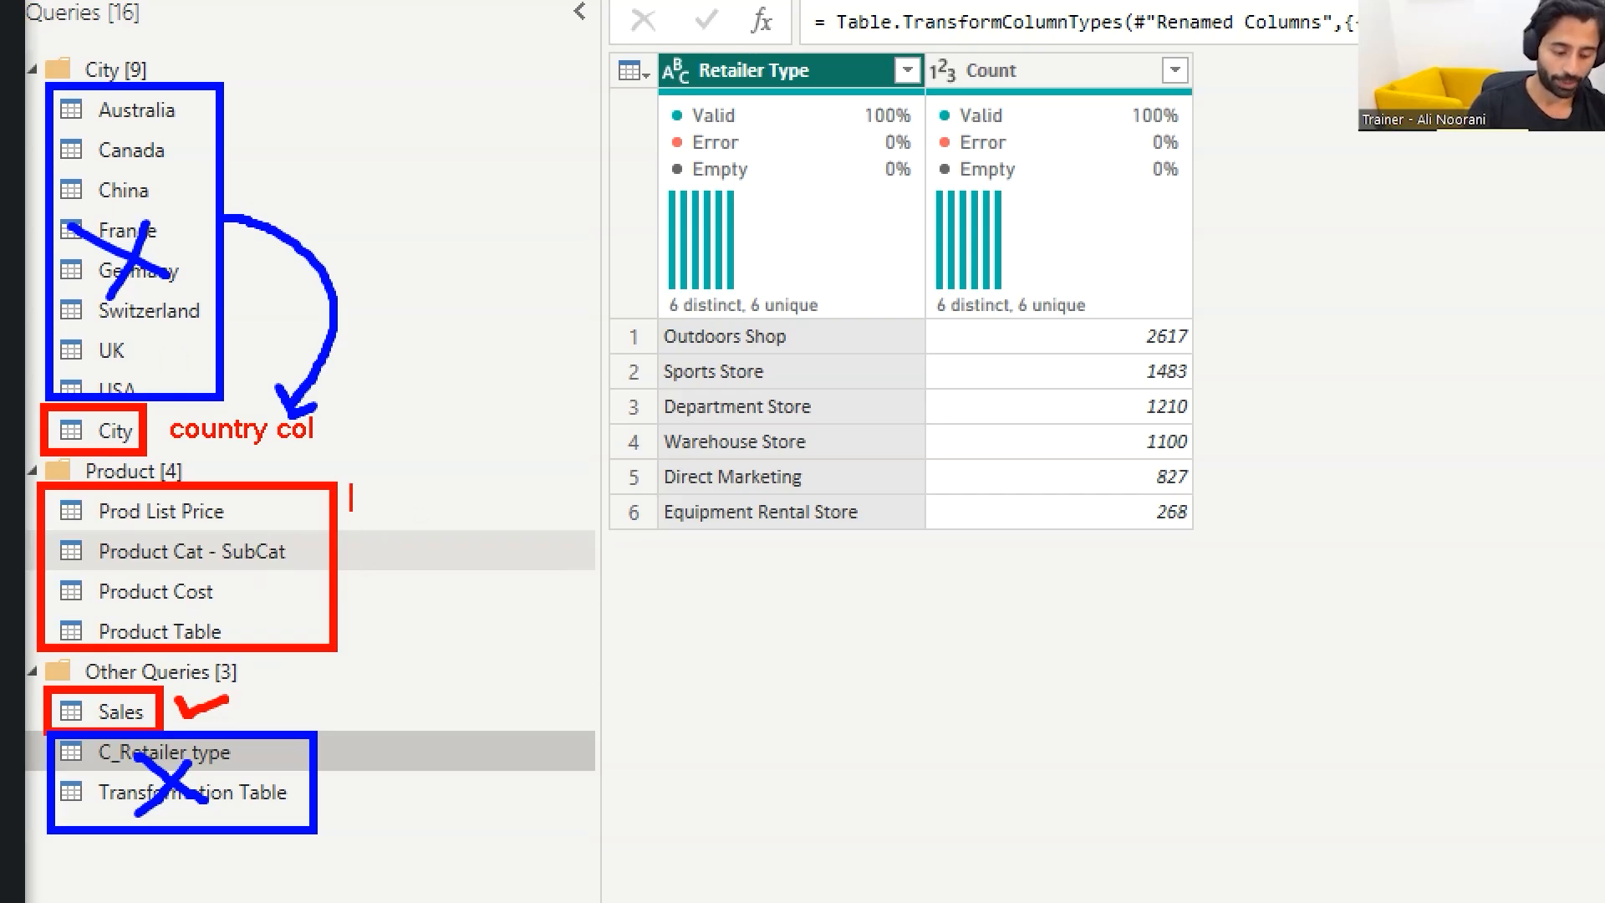
pyautogui.write('?')
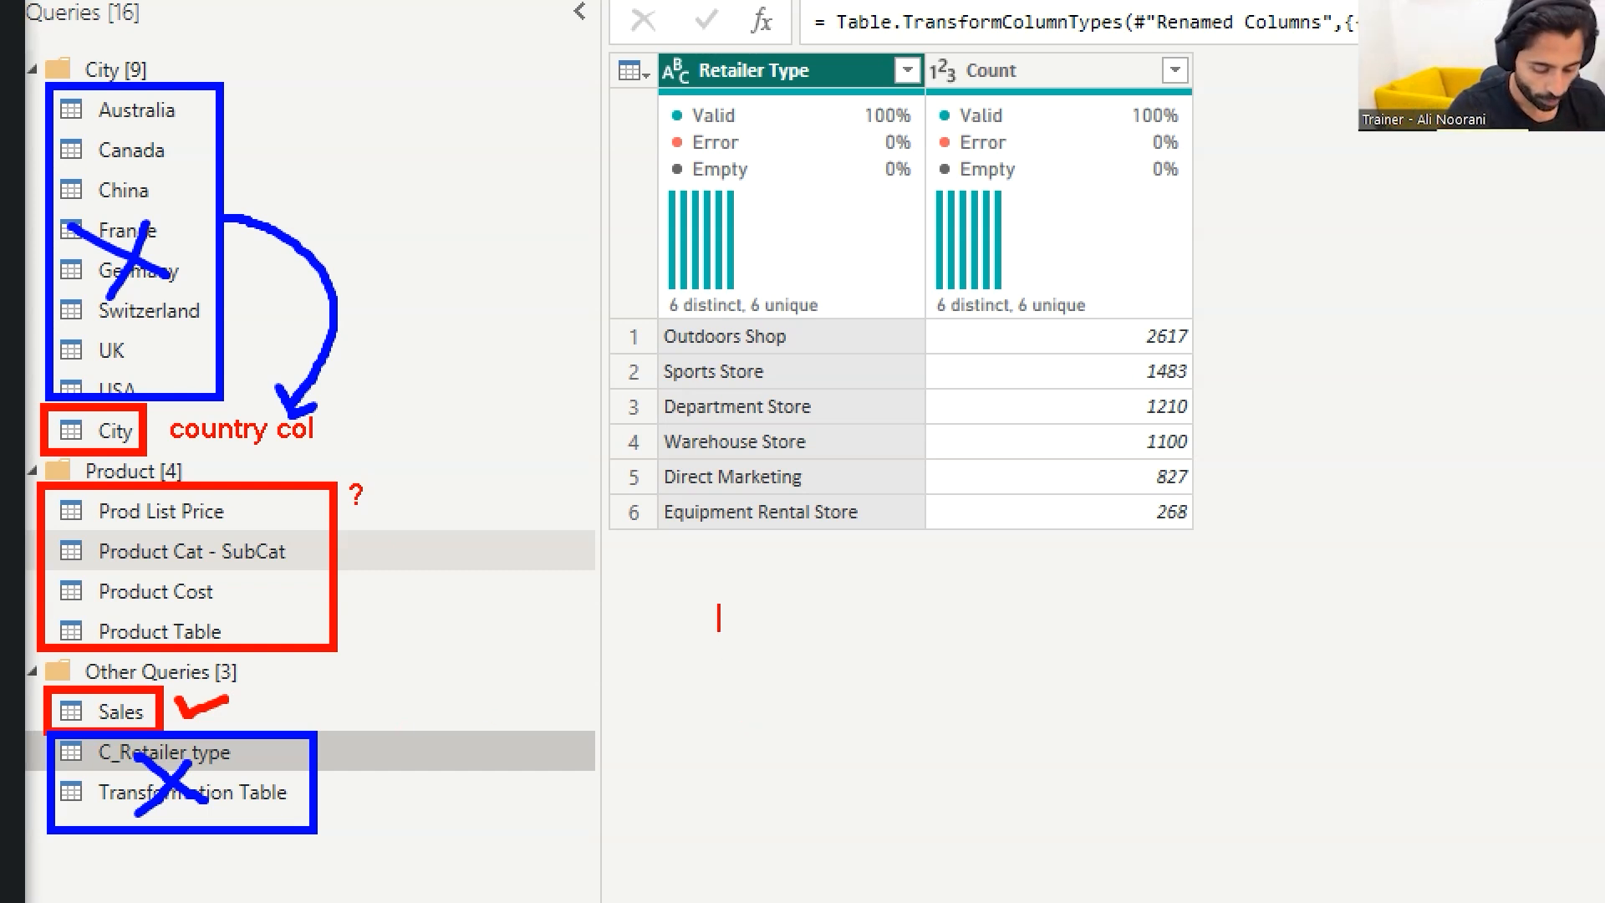
# - Write the red note "when to merge and make it flat" and "when to not merge and make a connection (relationship)" below the data preview
pyautogui.write('when to merge and a')
pyautogui.press('BackSpace')
pyautogui.write('make it flat')
pyautogui.press('Return')
pyautogui.write('when o')
pyautogui.press('BackSpace')
pyautogui.write('to not merge and ')
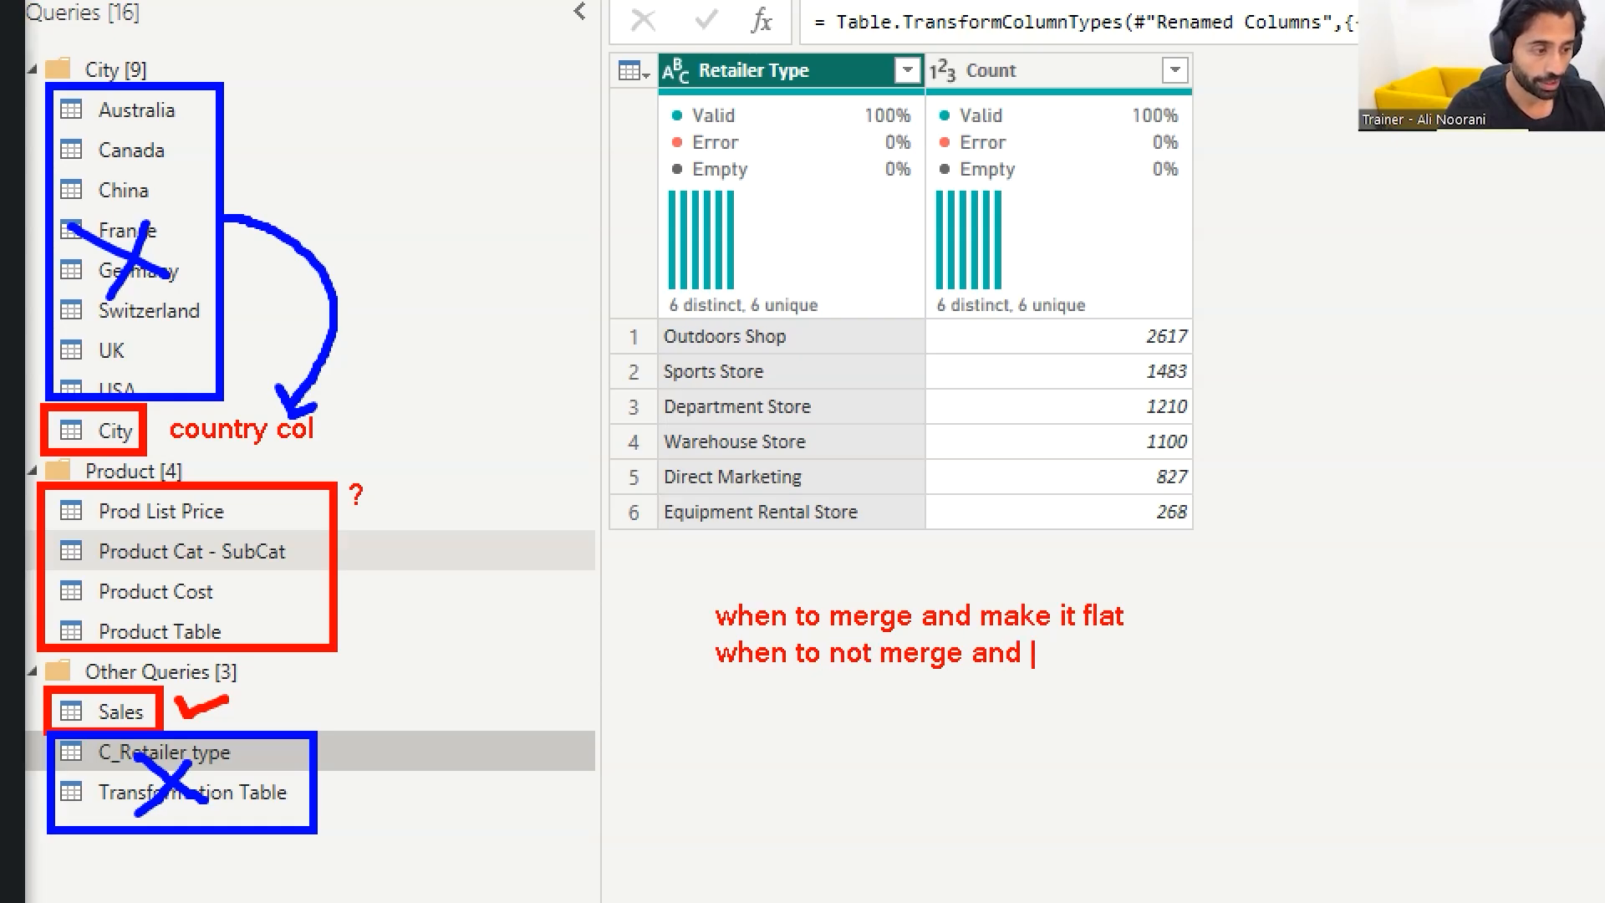
pyautogui.write('make a conne')
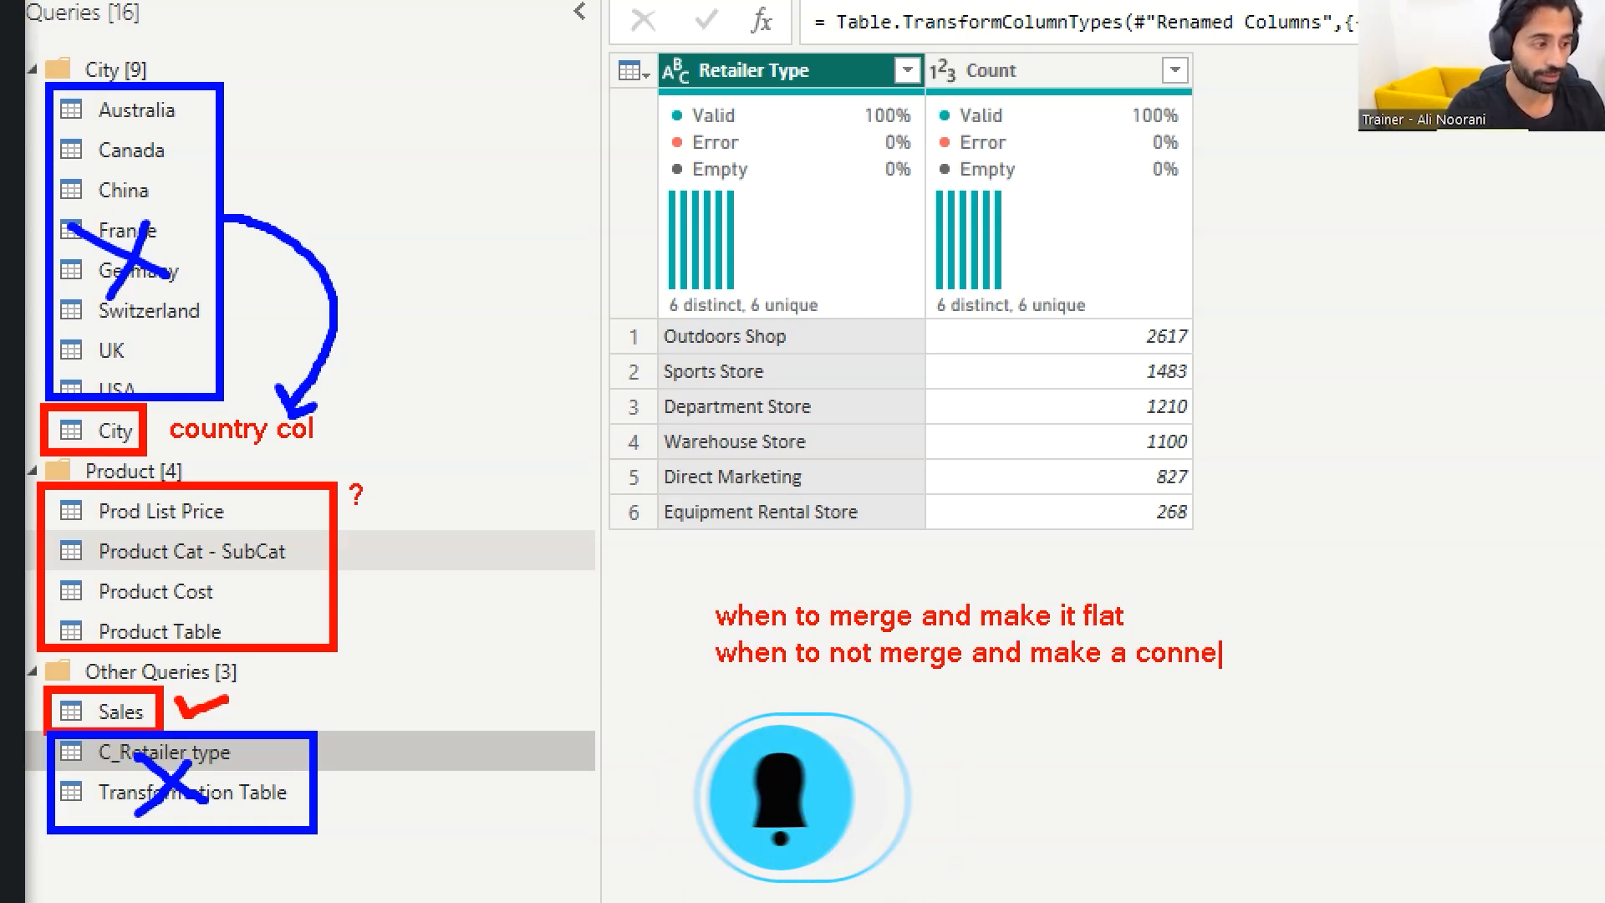
pyautogui.write('ction (relati')
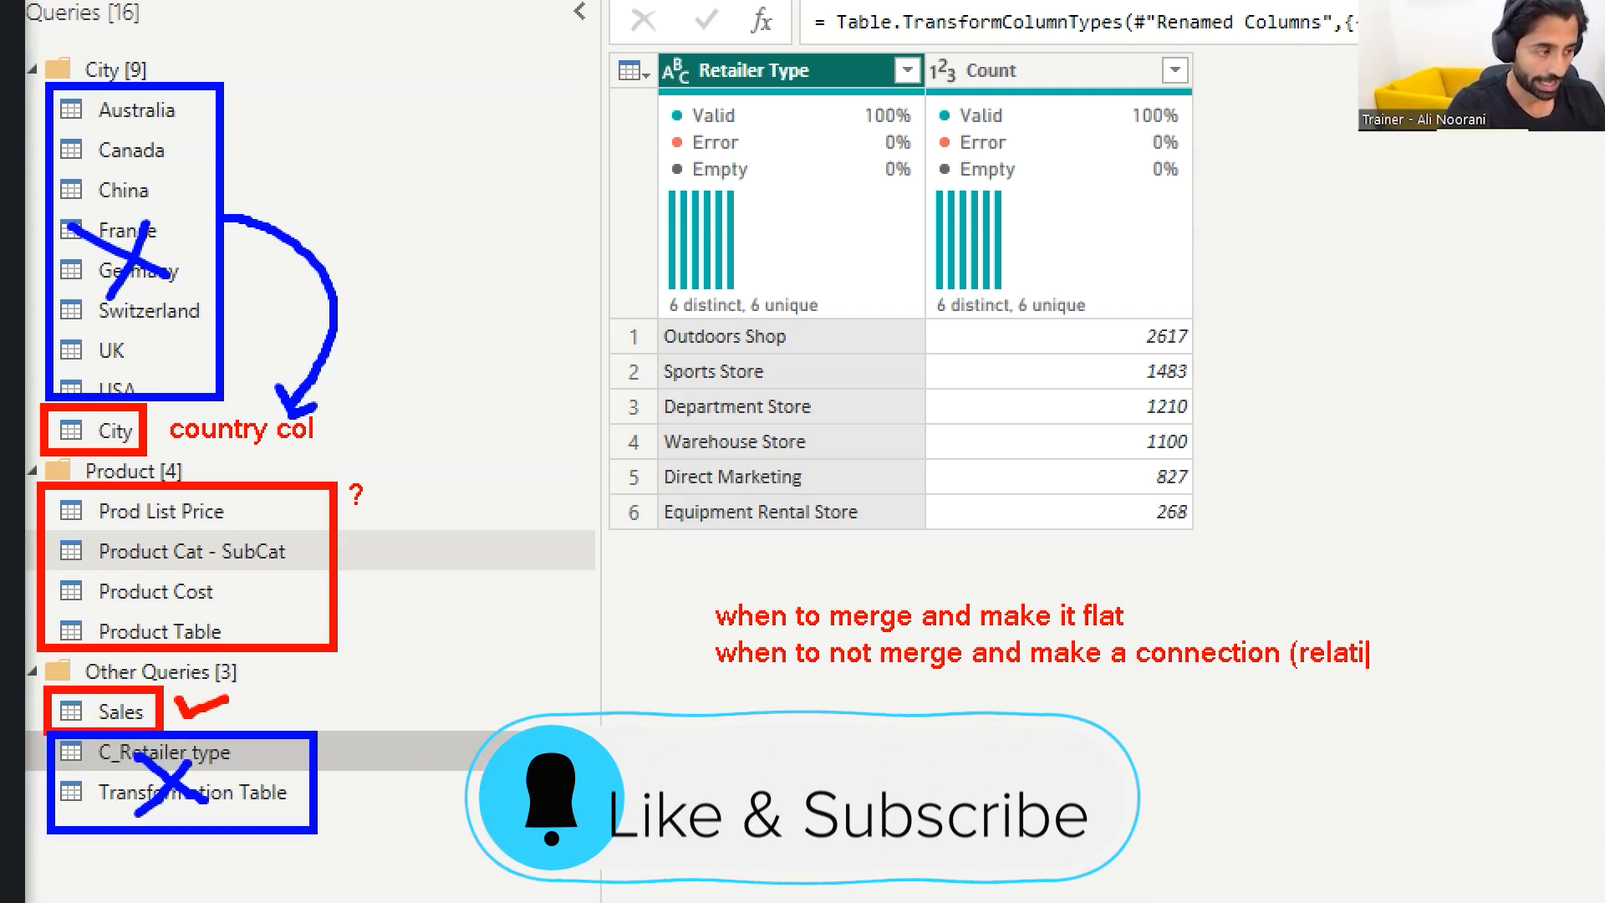
pyautogui.write('onship)')
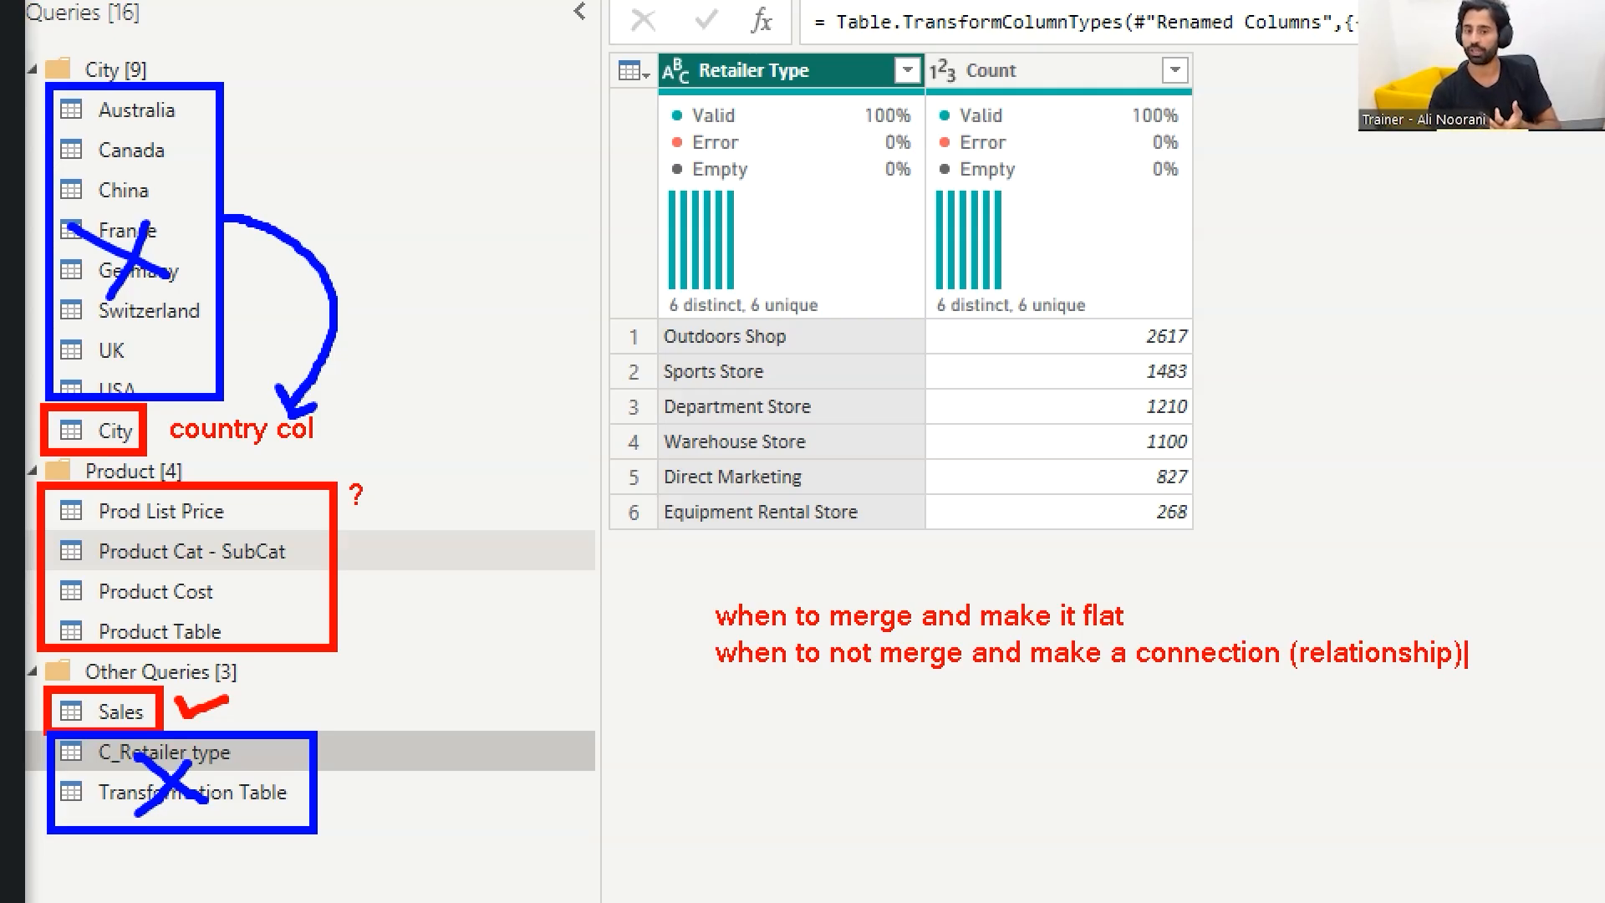
pyautogui.press('Escape')
pyautogui.press('Escape')
# - Switch to the Word document, find the data engineering diagram and move the picture fully onto the page
pyautogui.click(1064, 889)
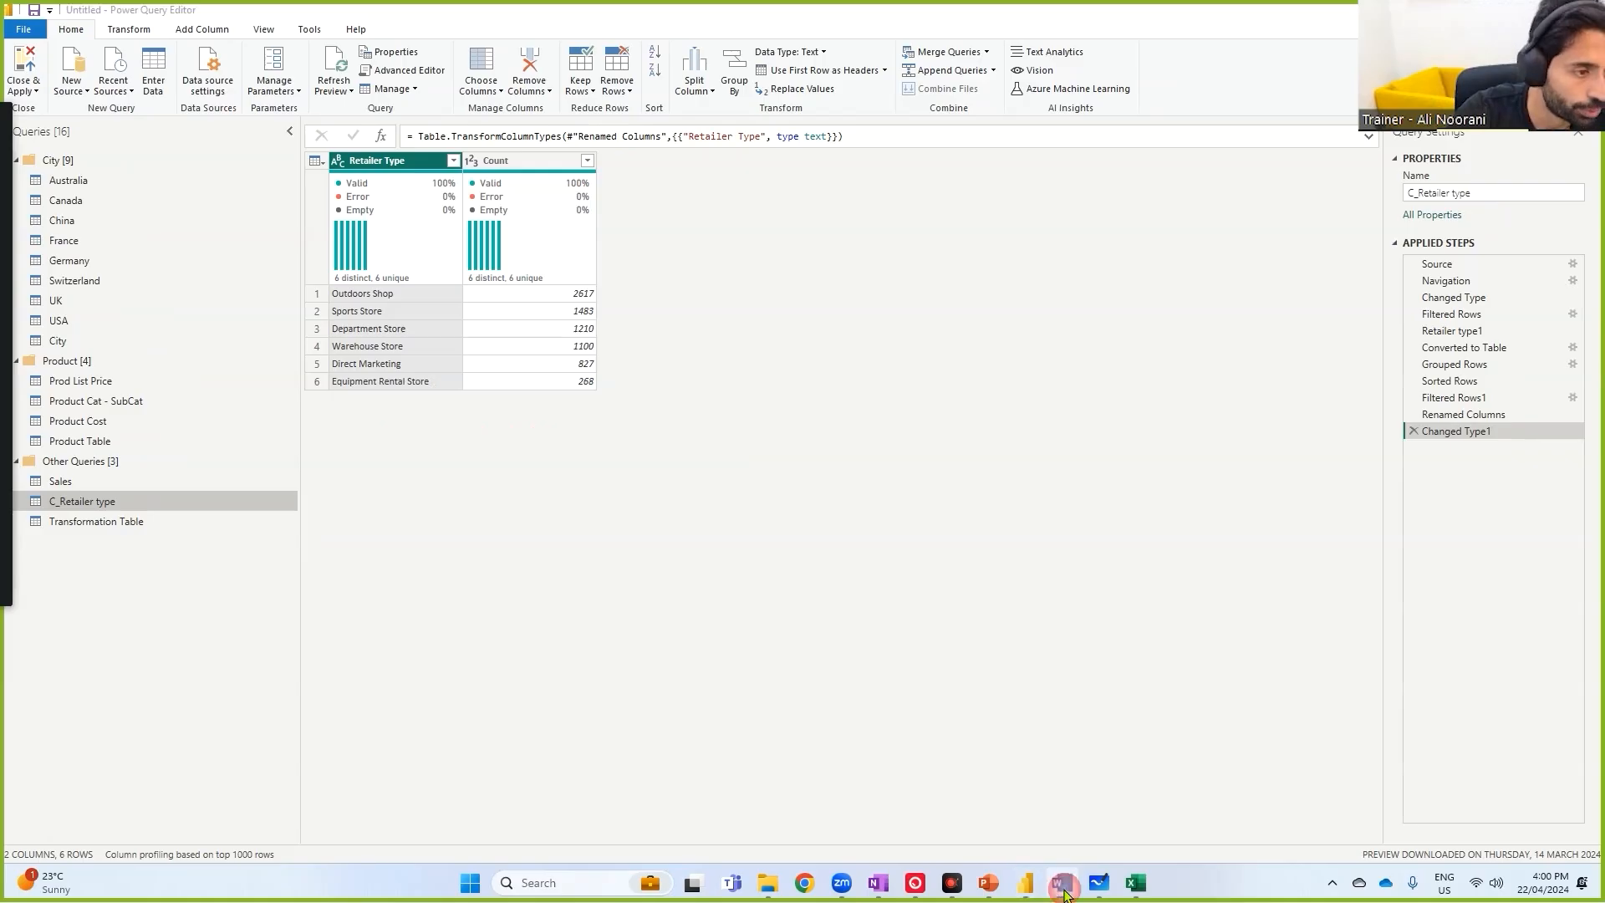
pyautogui.moveTo(3, 118); pyautogui.dragTo(1153, 169)
pyautogui.click(1407, 122)
pyautogui.scroll(5, 1309, 448)
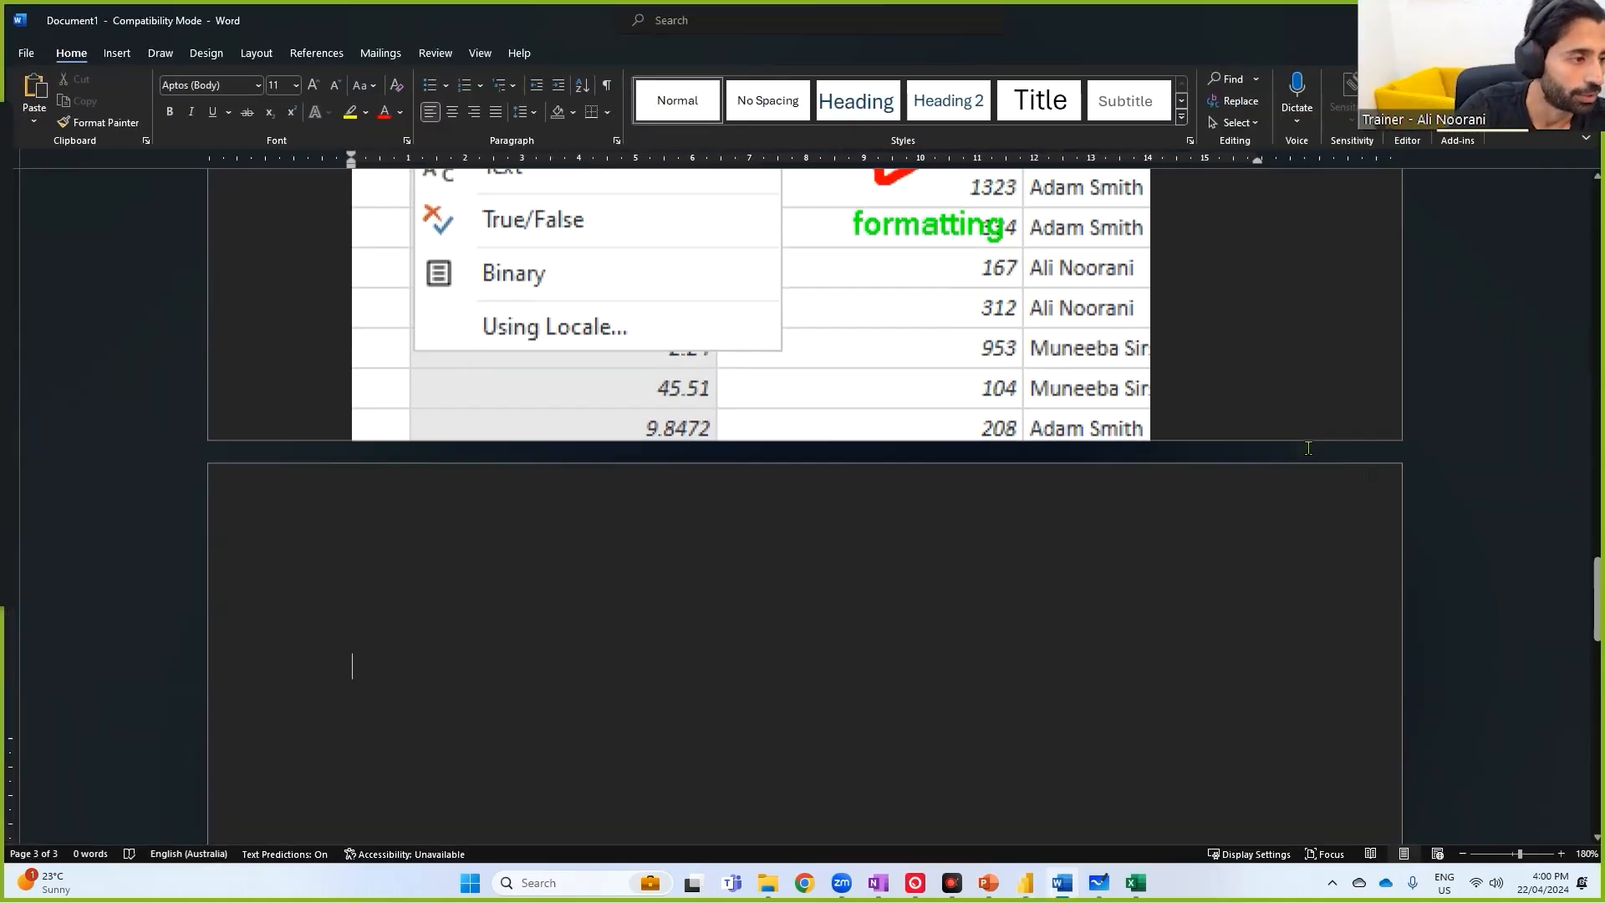
pyautogui.scroll(10, 1309, 448)
pyautogui.click(1267, 461)
pyautogui.scroll(2, 1171, 430)
pyautogui.scroll(-5, 1200, 584)
pyautogui.scroll(2, 1270, 451)
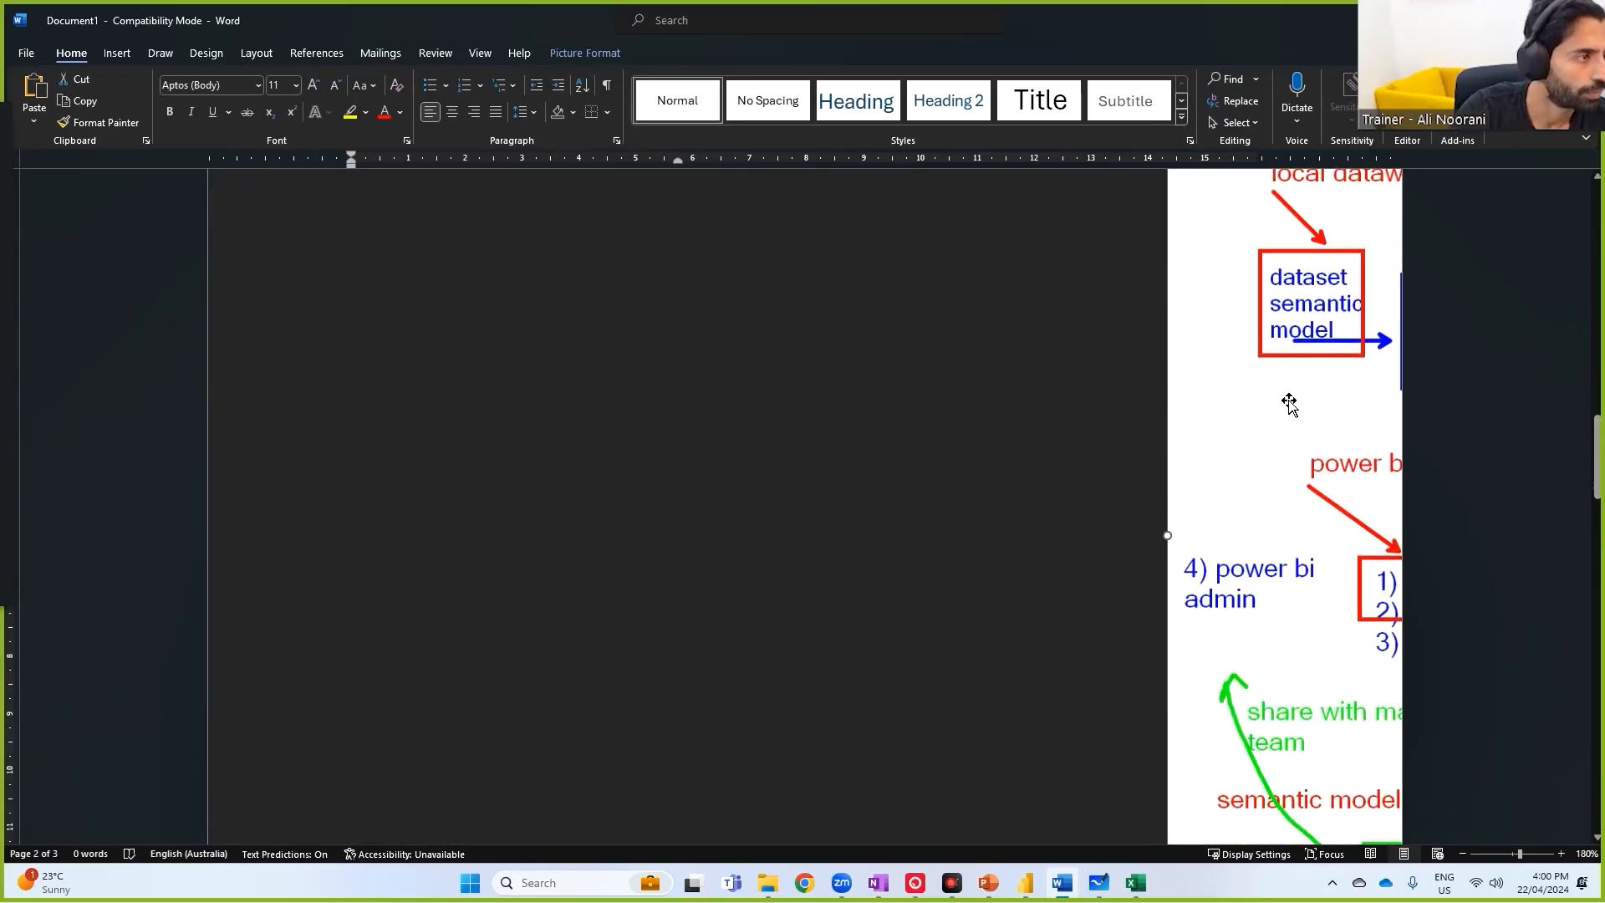
pyautogui.moveTo(1289, 403); pyautogui.dragTo(752, 670)
pyautogui.scroll(-1, 749, 676)
pyautogui.hotkey('ctrl', '1')
pyautogui.click(683, 435)
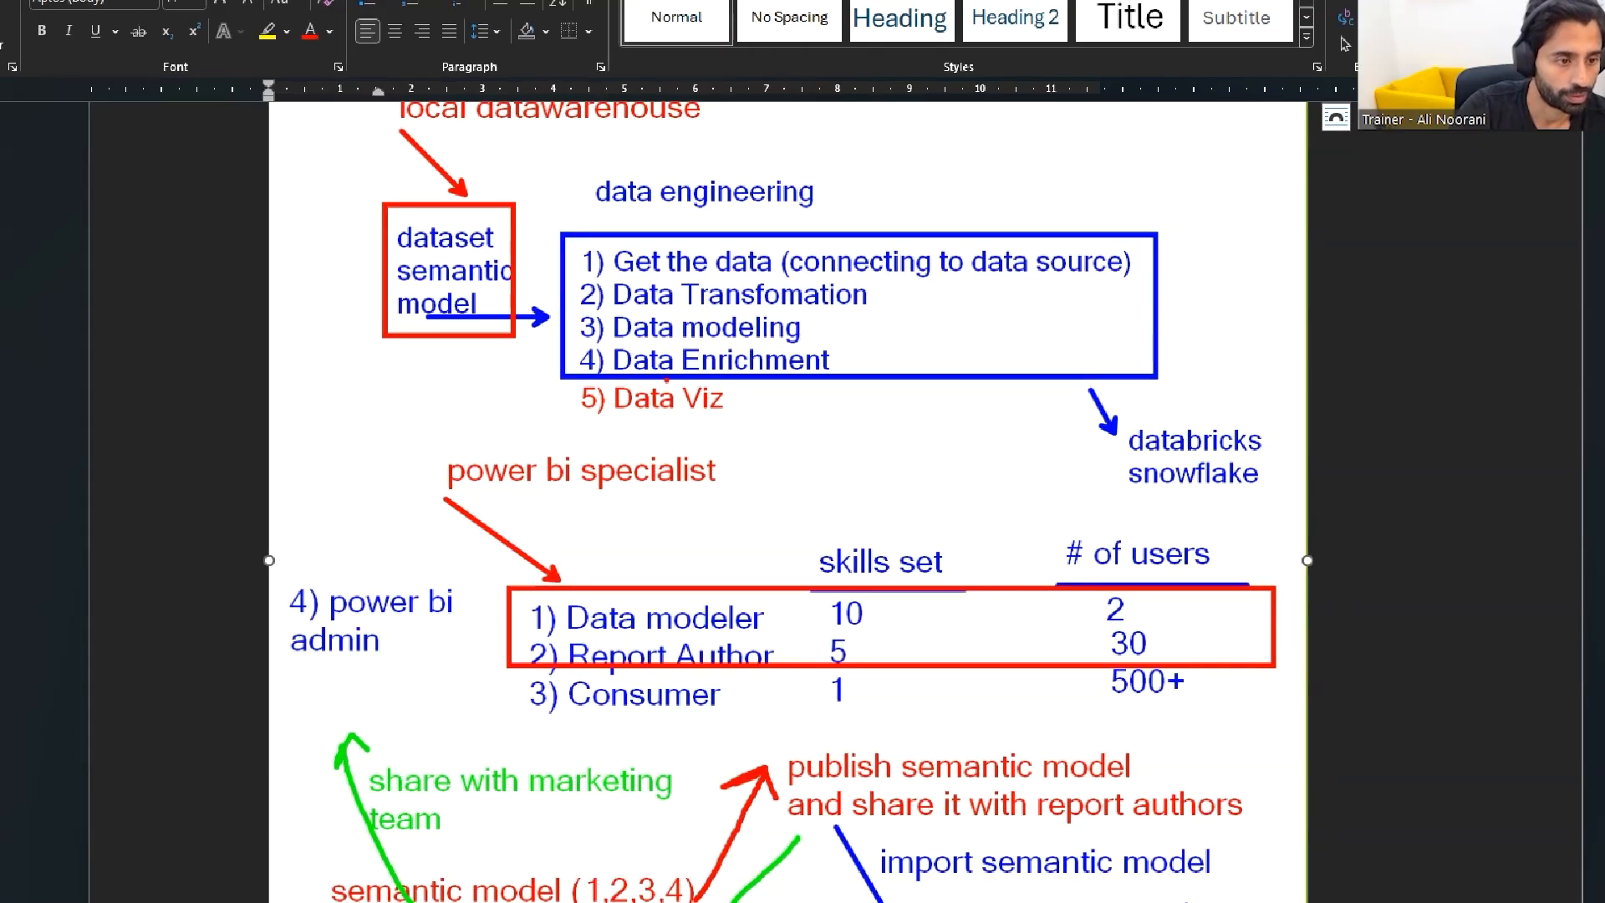
# - Underline numbers 1 to 4 of the data engineering list in red, and return to the Power Query Editor
pyautogui.moveTo(584, 277)
pyautogui.mouseDown()
pyautogui.moveTo(605, 272)
pyautogui.moveTo(597, 373)
pyautogui.mouseUp()
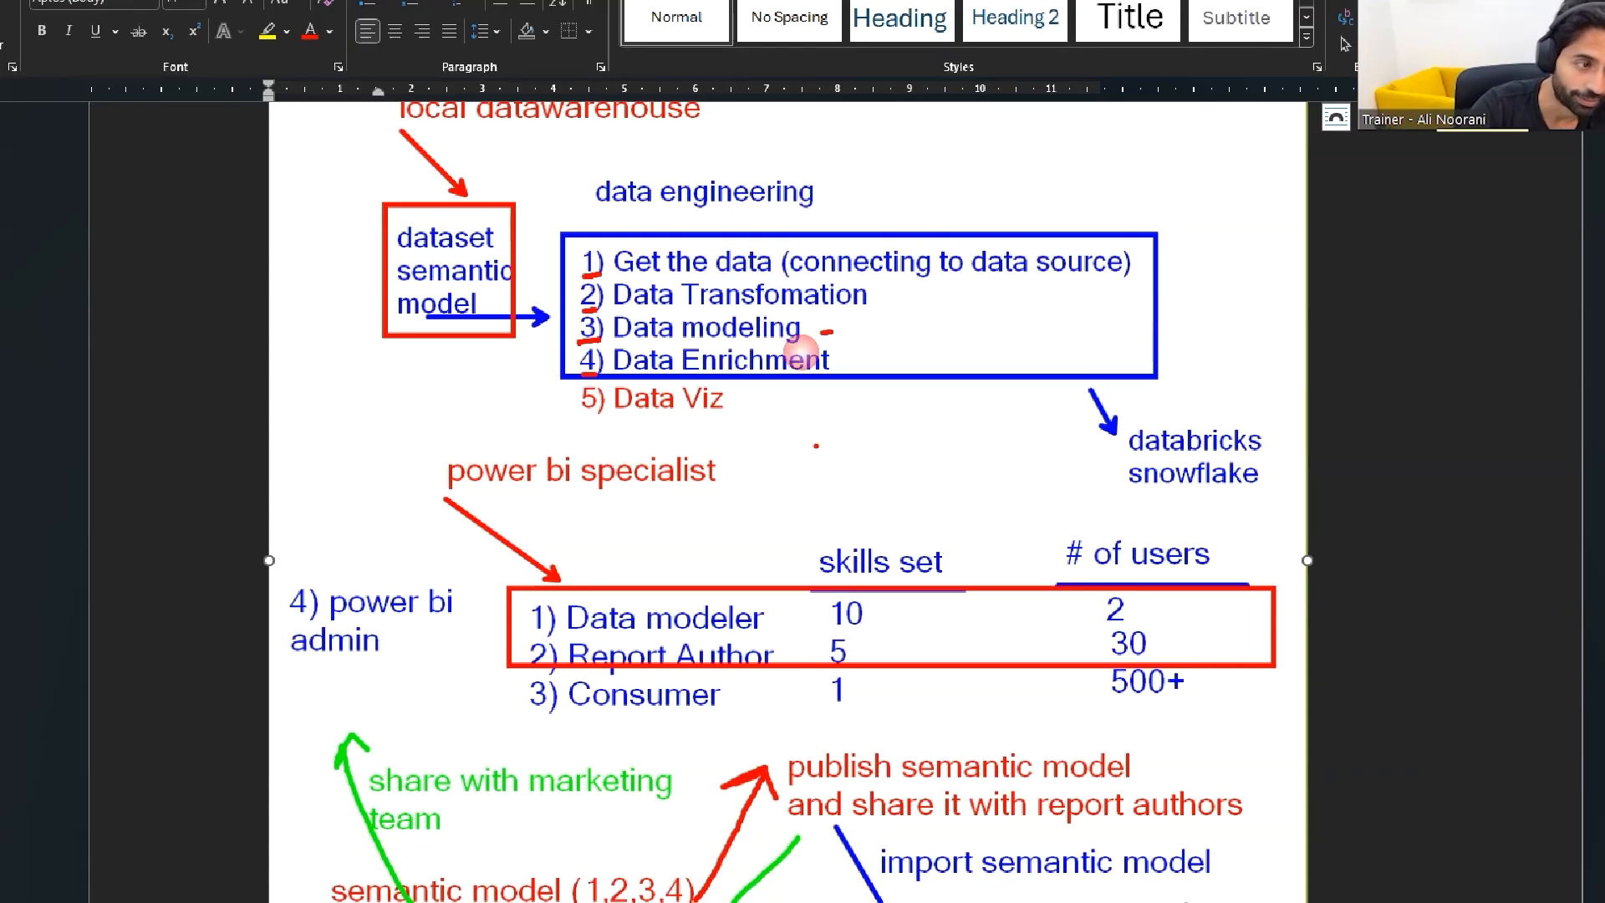
pyautogui.press('Escape')
pyautogui.hotkey('alt', 'Tab')
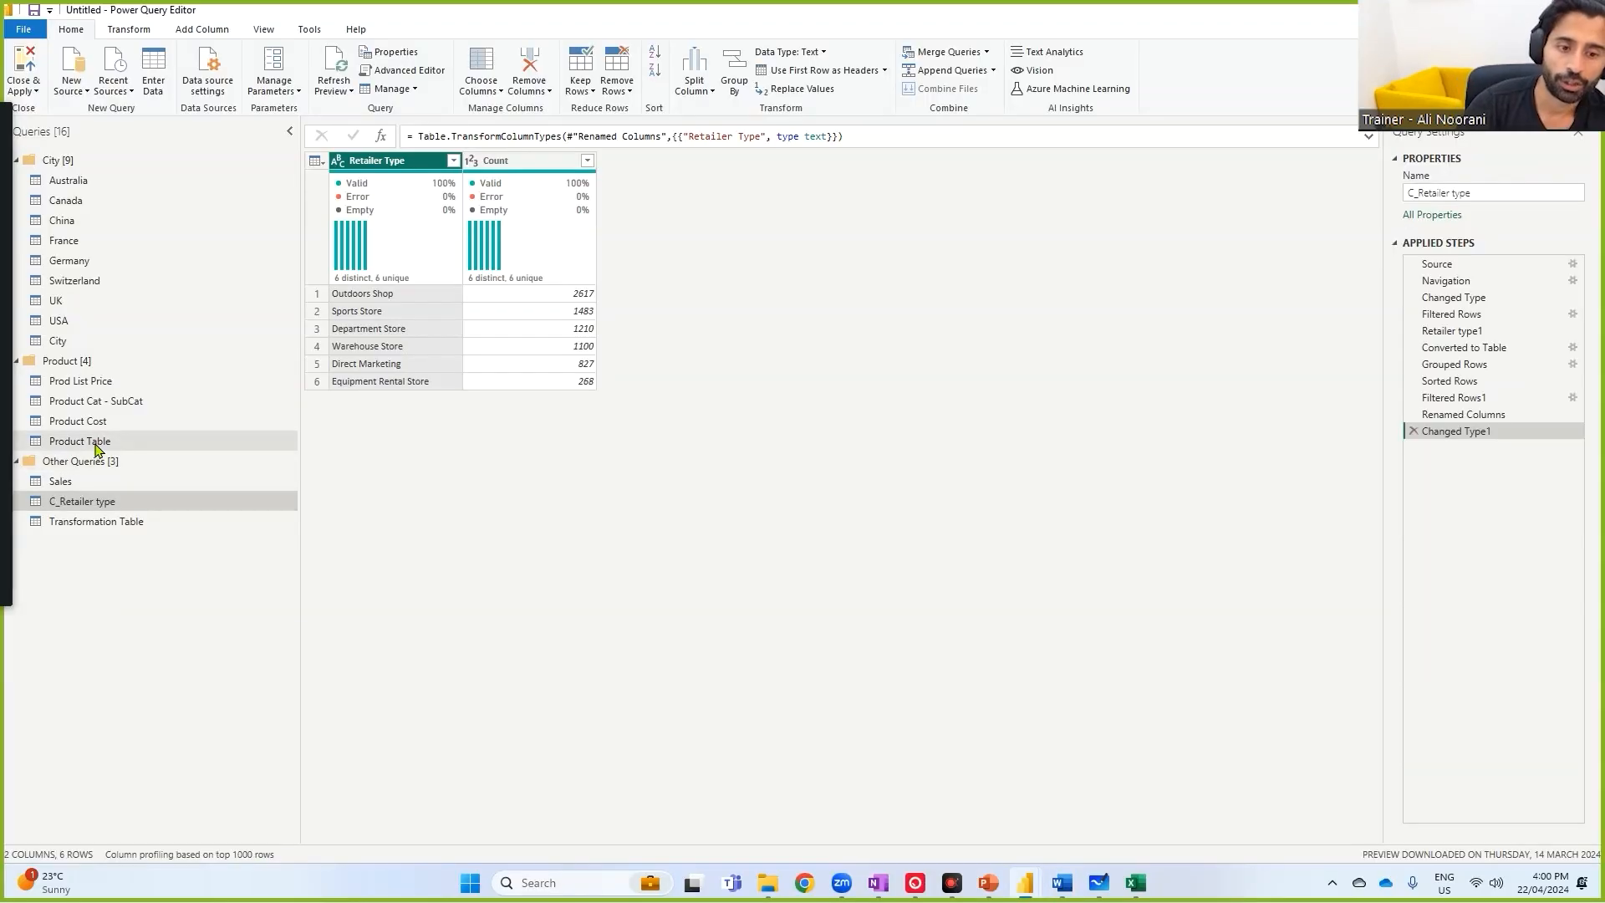
# - View the data of the Product Table, Product Cost and USA queries
pyautogui.click(93, 443)
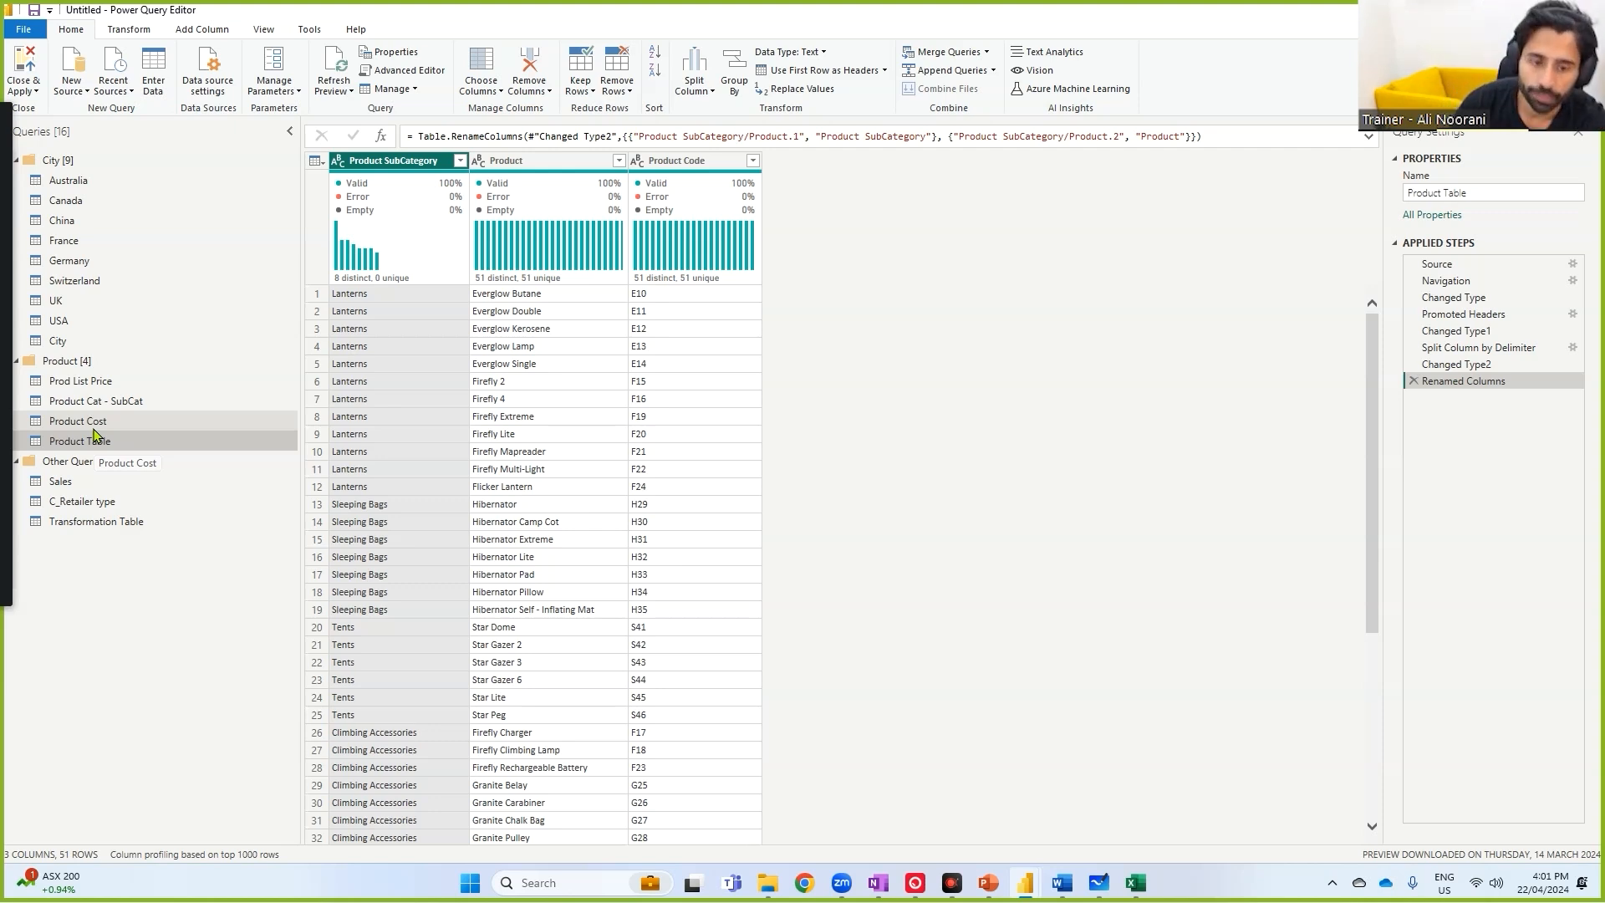
pyautogui.click(92, 423)
pyautogui.click(59, 320)
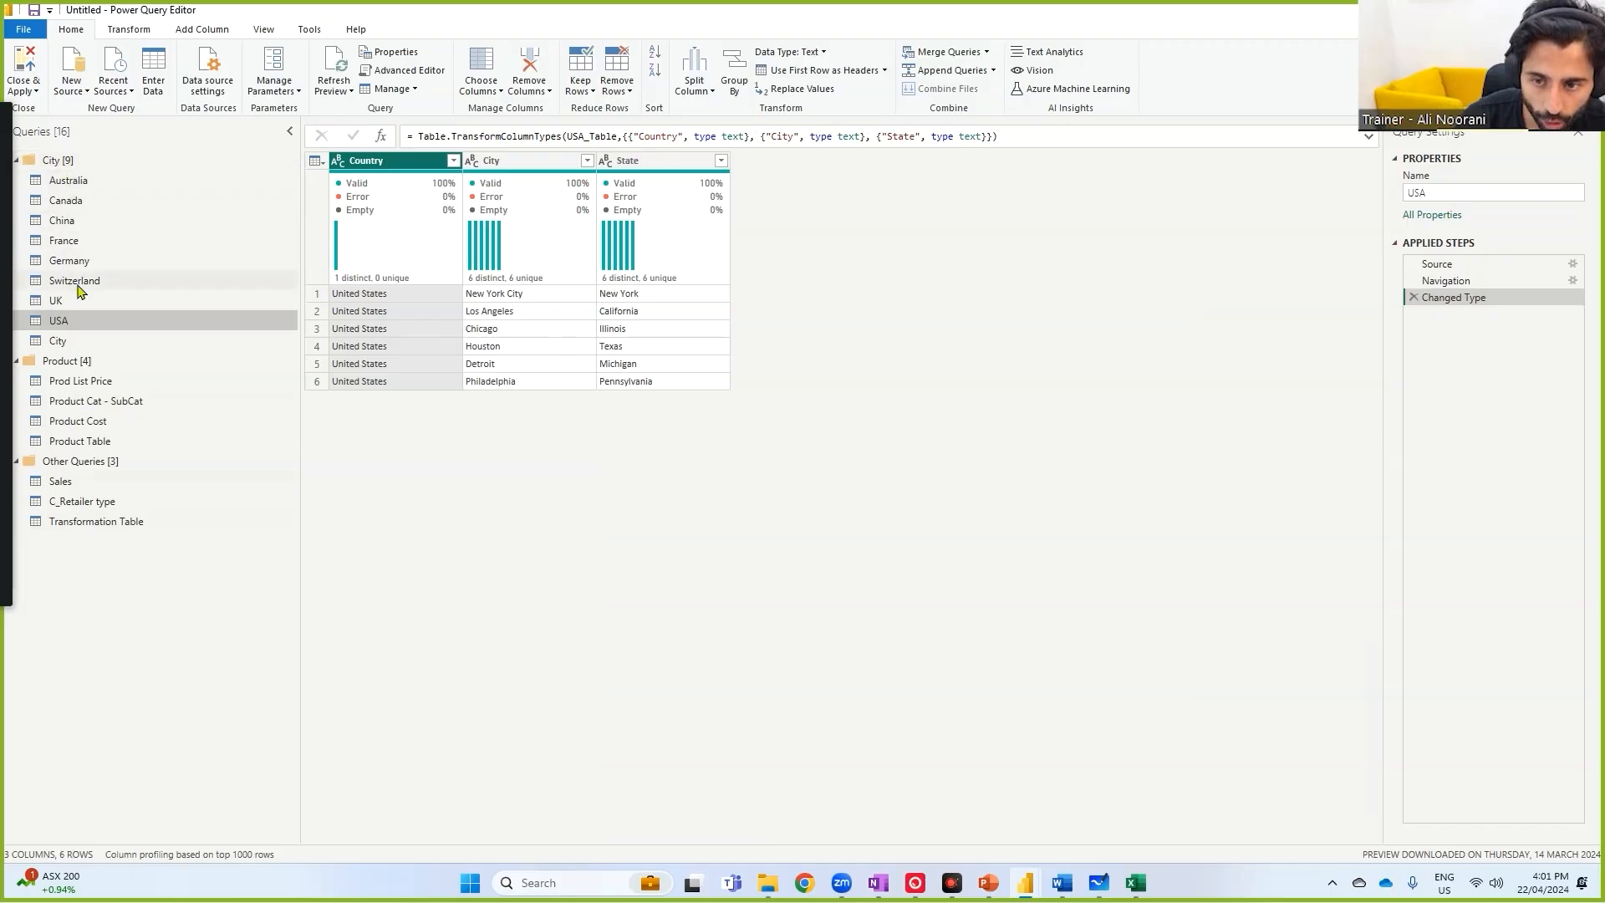
# - Underline and cross the Australia query's Enable load option in red, and disable loading for that query
pyautogui.rightClick(66, 182)
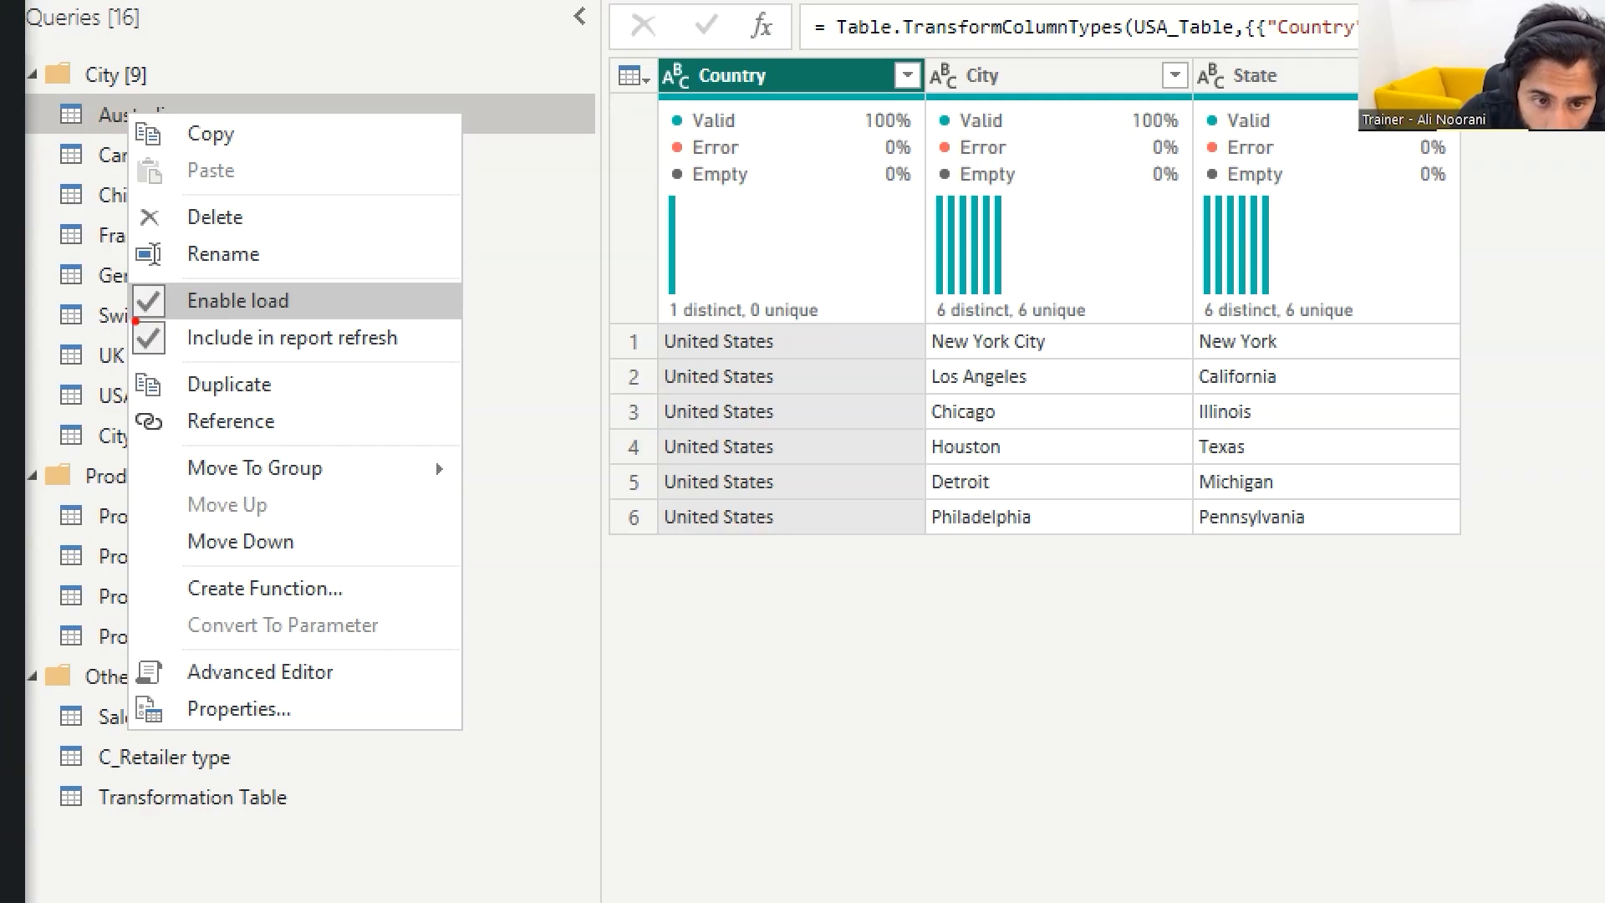
pyautogui.moveTo(135, 320); pyautogui.dragTo(351, 305)
pyautogui.moveTo(352, 280); pyautogui.dragTo(333, 307)
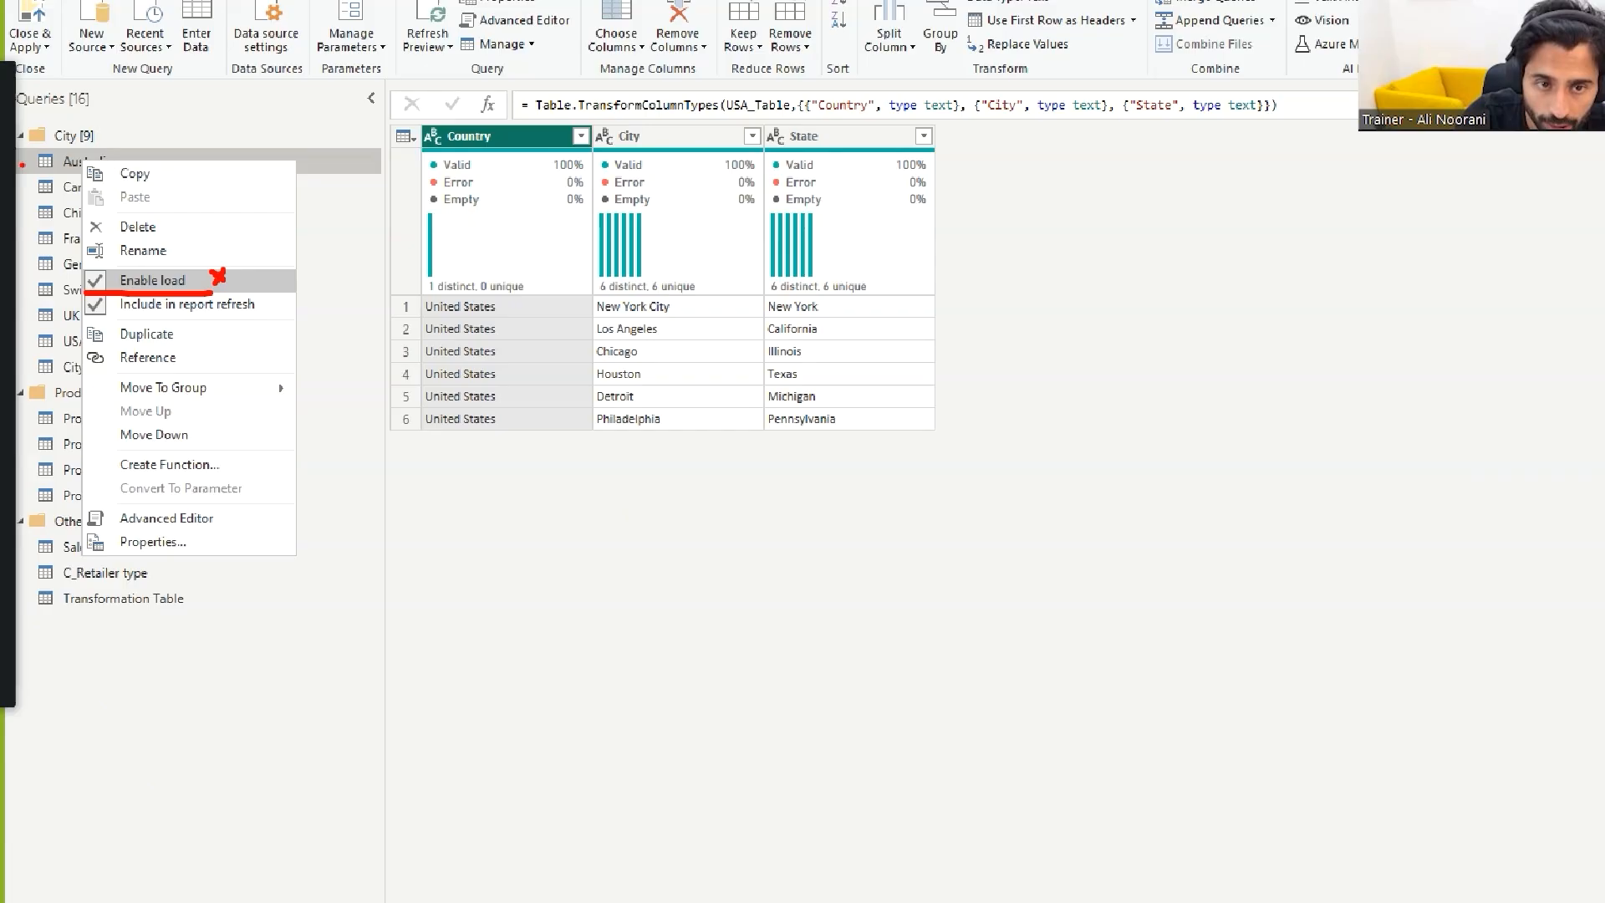
pyautogui.rightClick(102, 166)
pyautogui.click(162, 265)
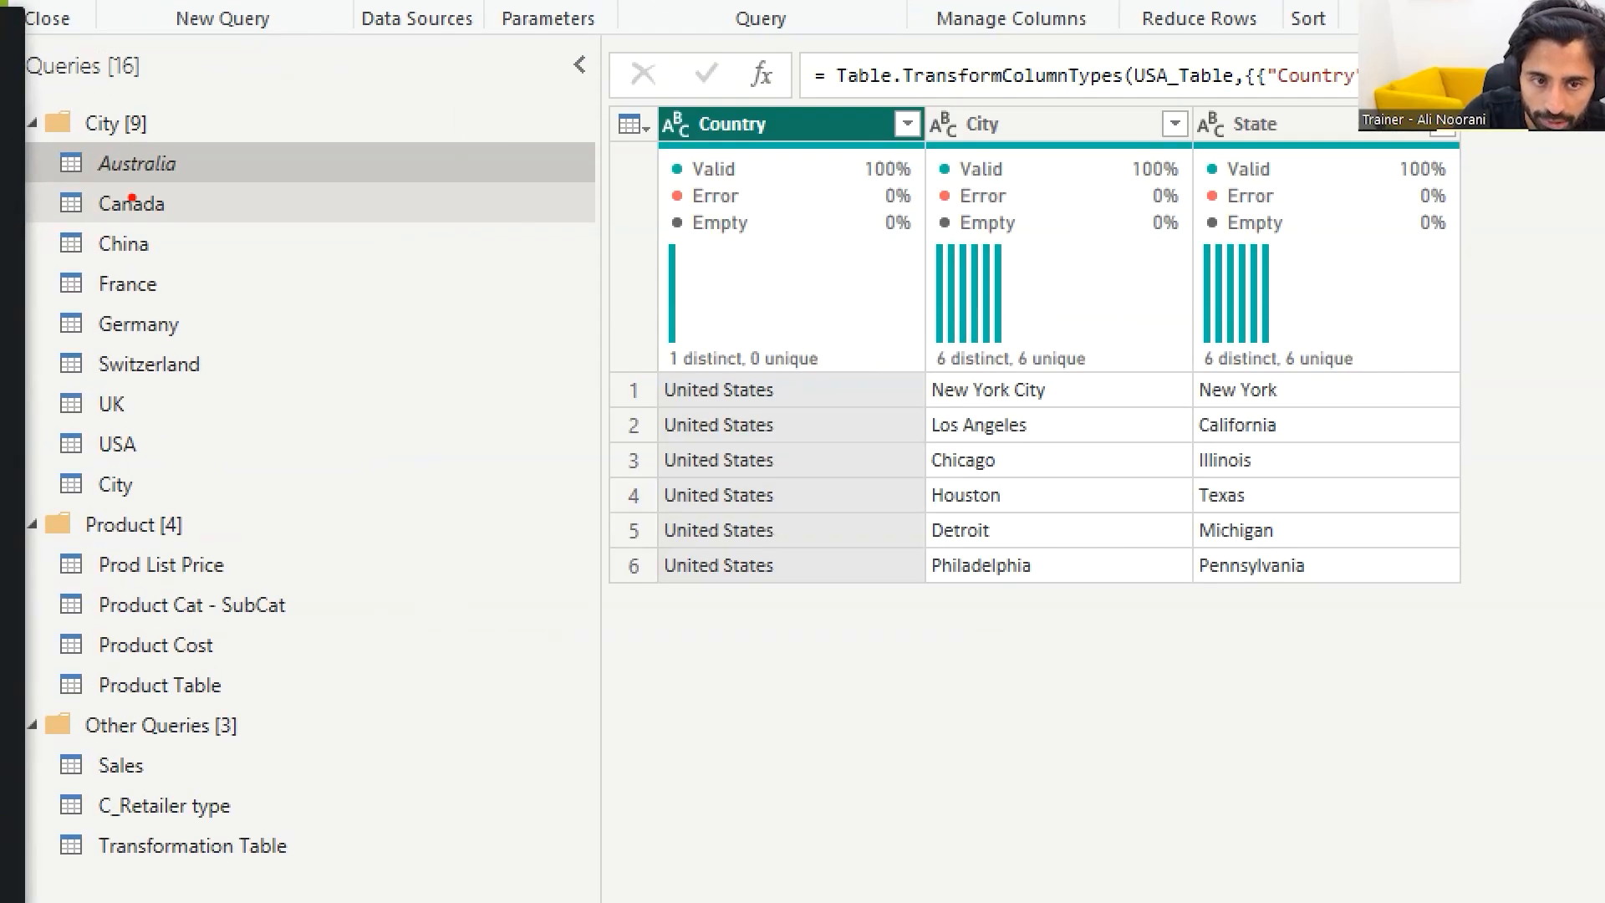
pyautogui.moveTo(52, 187); pyautogui.dragTo(195, 178)
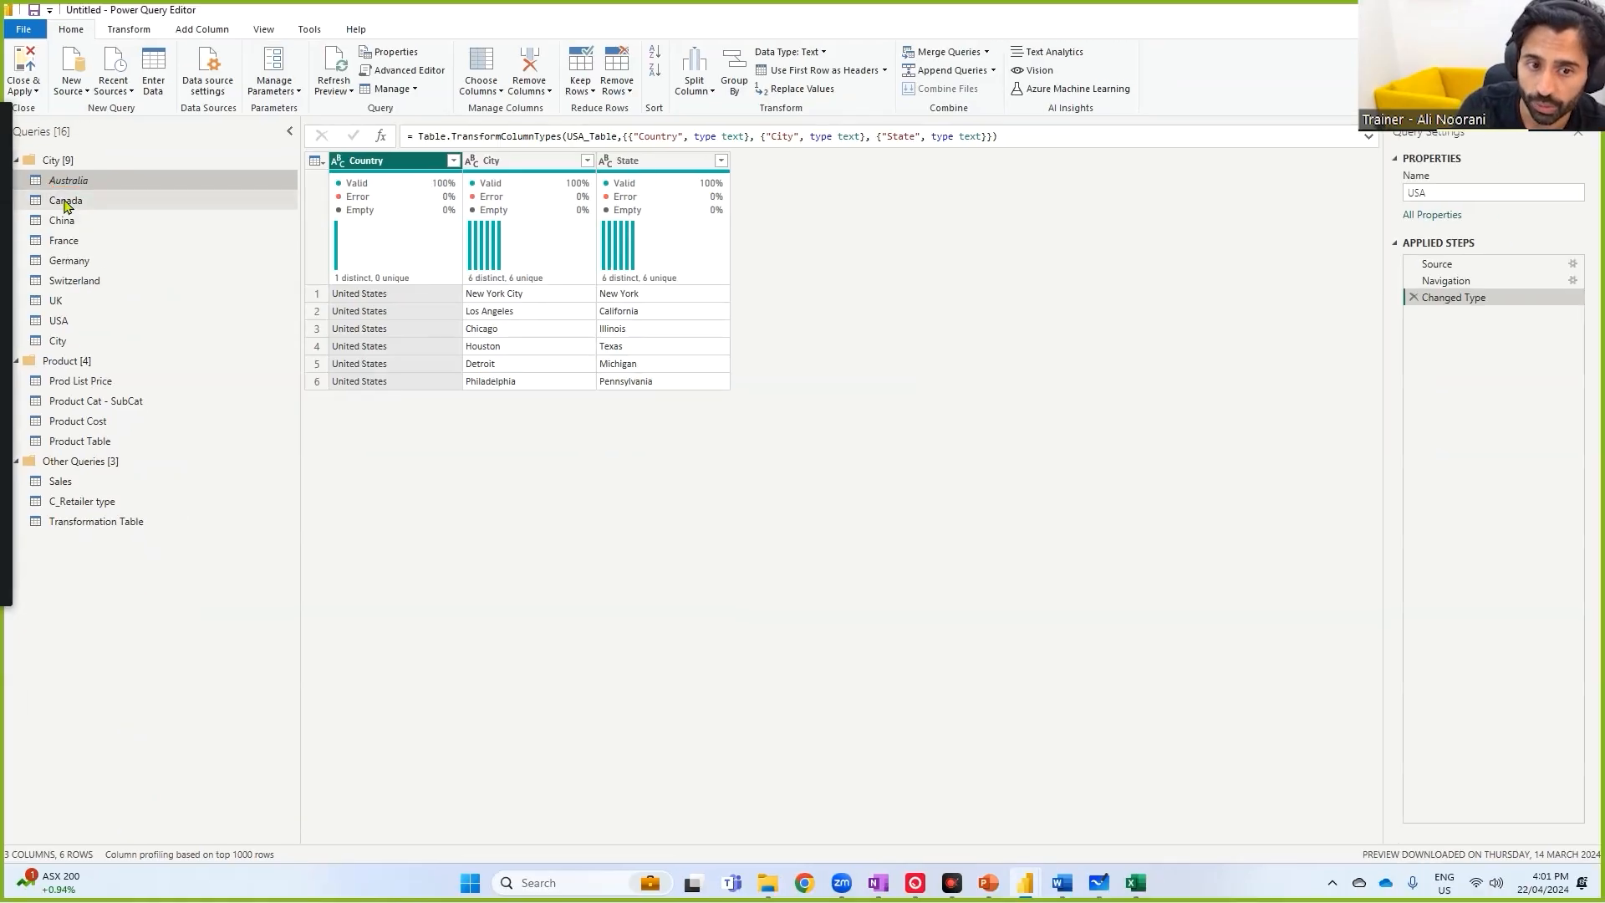
# - Disable loading for the remaining country queries: Canada, China, France, Germany, Switzerland, UK and USA
pyautogui.rightClick(130, 212)
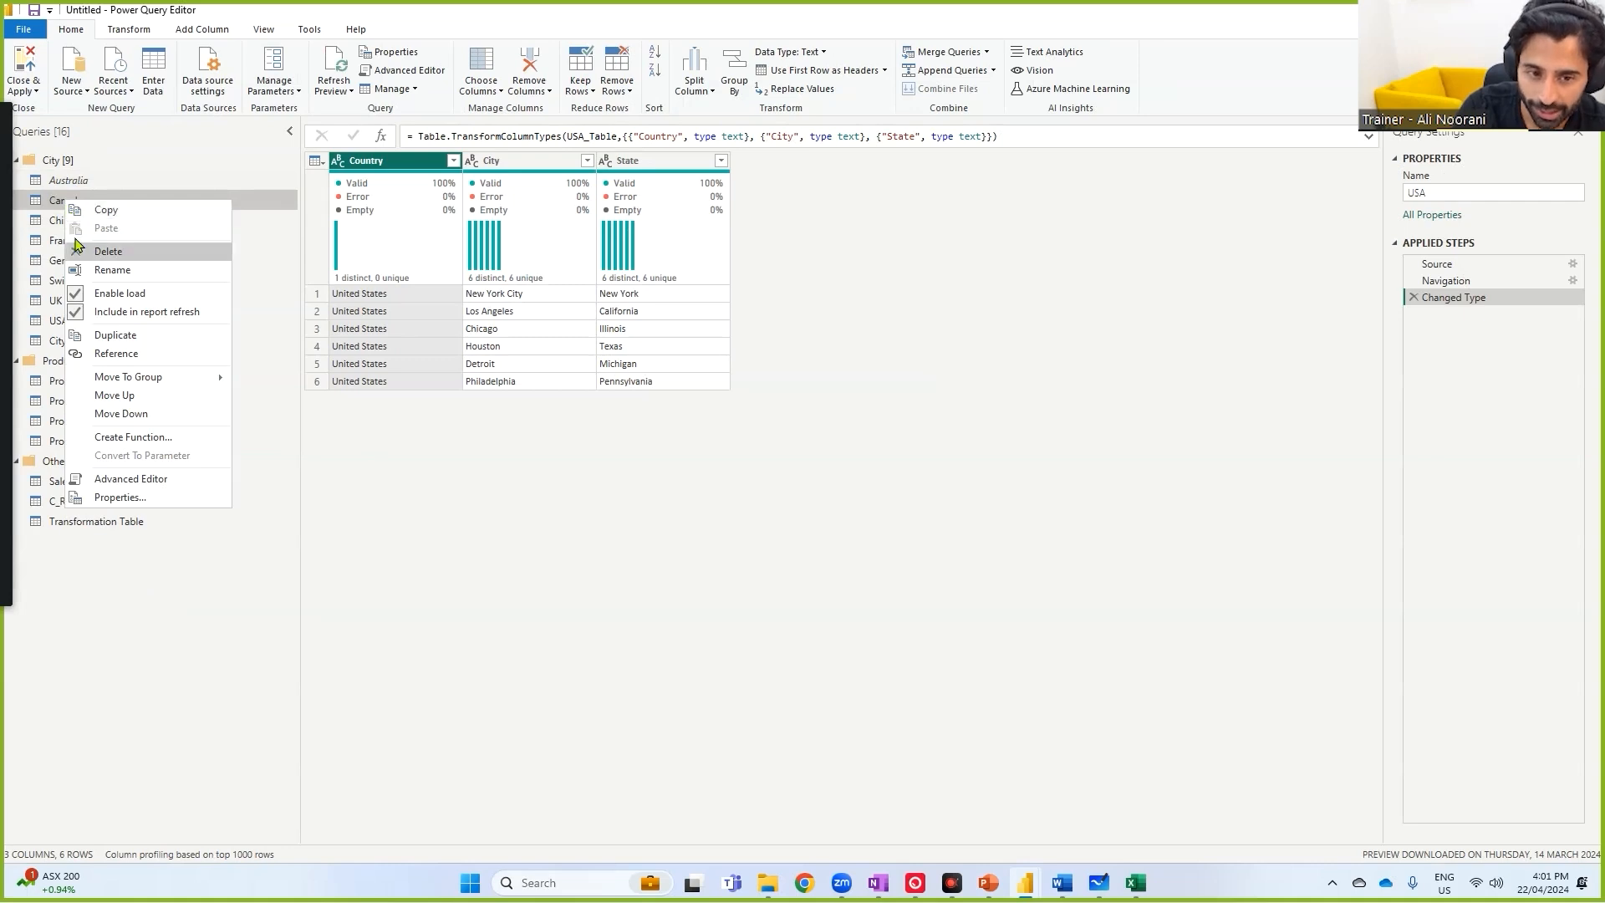
pyautogui.click(92, 295)
pyautogui.rightClick(87, 226)
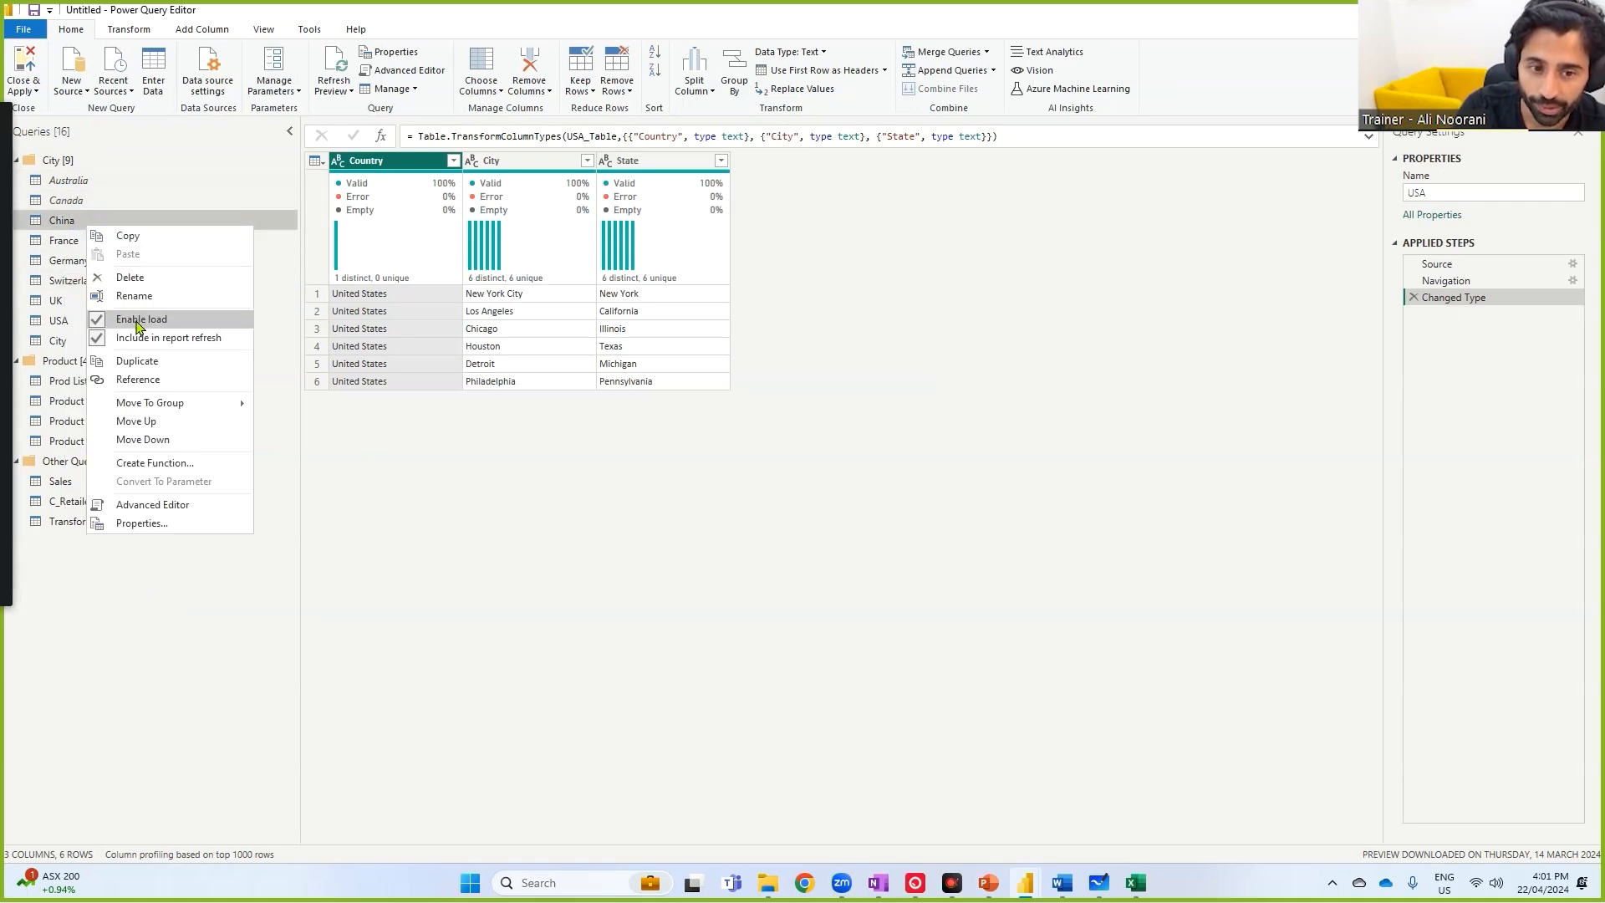
pyautogui.click(136, 322)
pyautogui.rightClick(73, 278)
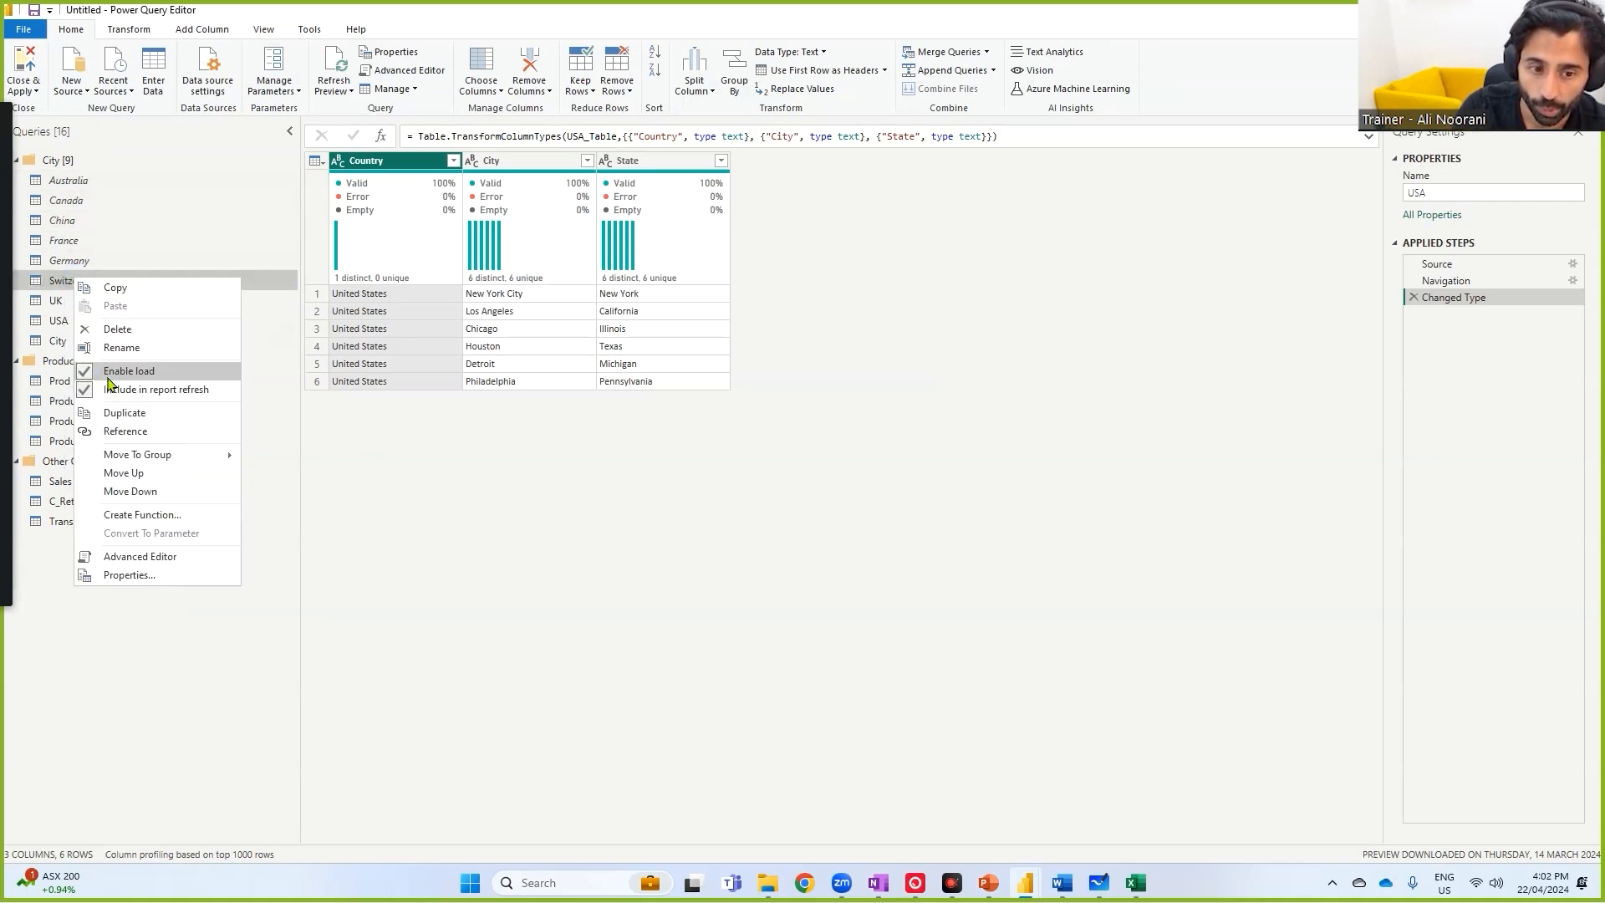
pyautogui.click(107, 375)
pyautogui.rightClick(59, 306)
pyautogui.click(120, 392)
pyautogui.rightClick(58, 323)
pyautogui.click(101, 408)
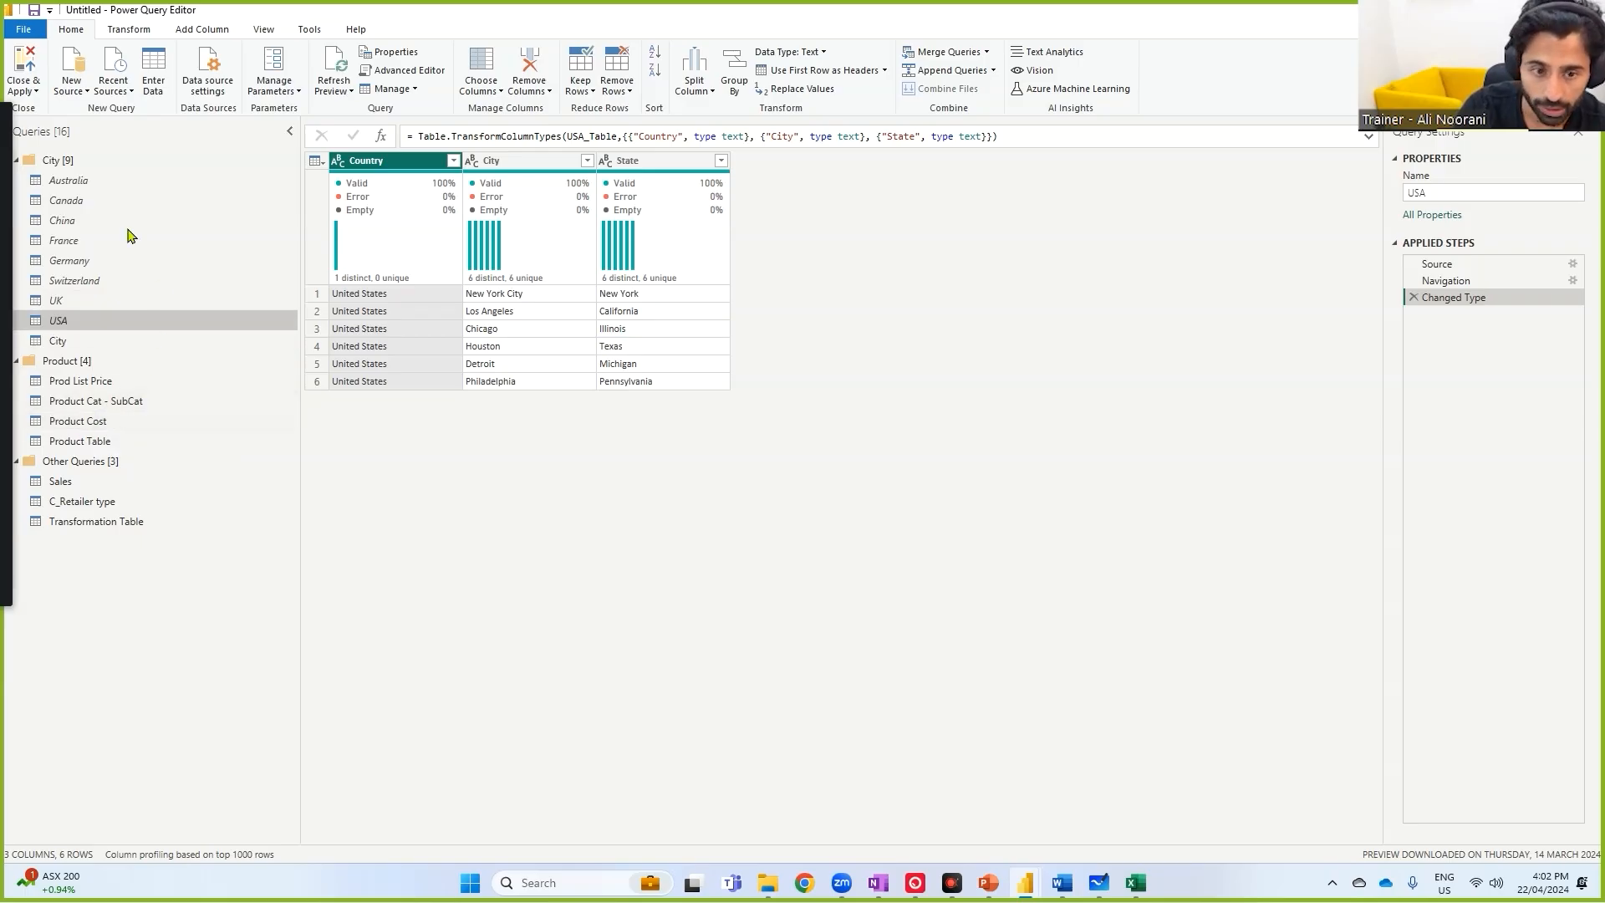
# - Show the Australia query's load options and mark Include in report refresh in blue
pyautogui.click(76, 181)
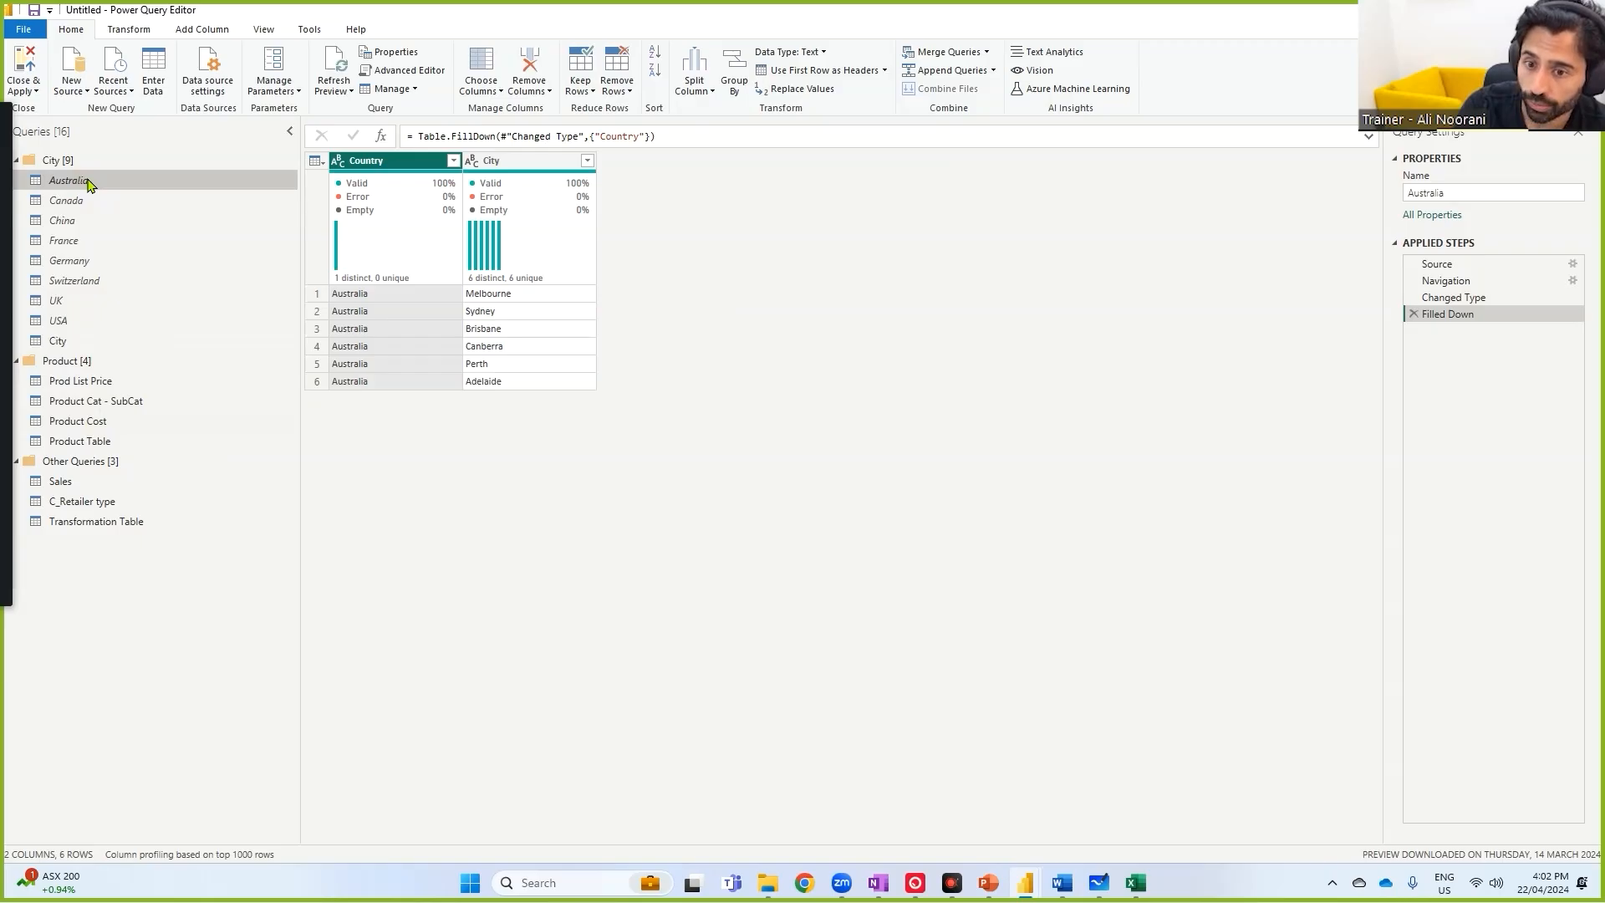
pyautogui.rightClick(87, 184)
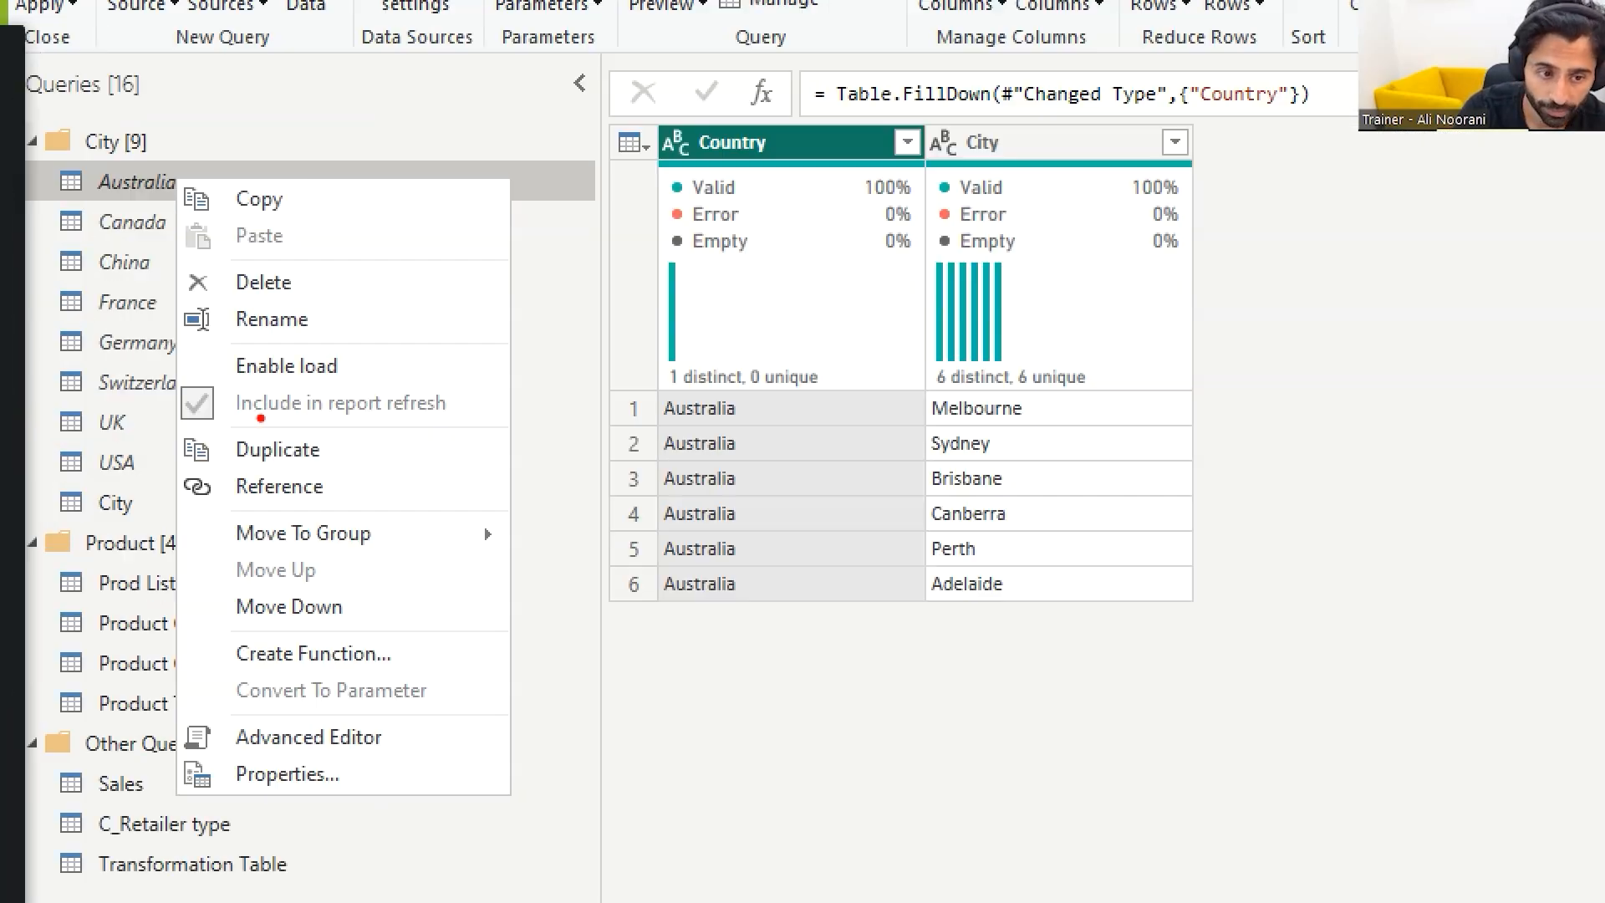
pyautogui.press('b')
pyautogui.moveTo(184, 427); pyautogui.dragTo(453, 427)
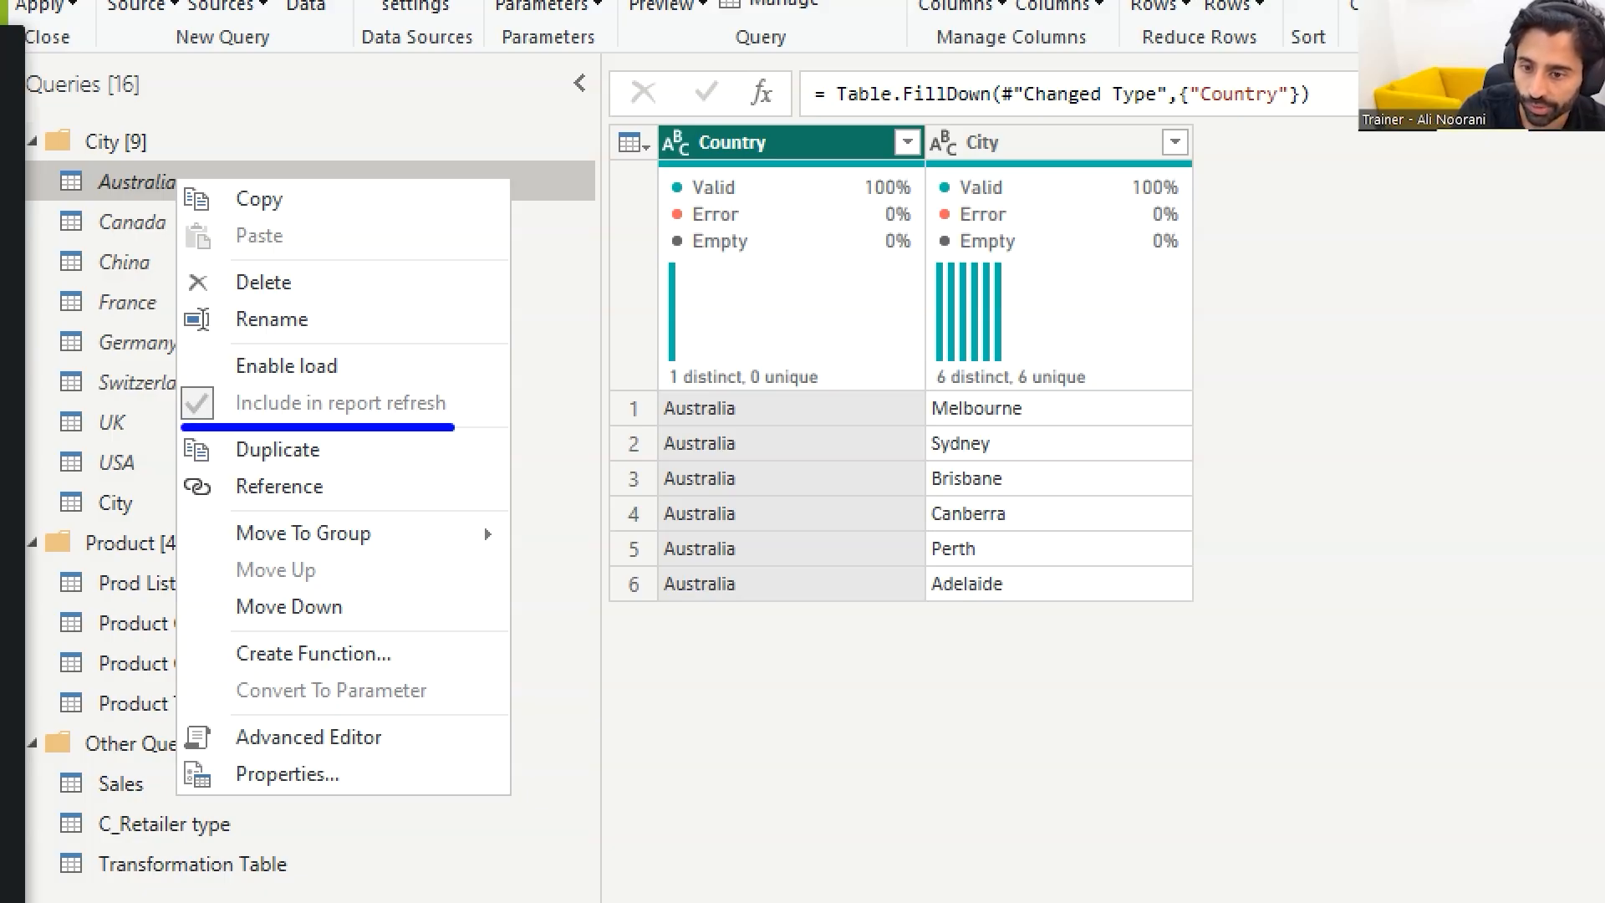
pyautogui.moveTo(440, 390)
pyautogui.mouseDown()
pyautogui.moveTo(463, 422)
pyautogui.moveTo(493, 400)
pyautogui.mouseUp()
pyautogui.press('Escape')
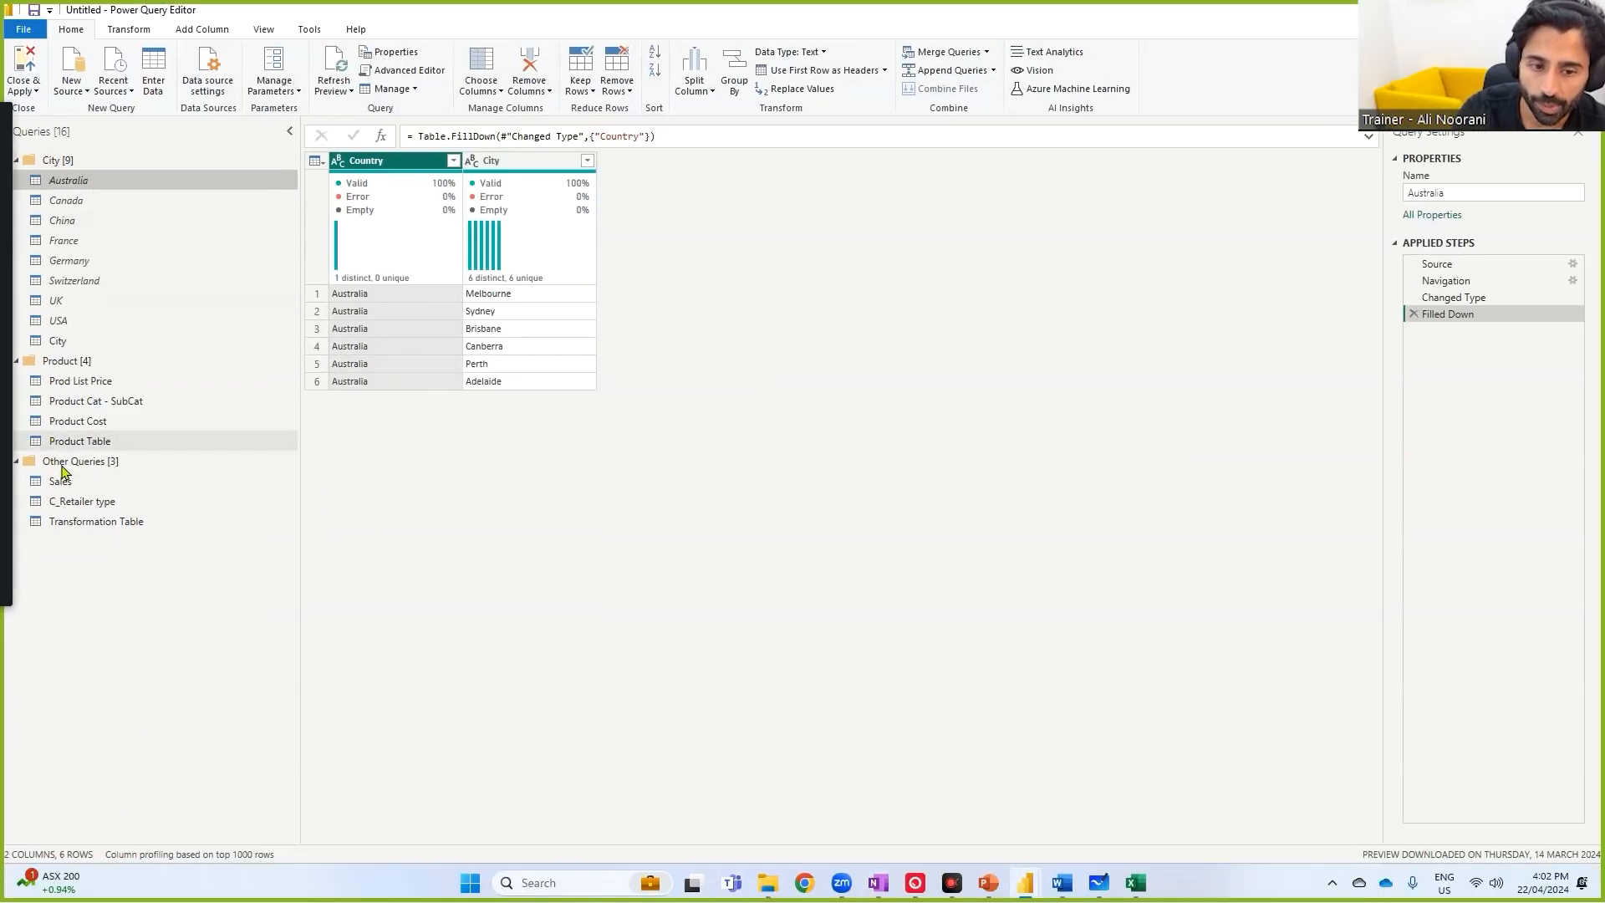
# - Disable loading for the C_Retailer type and Transformation Table queries
pyautogui.rightClick(82, 504)
pyautogui.click(145, 616)
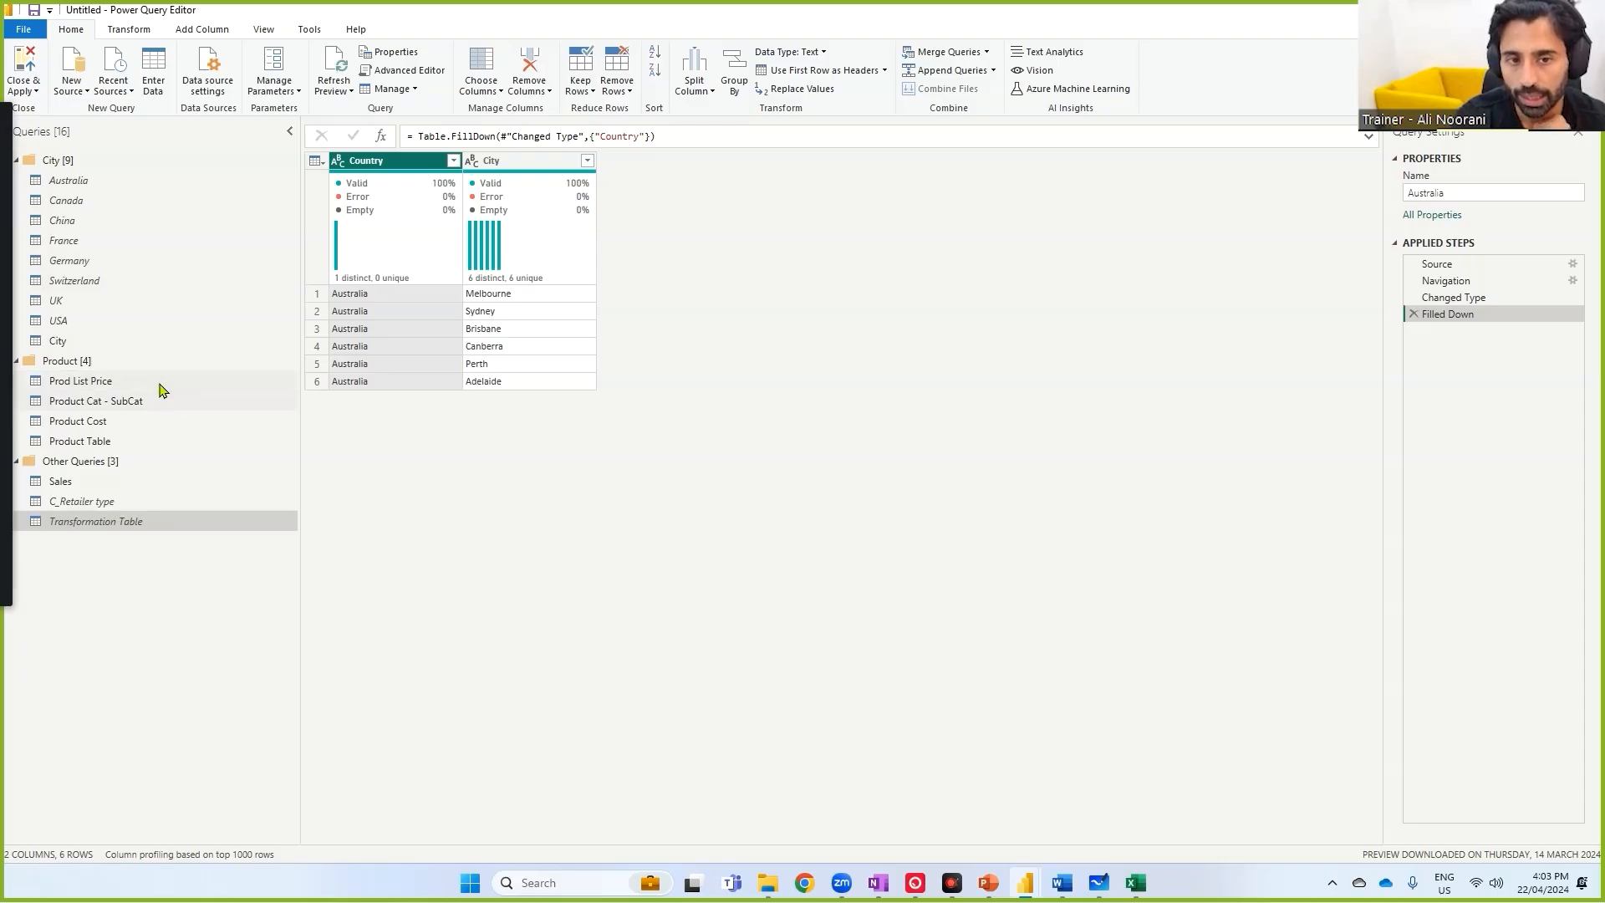
# - Annotate the Close & Apply option in red with the boxed note "closes pqe applies the steps script loads it in the model!"
pyautogui.click(23, 71)
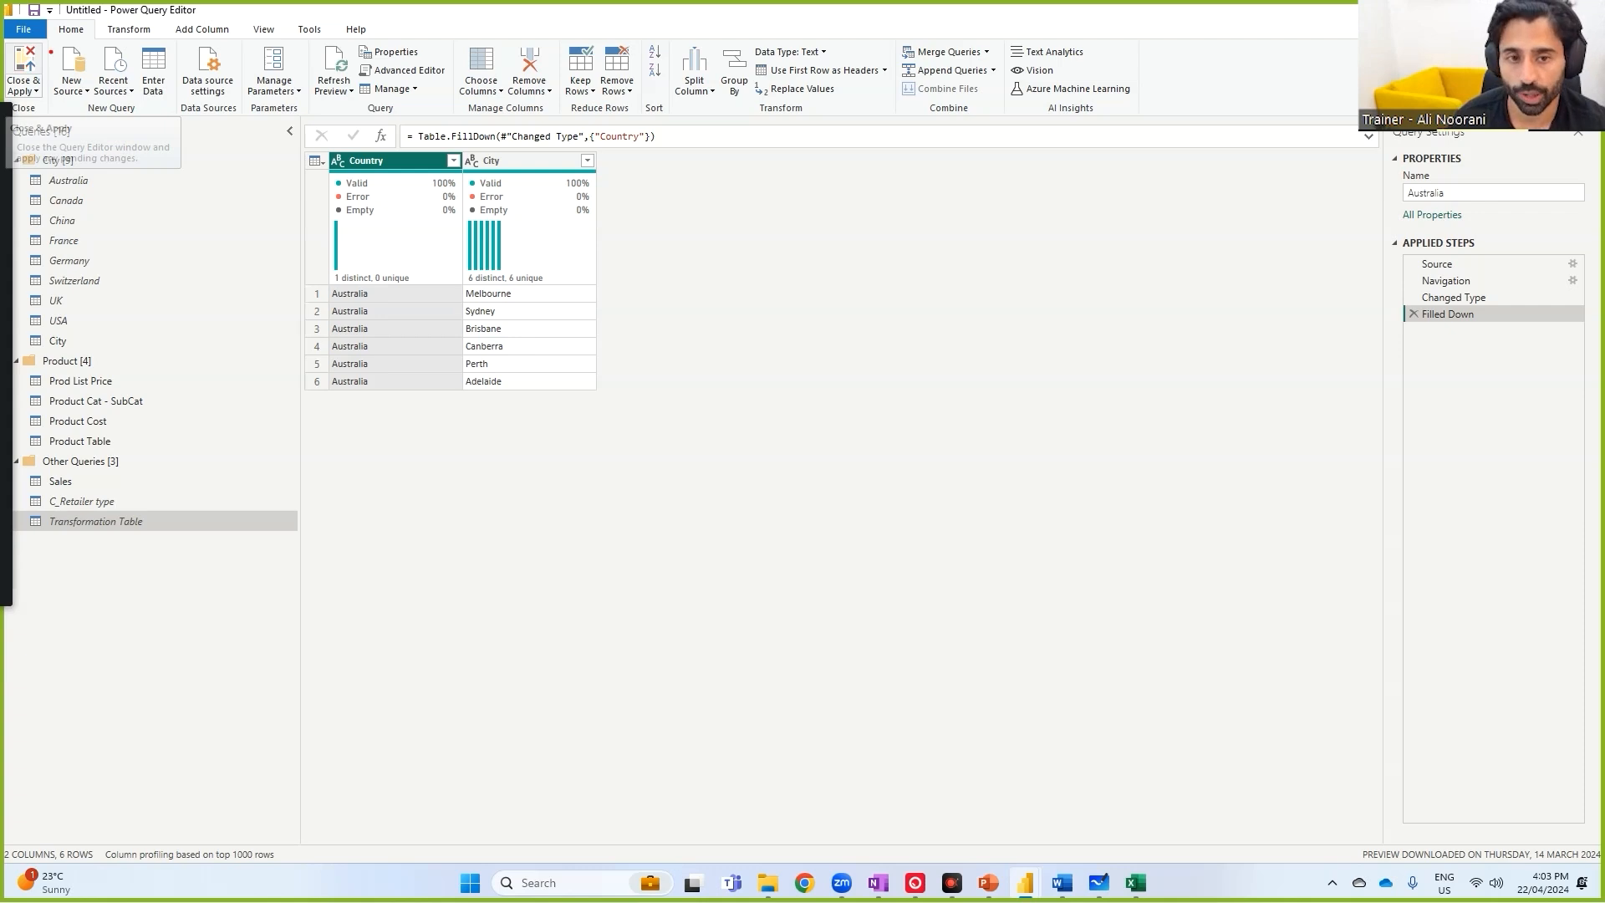
pyautogui.click(23, 91)
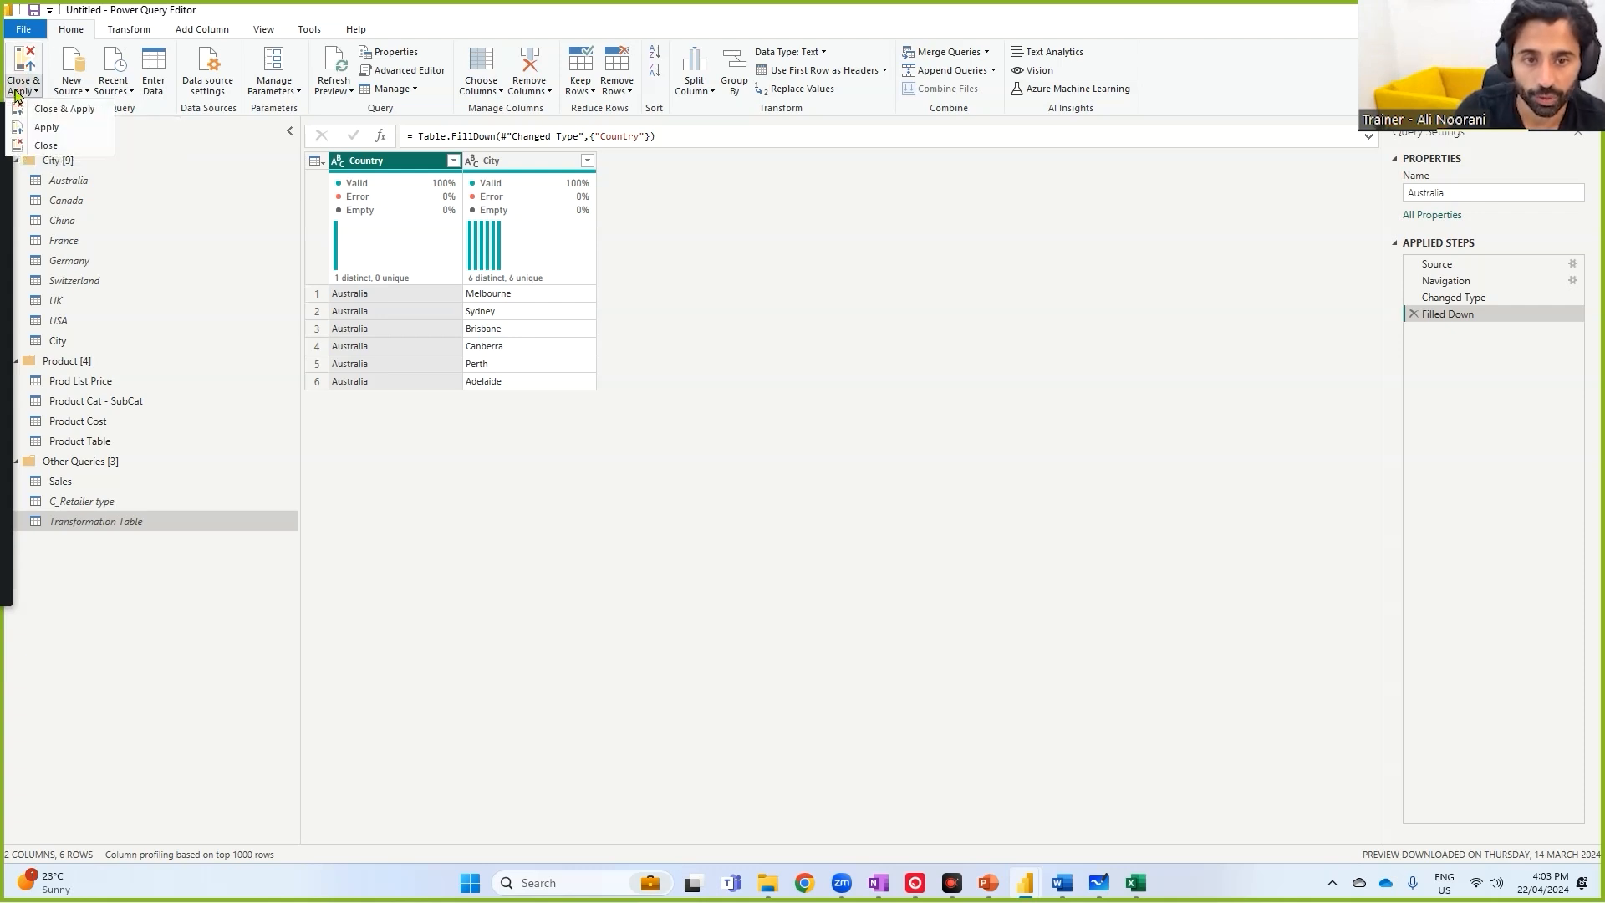
pyautogui.write('closes pqe')
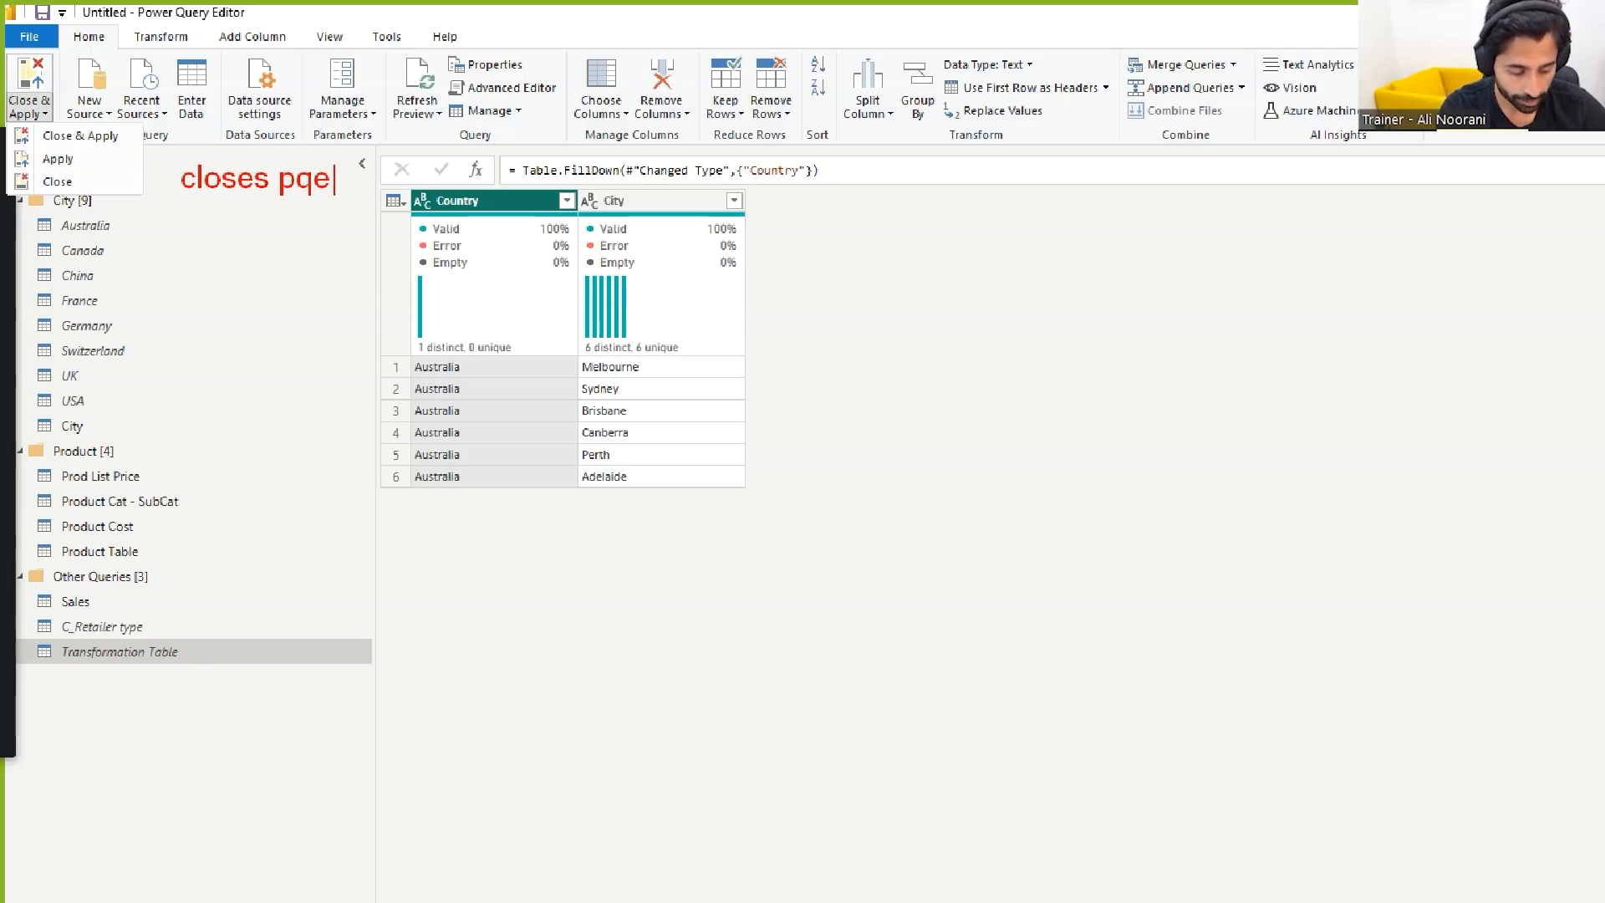
pyautogui.press('Return')
pyautogui.write('applies the ')
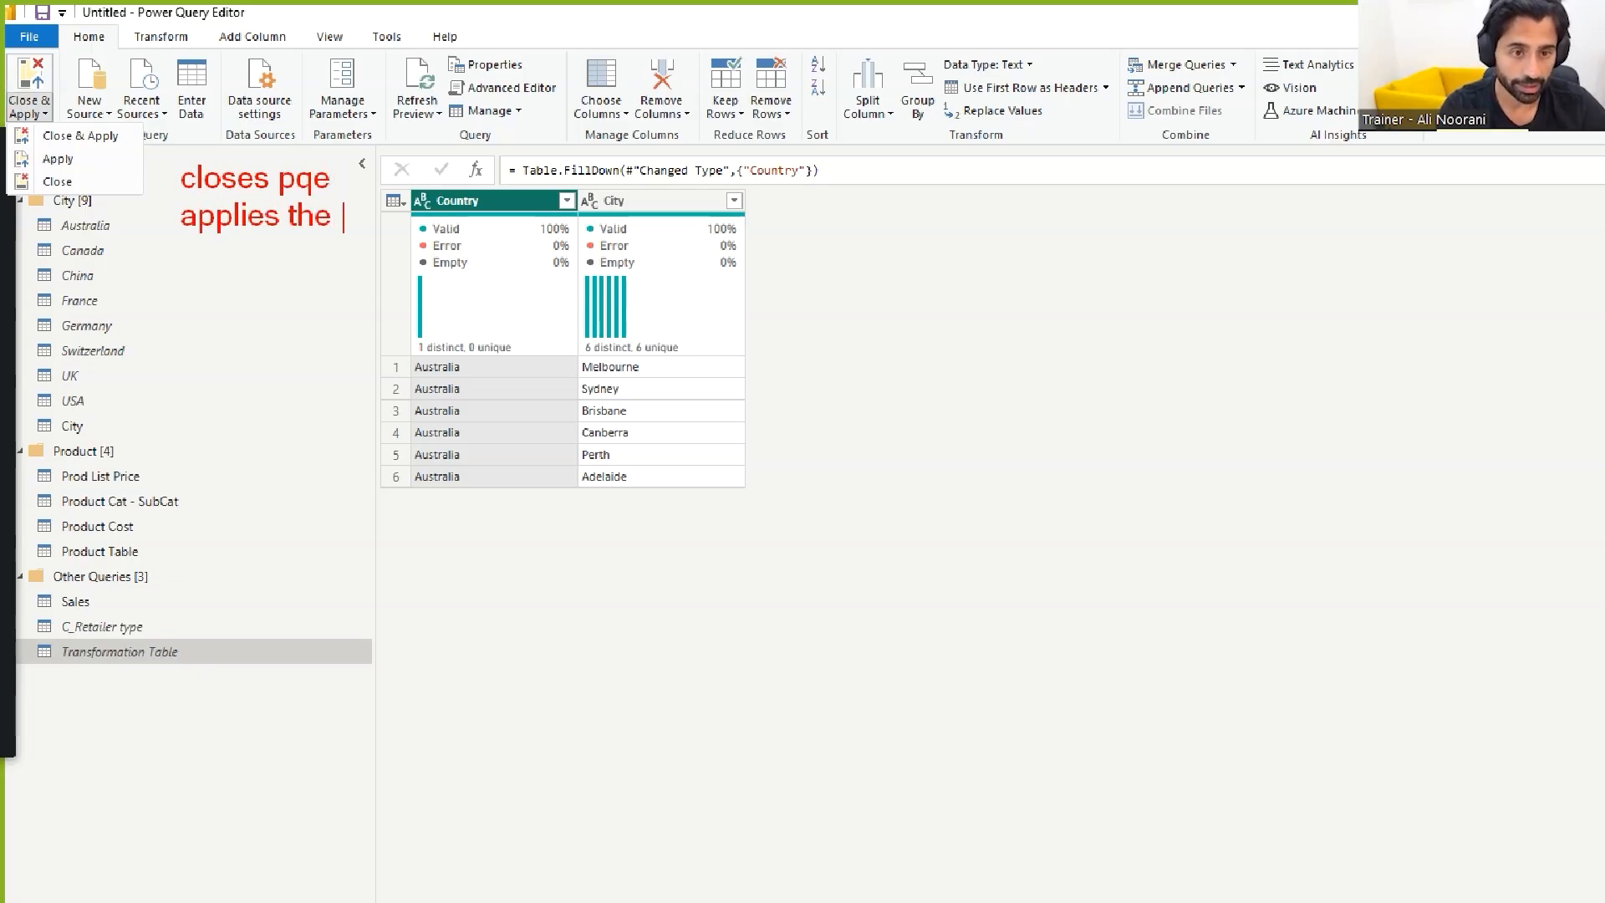
pyautogui.write('strps')
pyautogui.press('Return')
pyautogui.write('script')
pyautogui.press('Return')
pyautogui.write('loads it in the')
pyautogui.press('Return')
pyautogui.write('mo')
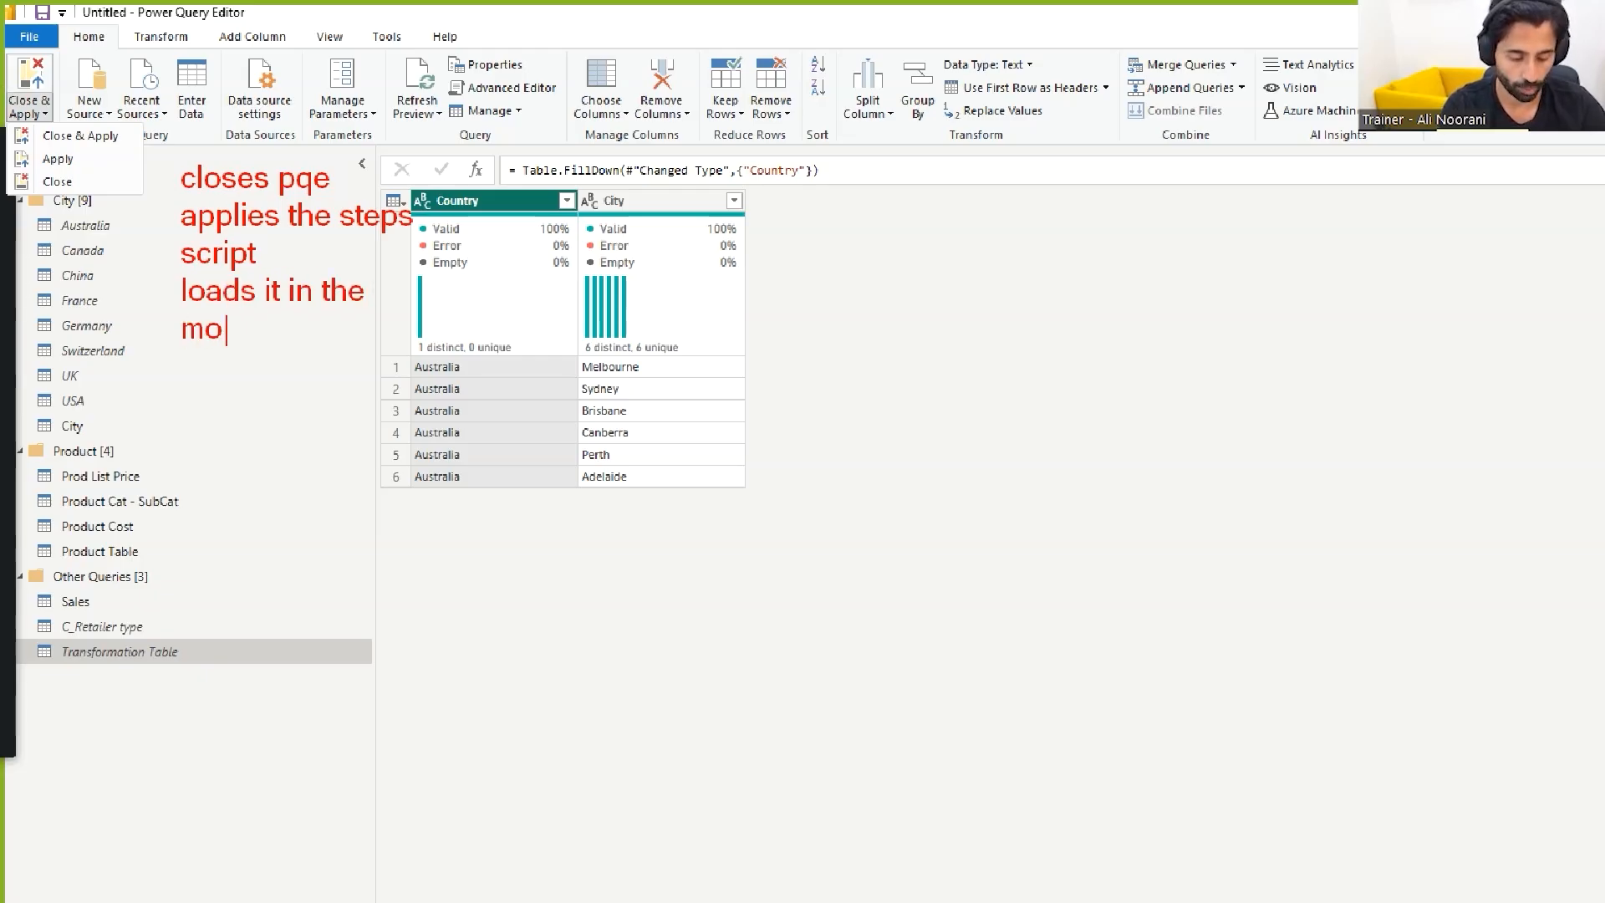
pyautogui.write('del!')
pyautogui.press('Escape')
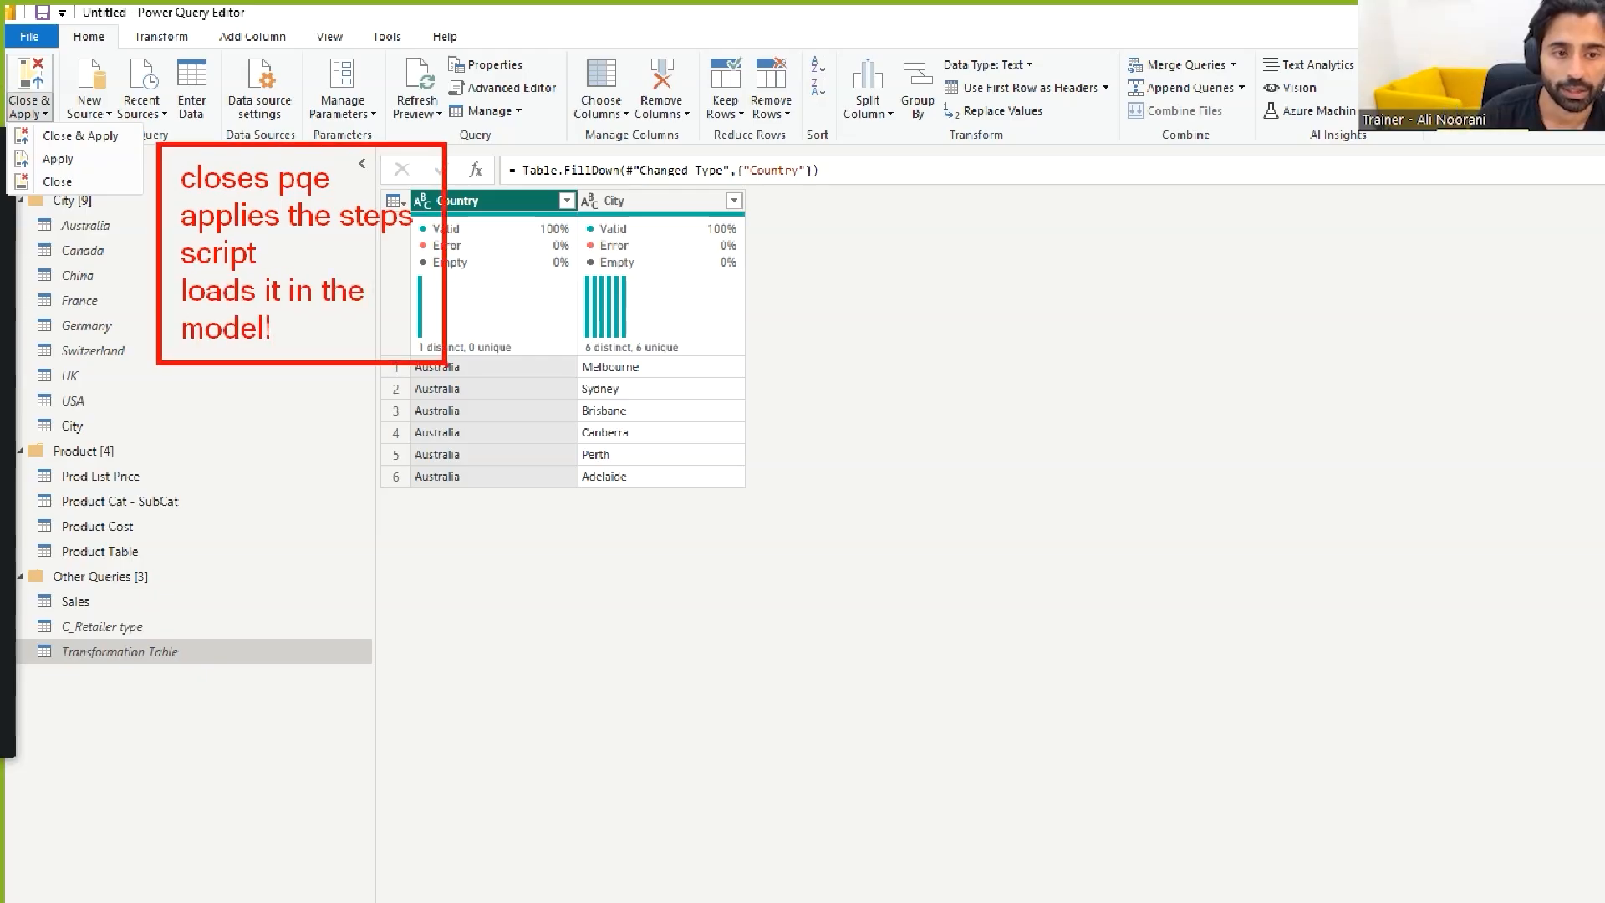
pyautogui.moveTo(265, 147); pyautogui.dragTo(87, 159)
# - Close the Power Query Editor and apply the query changes to the model
pyautogui.click(37, 116)
pyautogui.click(40, 108)
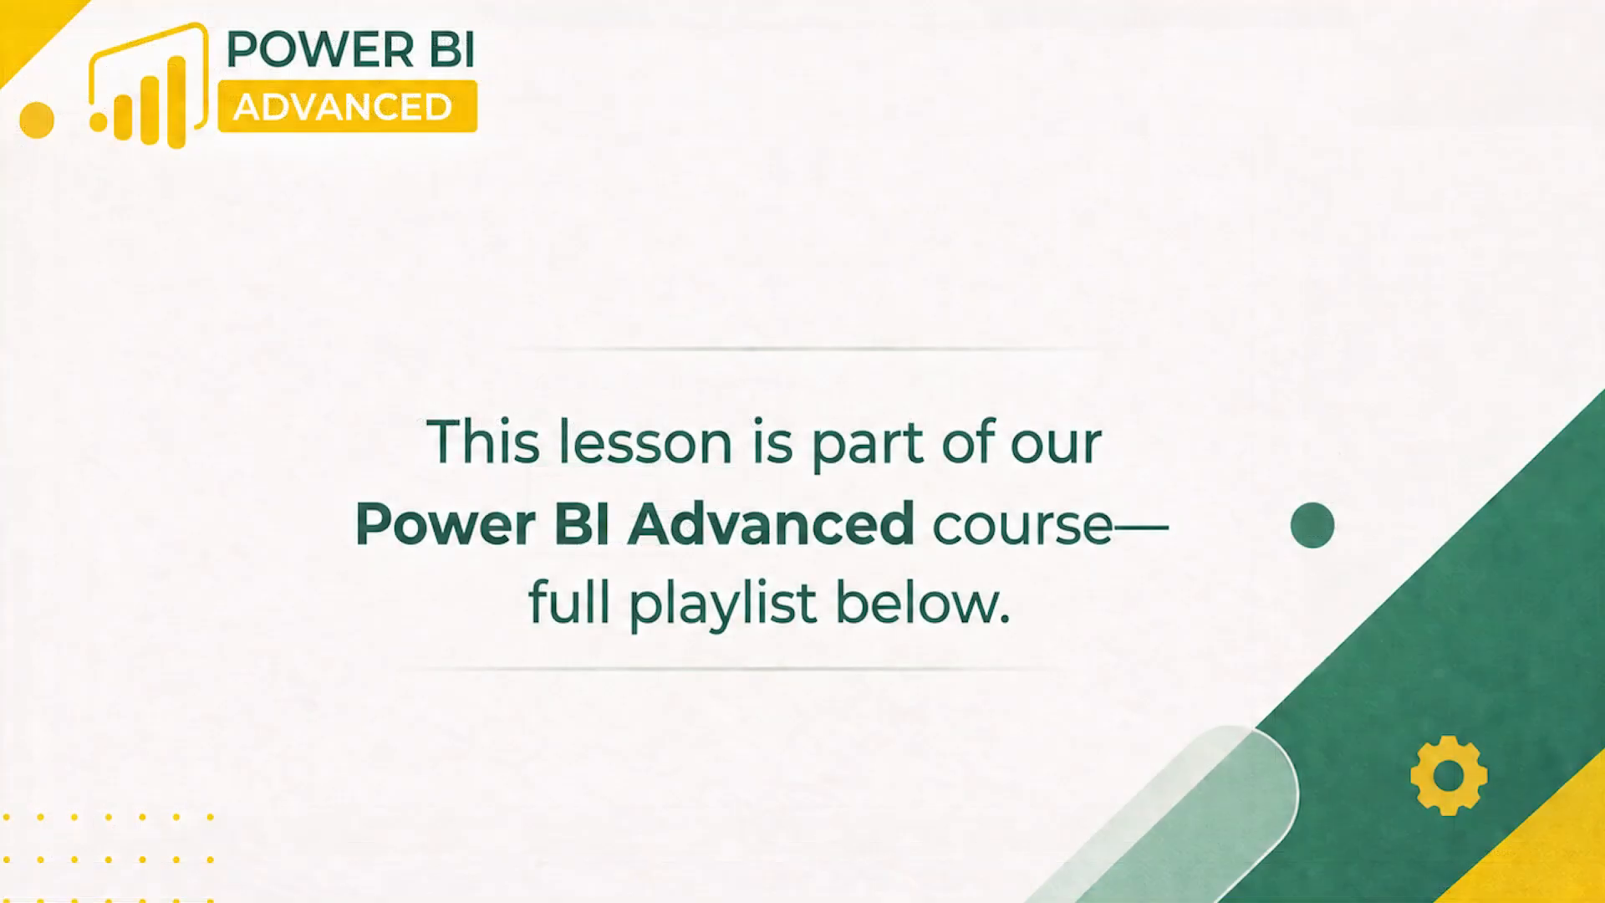